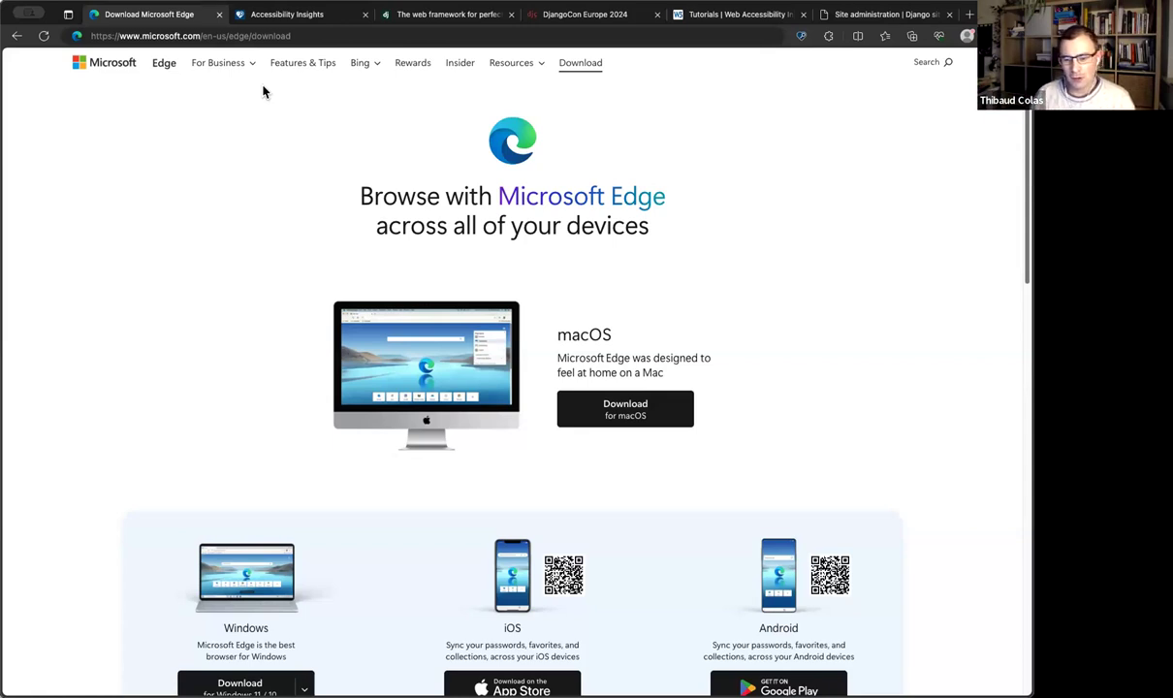
- Show the Accessibility Insights website's home page and its address
left_click(259, 19)
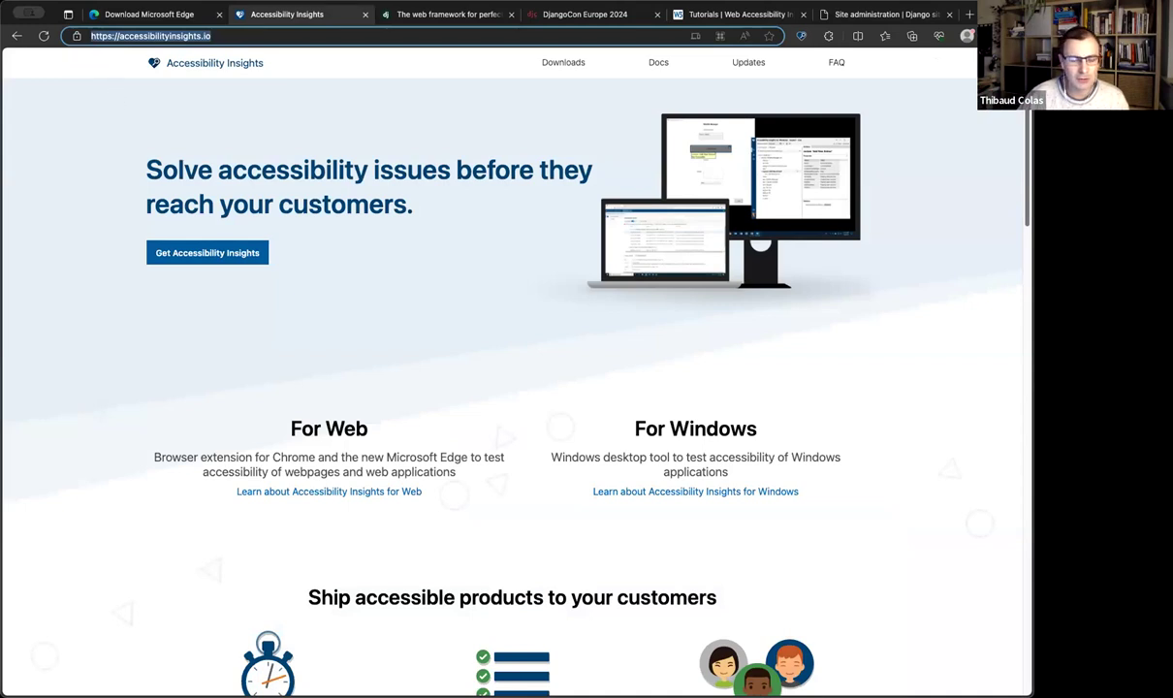
left_click(172, 116)
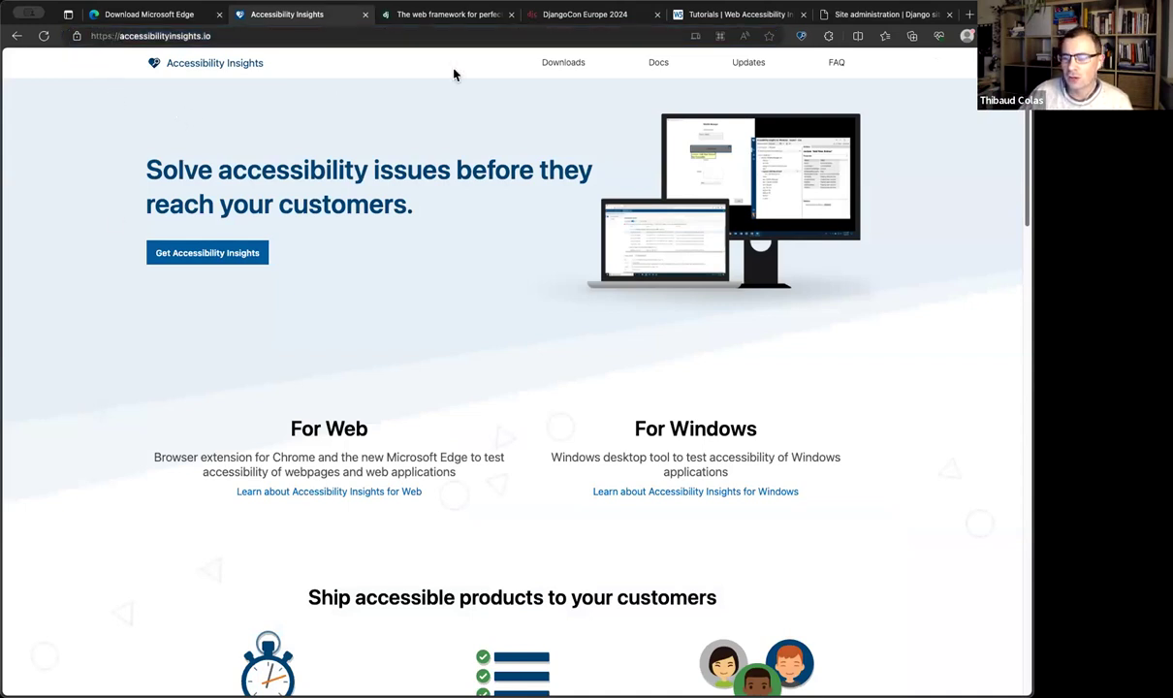
- Open the DjangoCon Europe 2025 Call for Proposals article on the Django site, view it in reader mode, and leave reader mode
left_click(451, 16)
key("super+r")
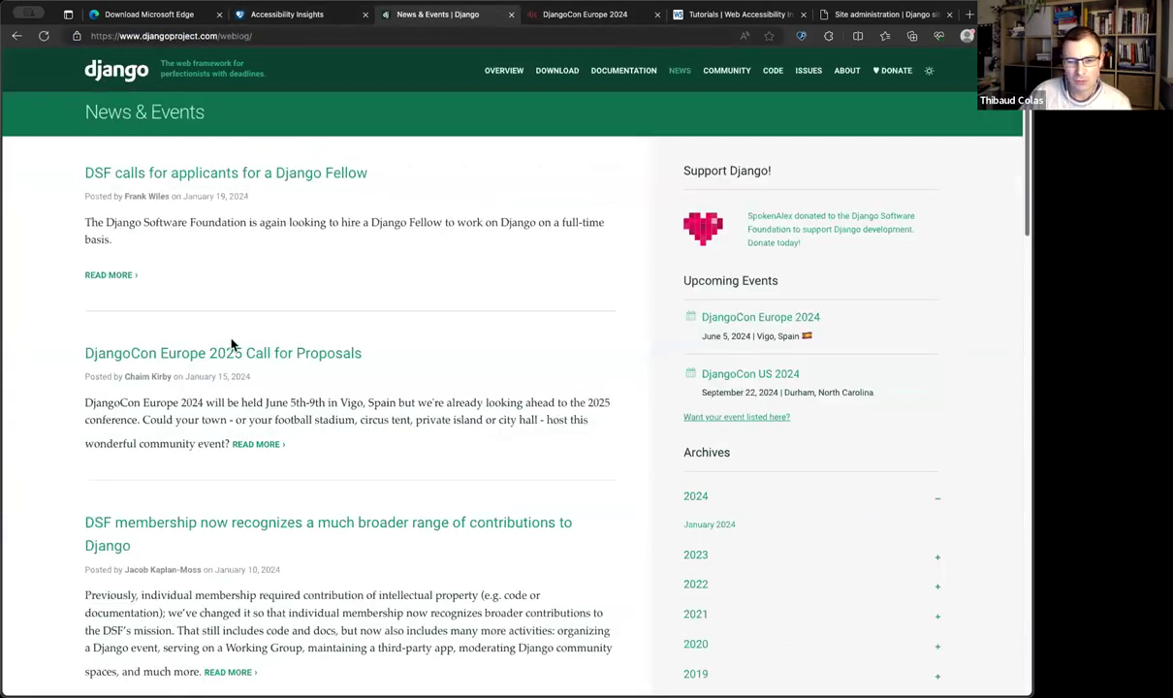
left_click(235, 357)
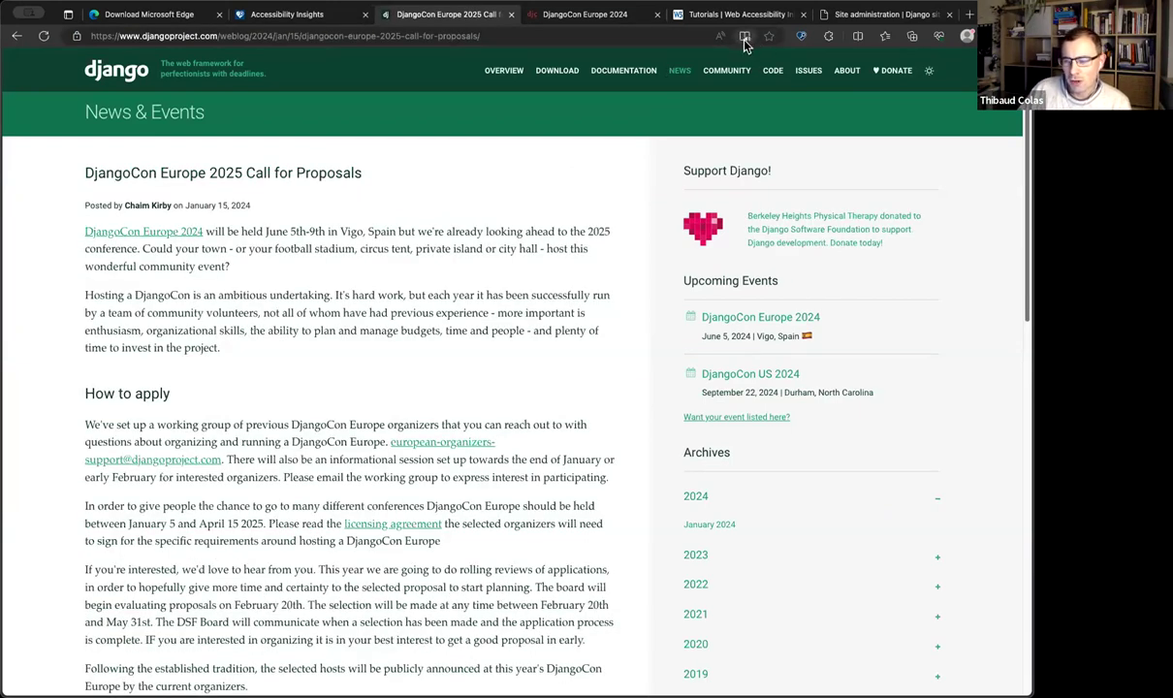
left_click(744, 38)
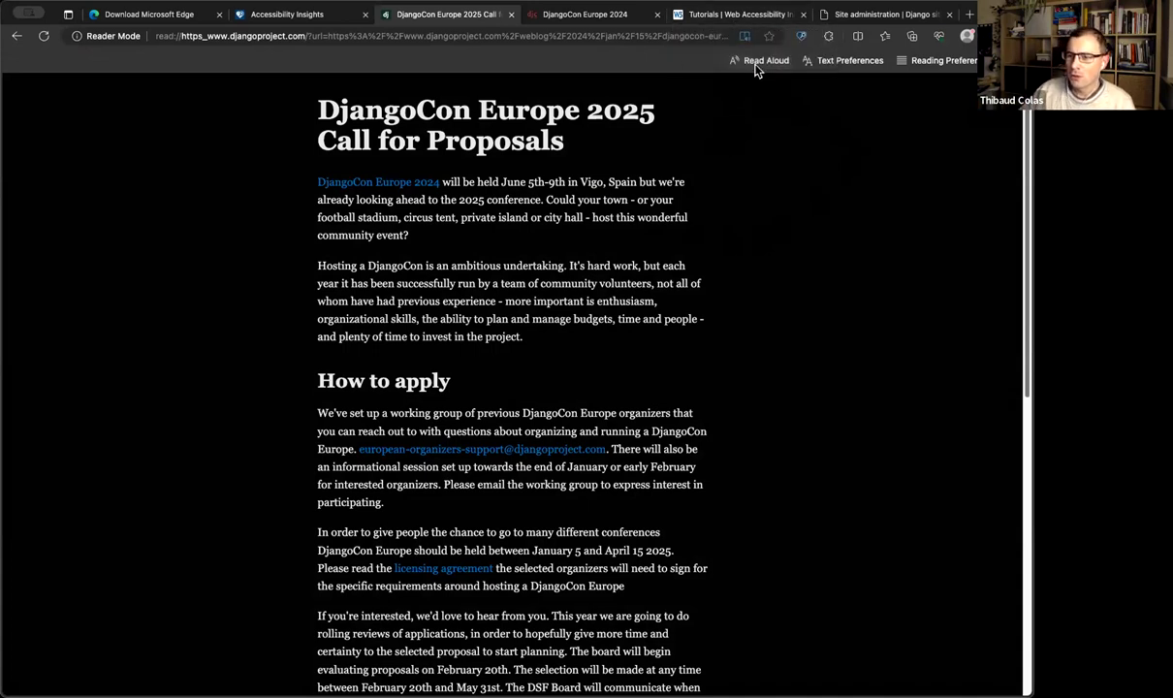
left_click(746, 37)
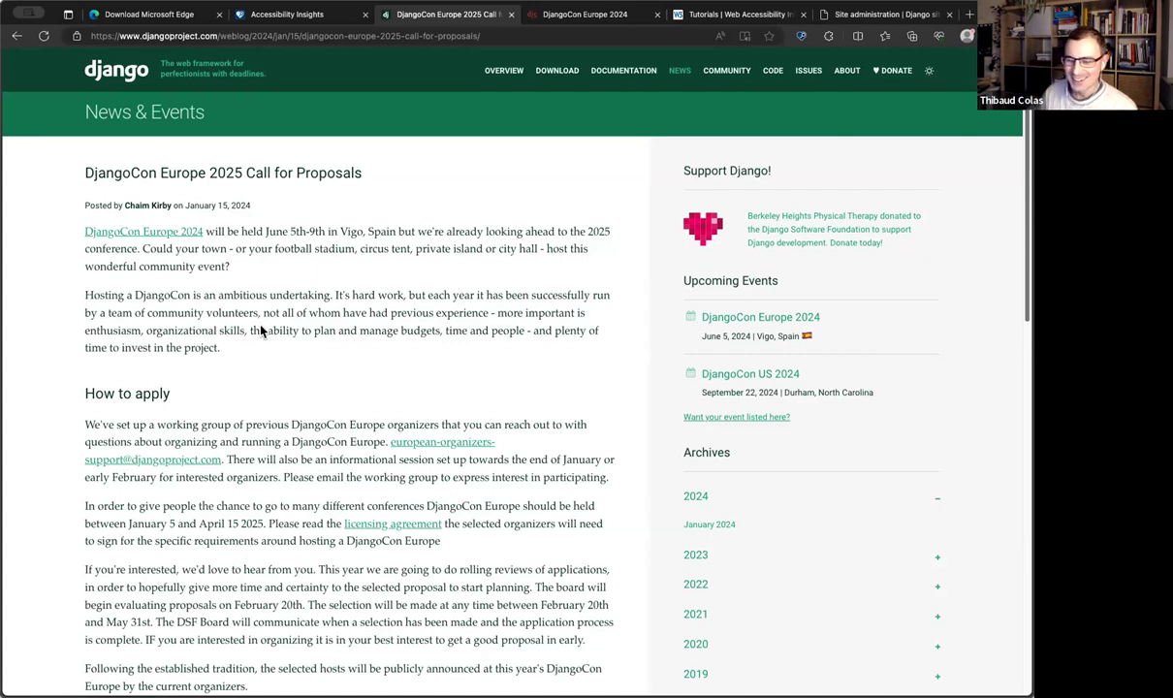
- Return to the Django home page, briefly revisiting the Accessibility Insights website
left_click(101, 82)
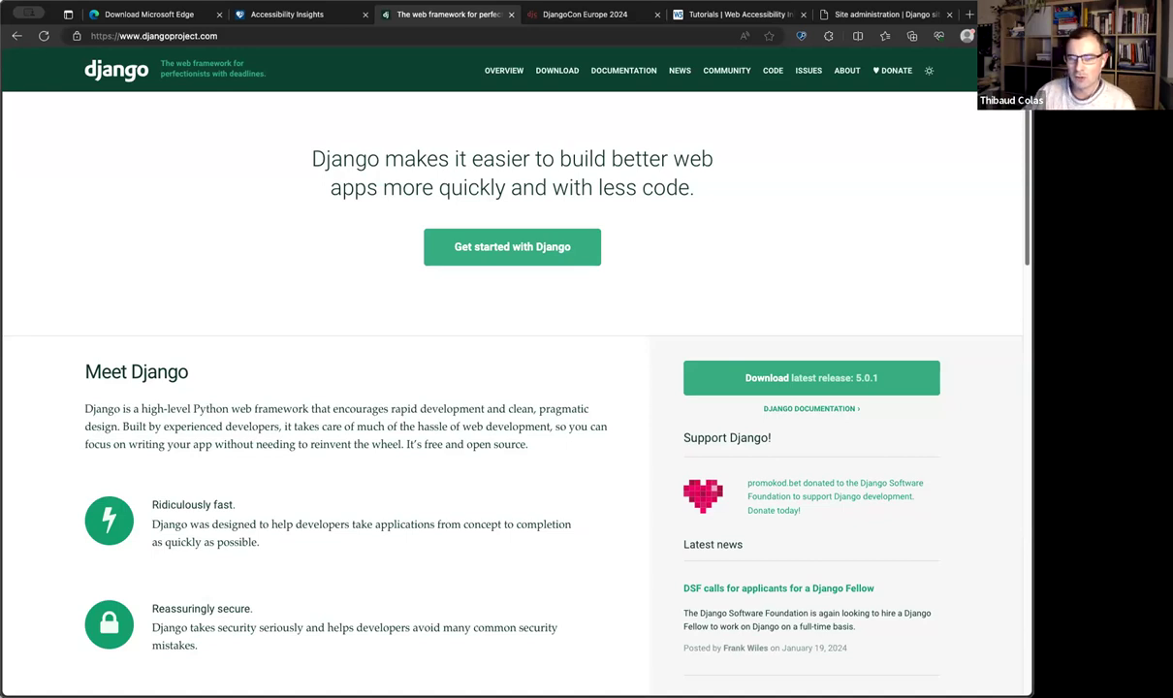
left_click(256, 16)
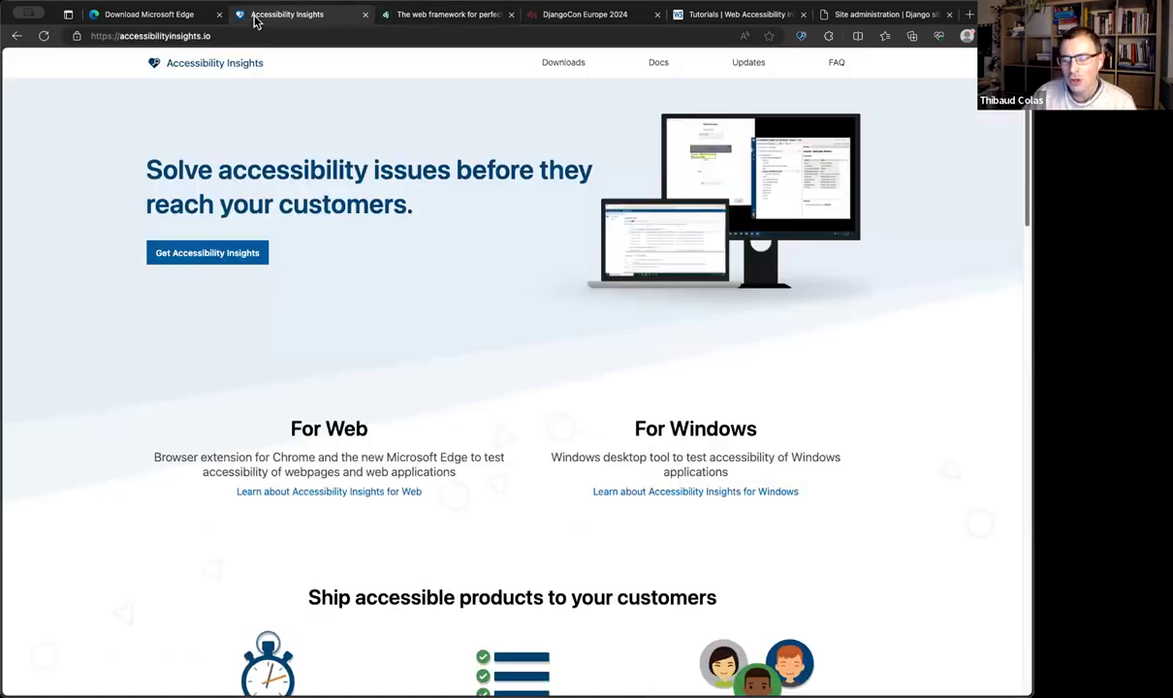
left_click(421, 15)
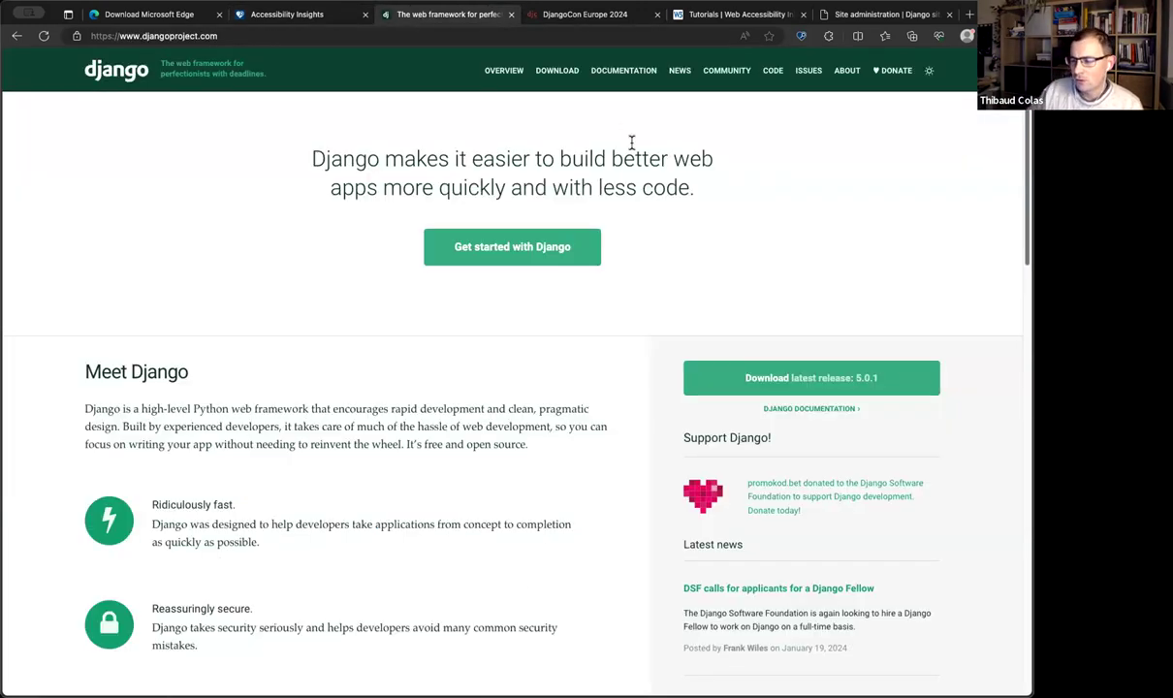
- Turn on Automated checks for the Django home page through the Ad hoc tools of Accessibility Insights for Web
left_click(801, 38)
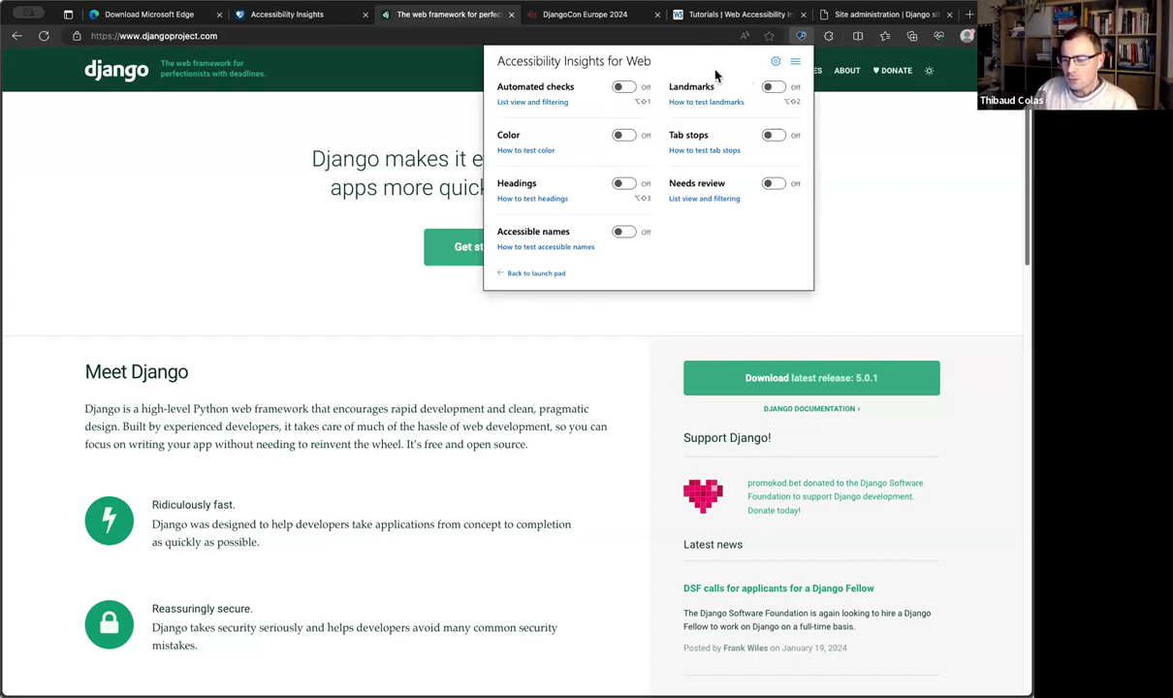
left_click(502, 275)
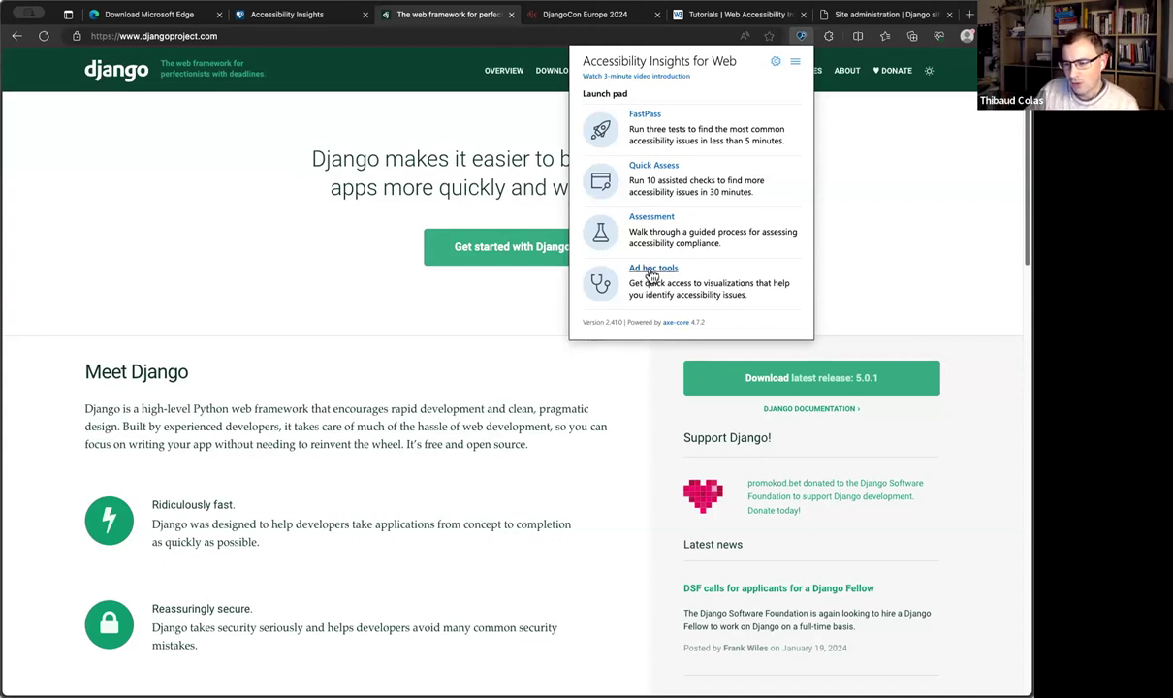
left_click(651, 272)
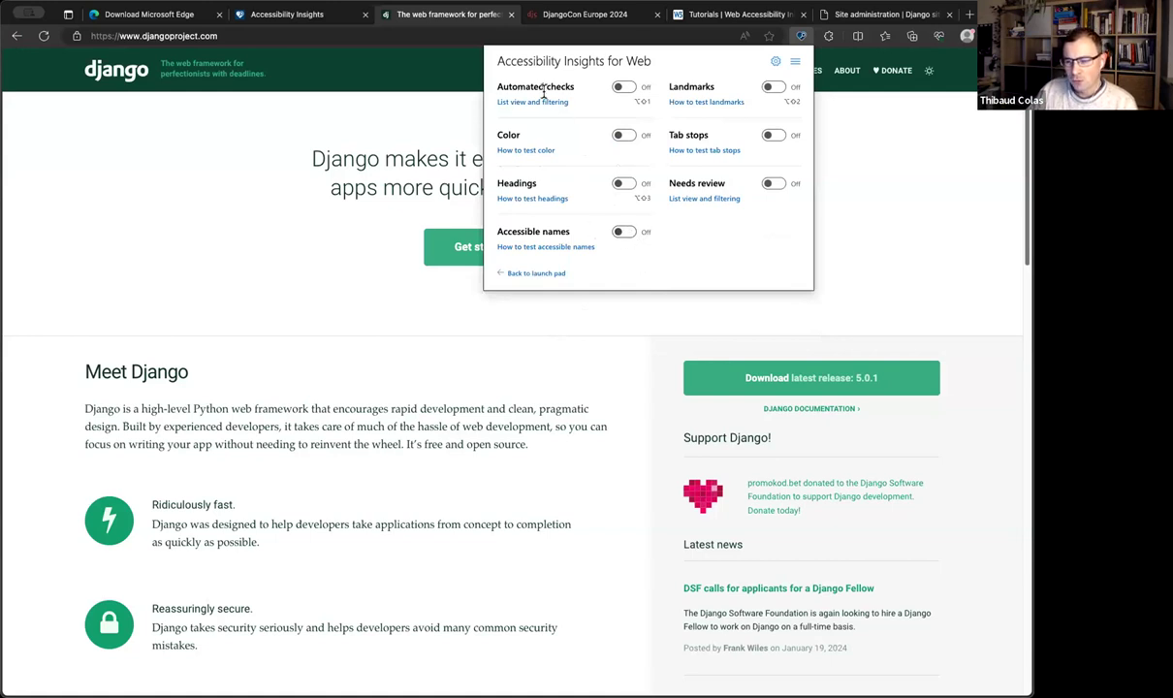
left_click(621, 88)
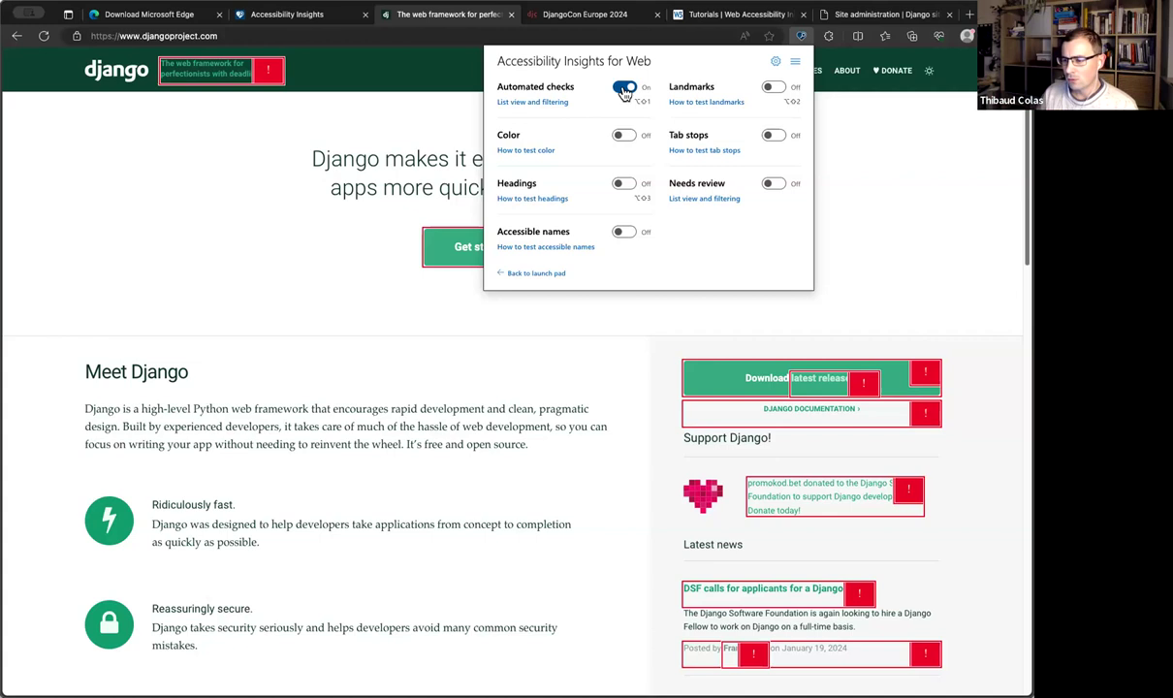
left_click(281, 159)
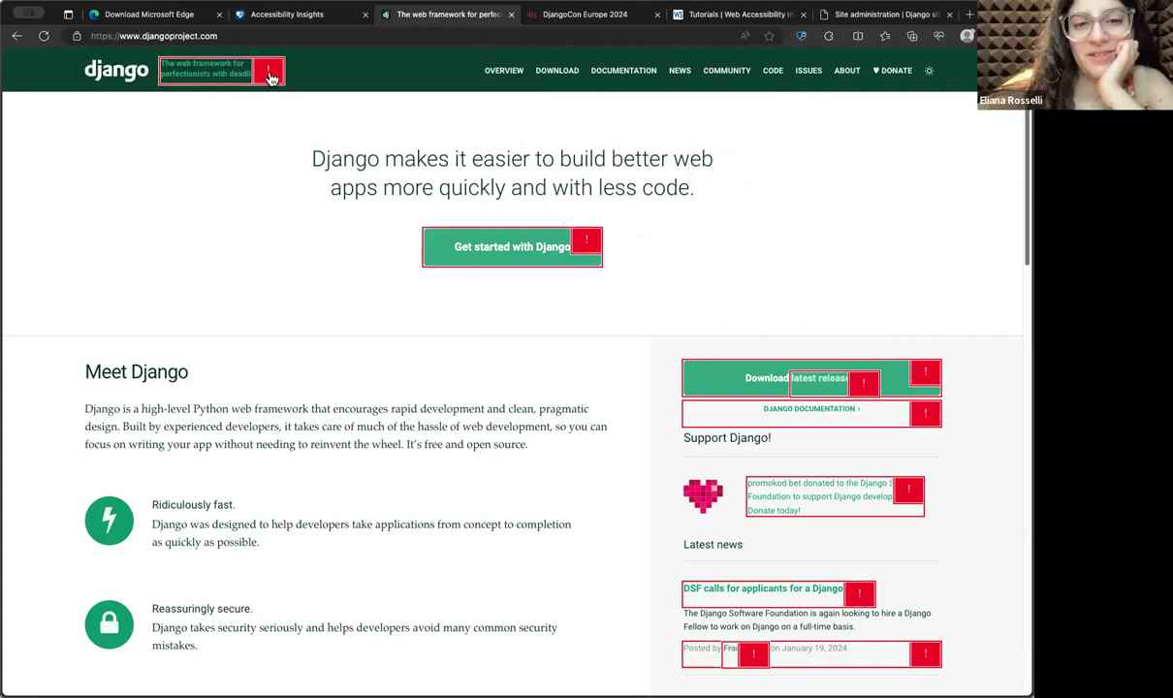
- Open the failure details for the header tagline and examine the color-contrast rule, path and suggested color fixes
mouse_move(272, 77)
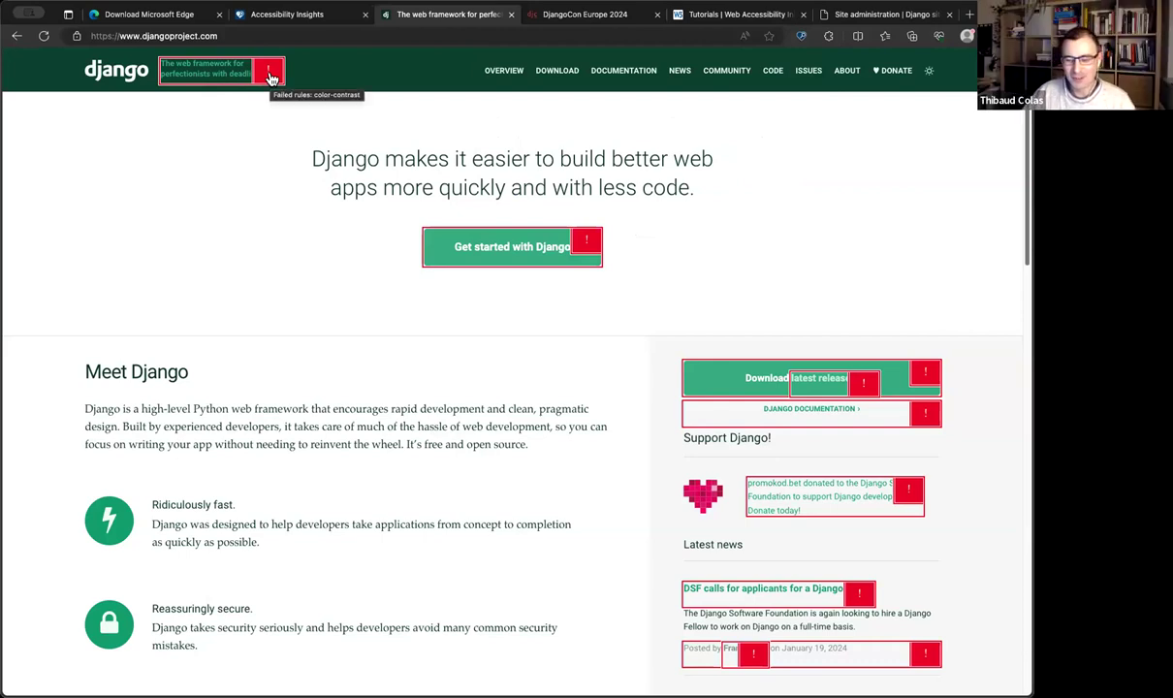
left_click(272, 78)
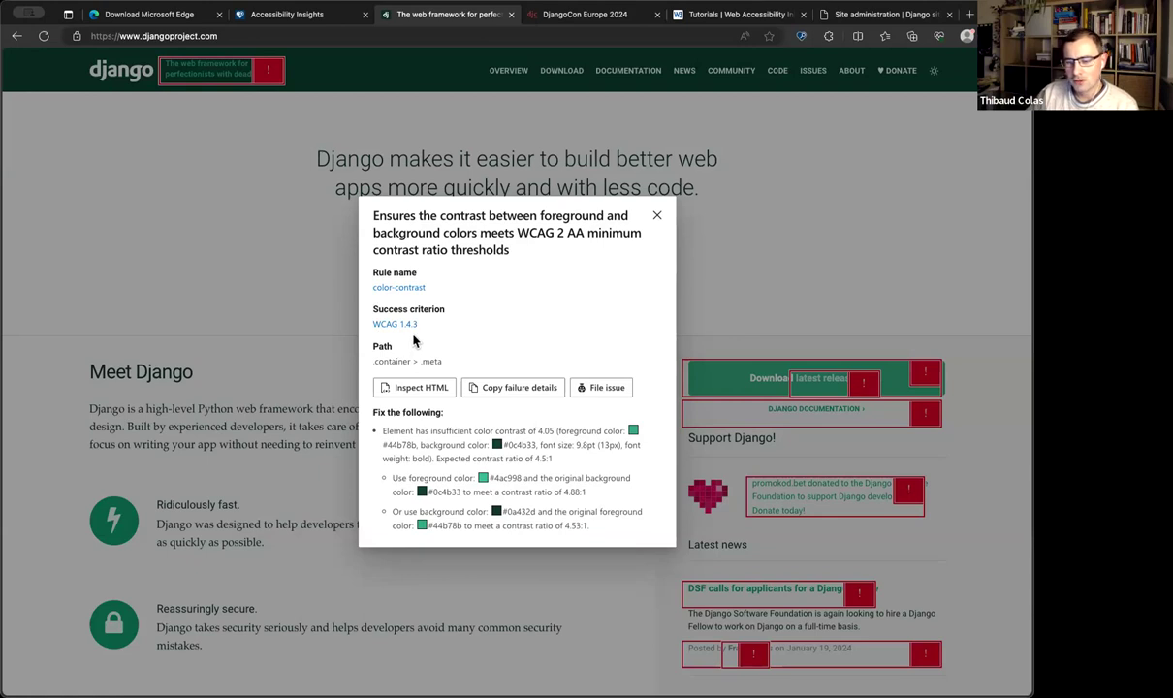
left_click_drag(510, 250, 368, 222)
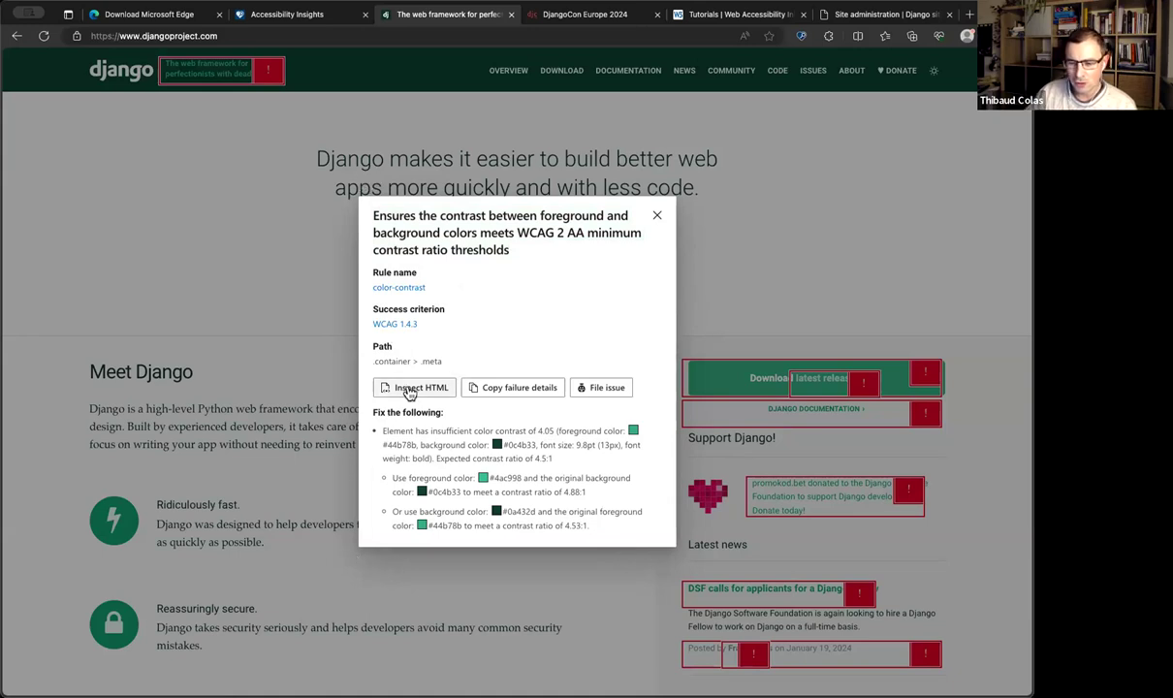
left_click_drag(356, 199, 611, 550)
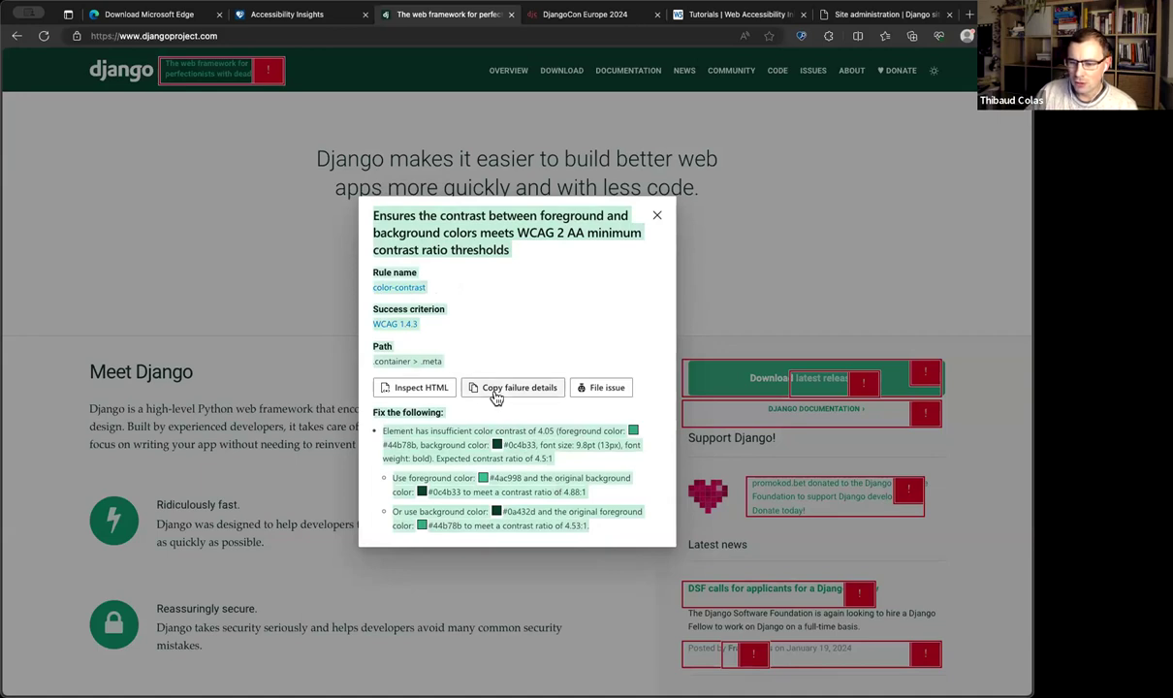
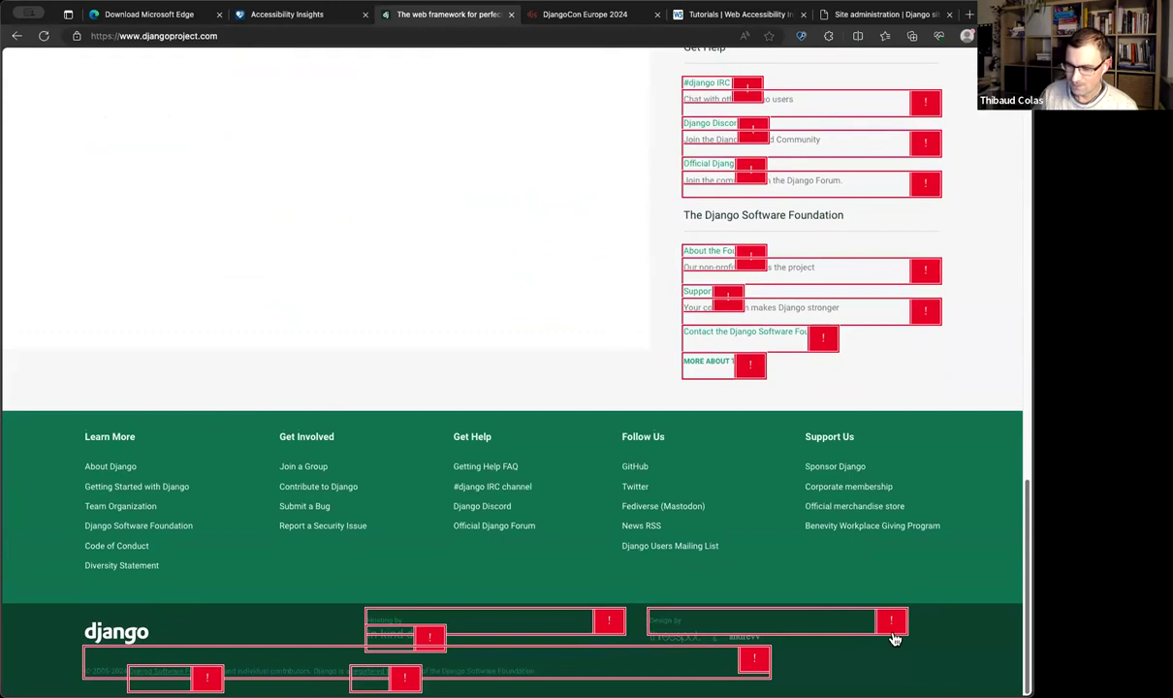
- Examine the failure details for the sidebar's Installation link, the DjangoCon Europe 2025 news link and that news item's byline
mouse_move(893, 639)
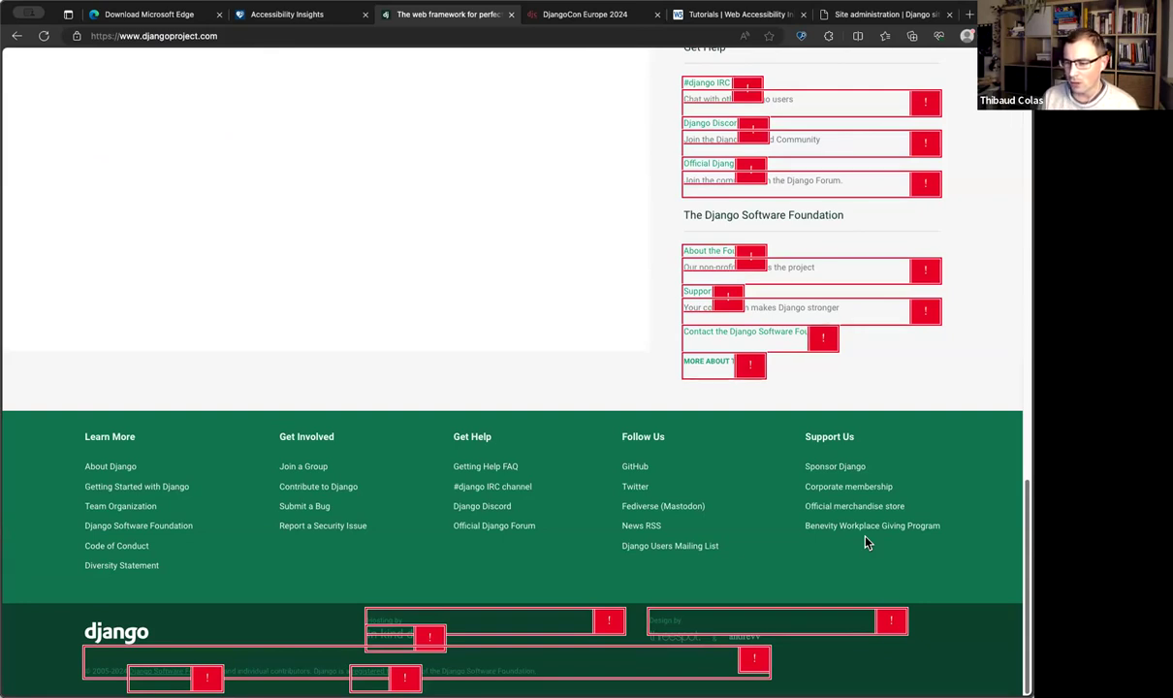
scroll(865, 543, "up", 10)
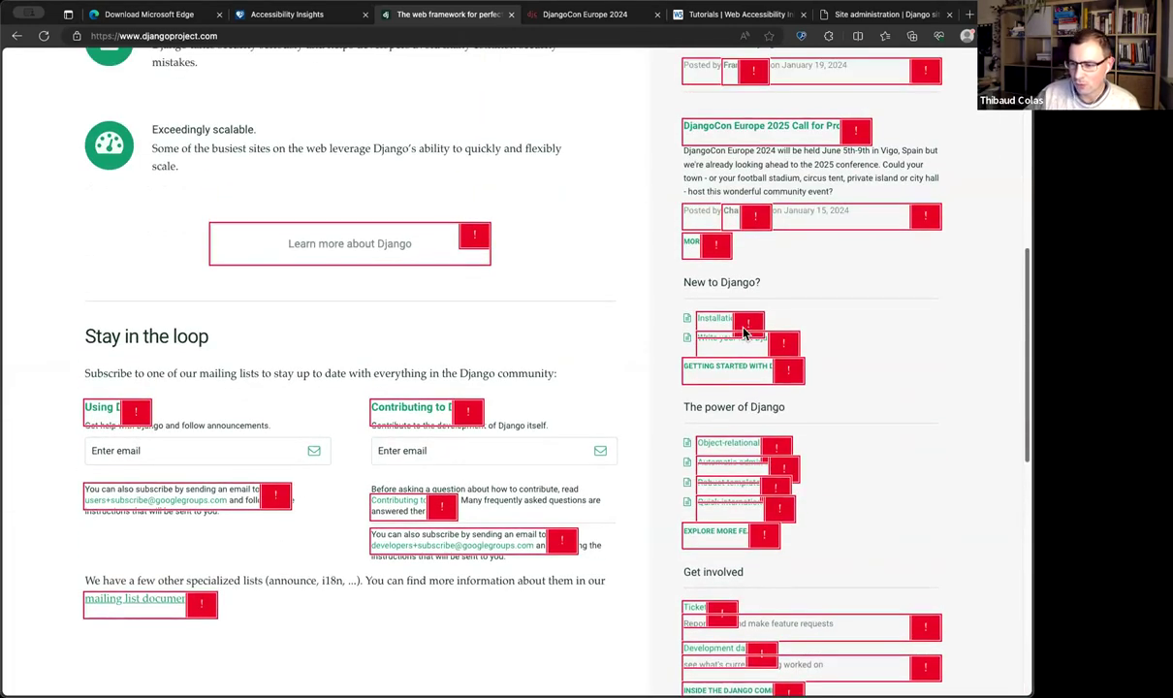
left_click(744, 329)
left_click(656, 230)
left_click(859, 134)
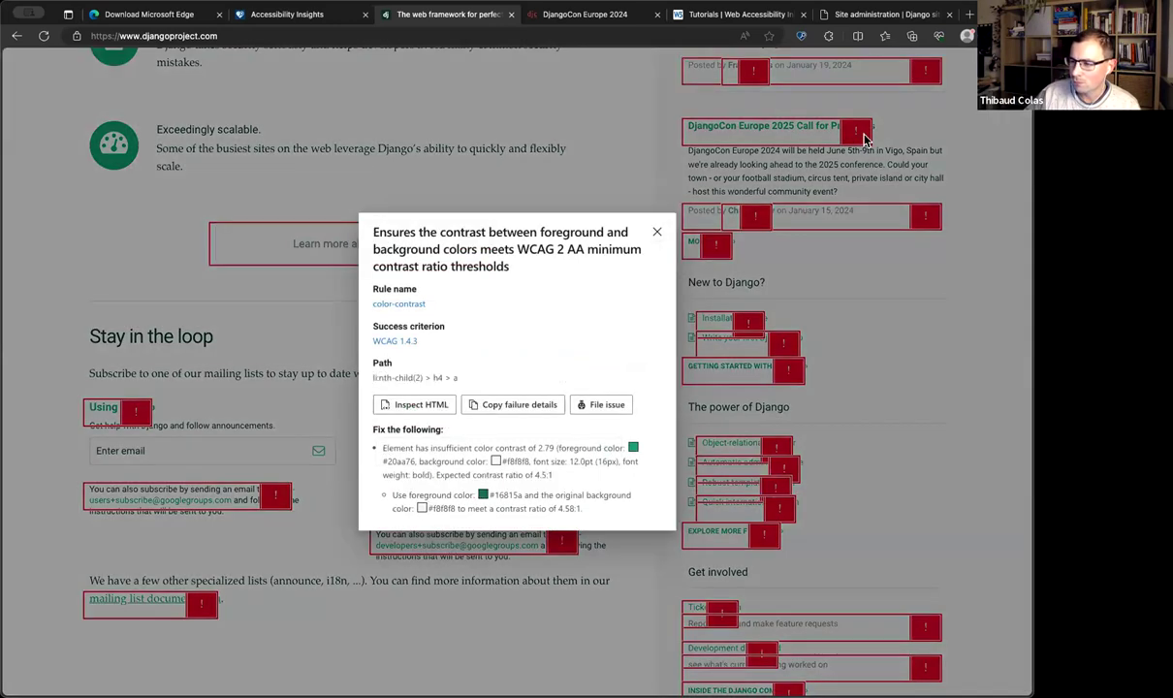
left_click(657, 233)
left_click(883, 211)
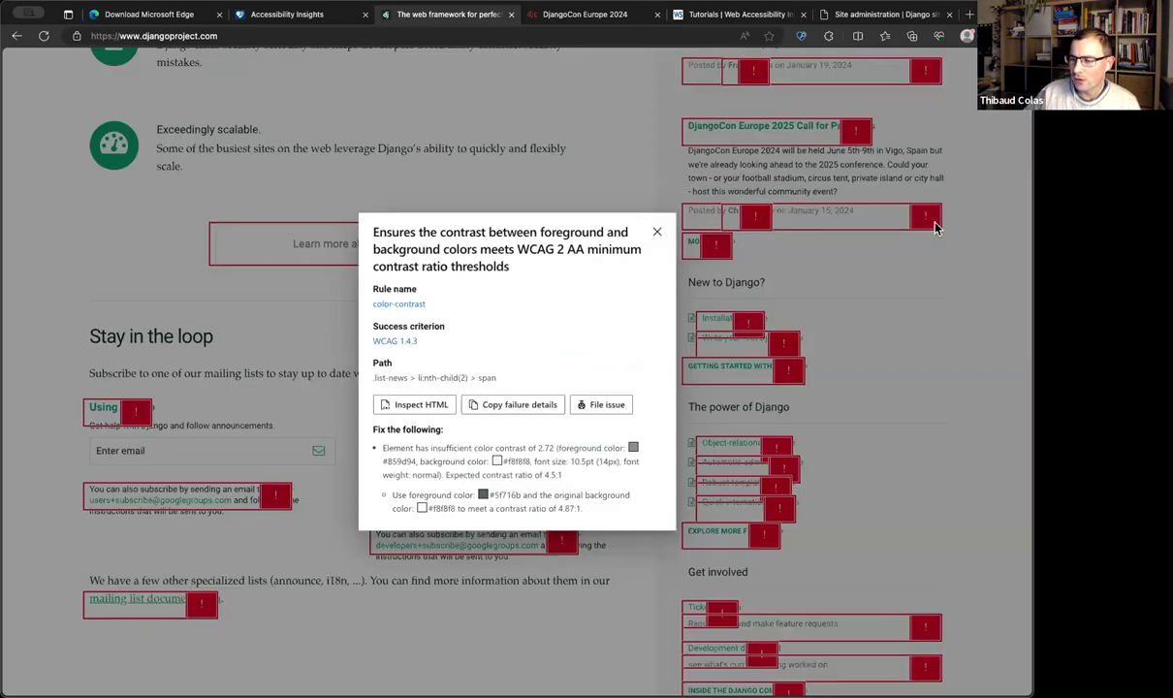
left_click(656, 231)
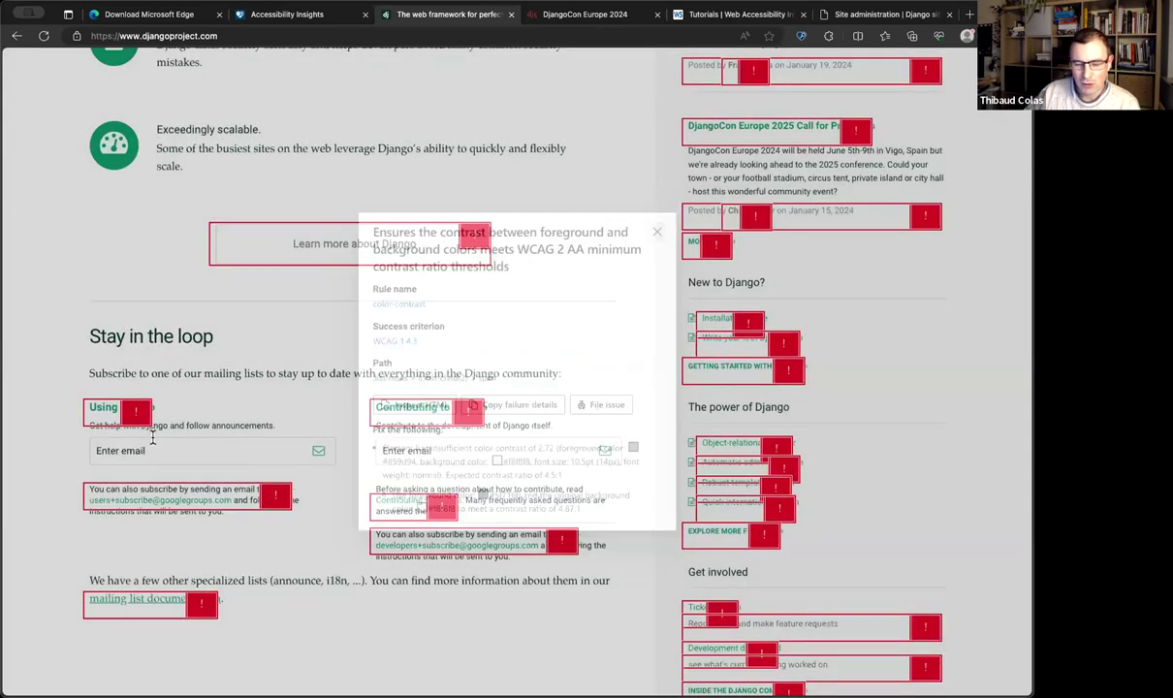
- Examine the failure details for the first mailing-list heading under Stay in the loop and the Django Fellow news link
left_click(131, 414)
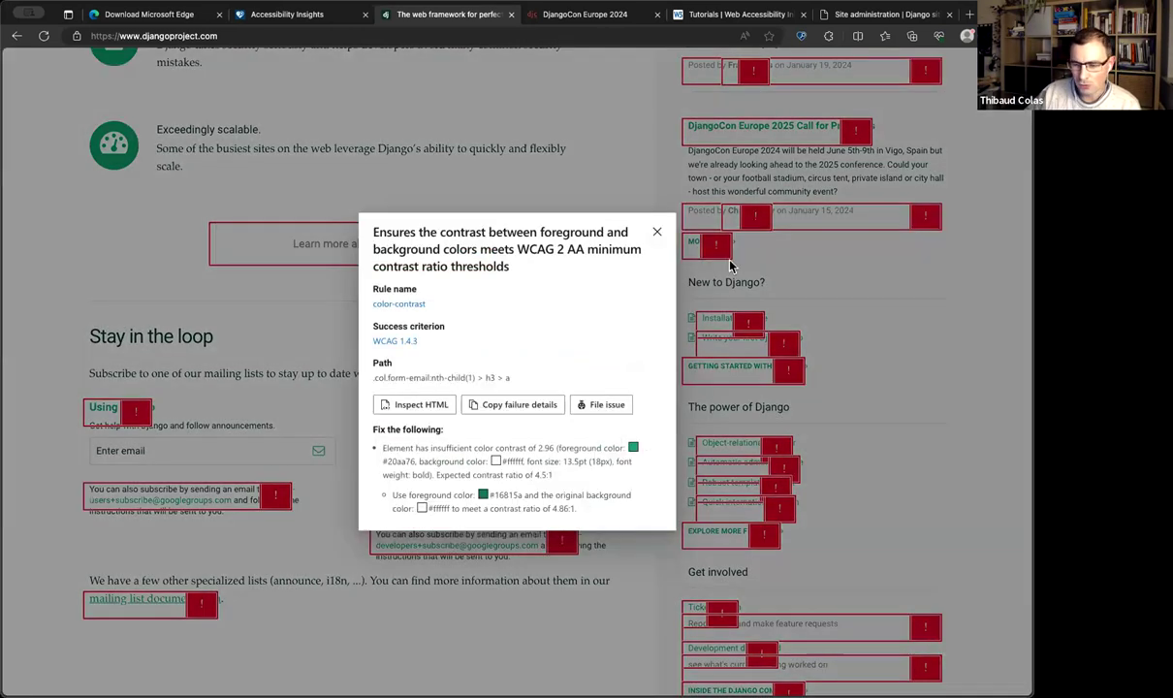
left_click(657, 232)
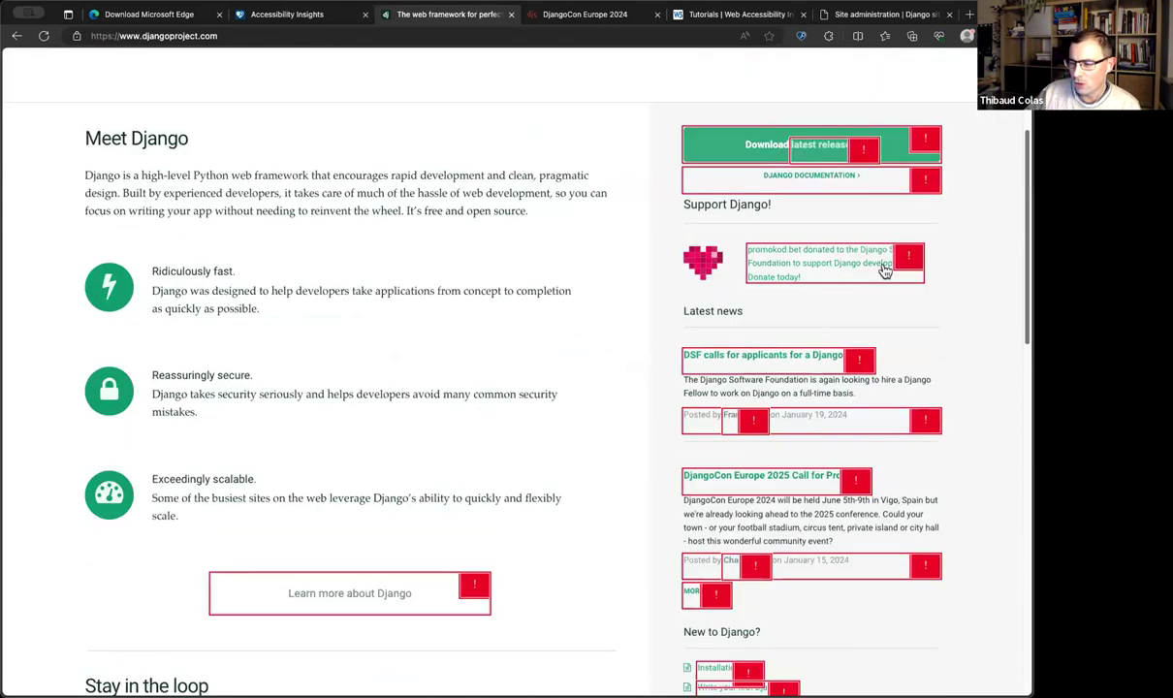
left_click(862, 360)
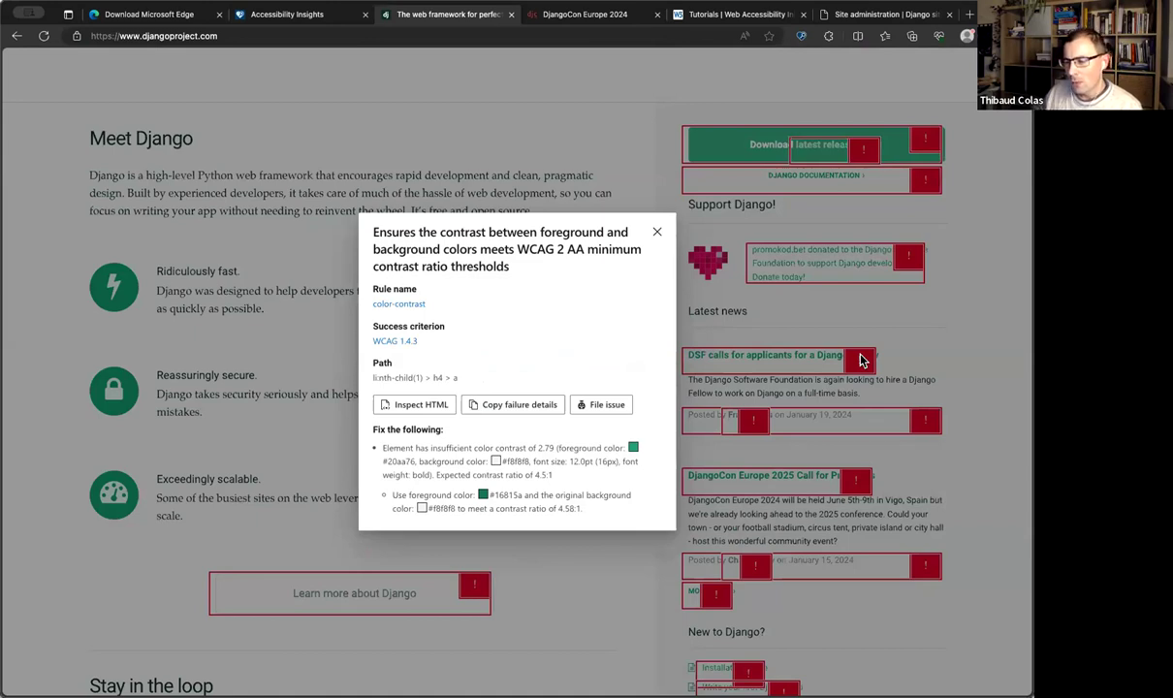
left_click(656, 234)
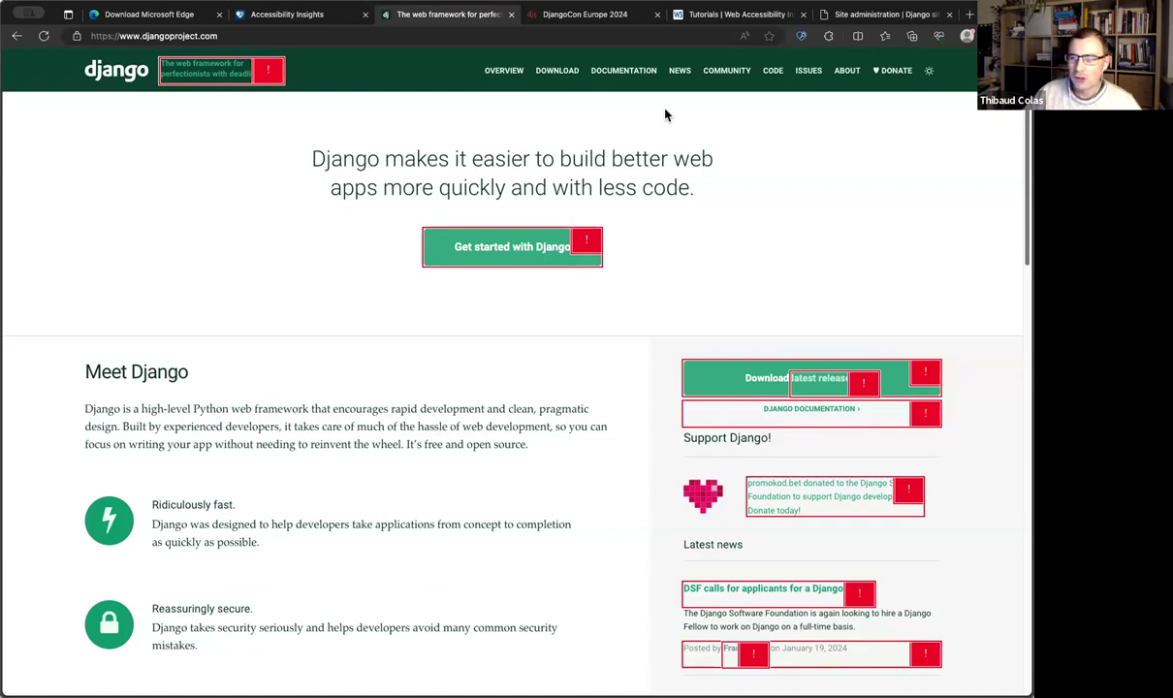
- Turn off Automated checks for the Django home page
left_click(802, 37)
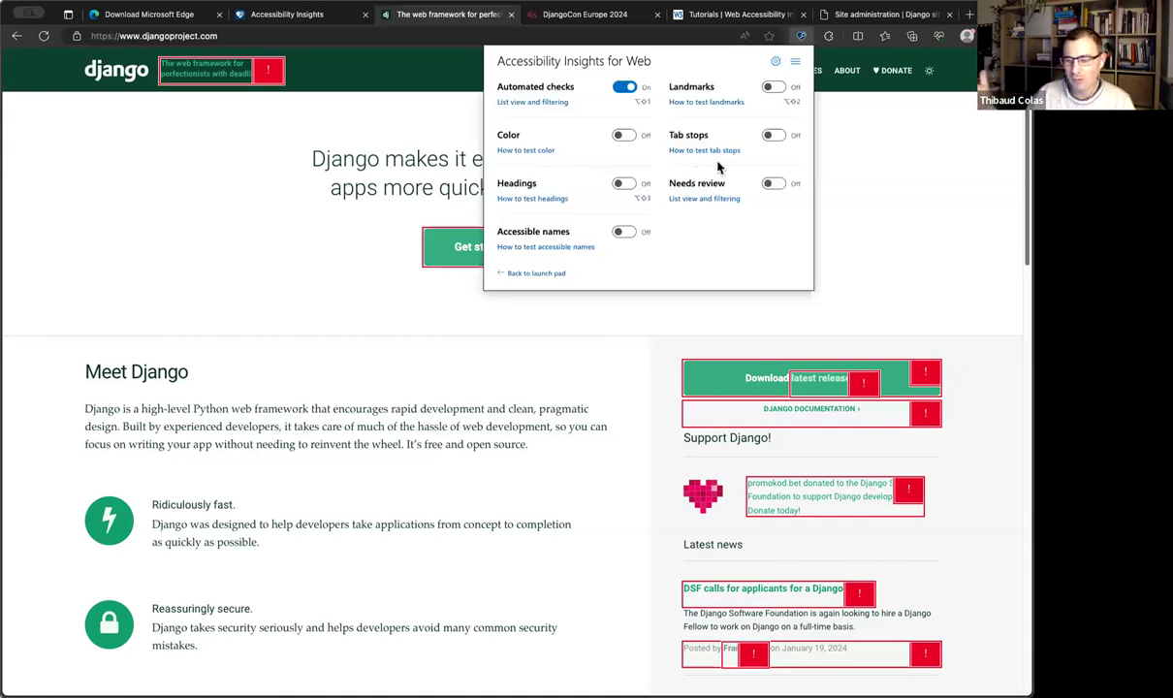
left_click(625, 89)
left_click(276, 167)
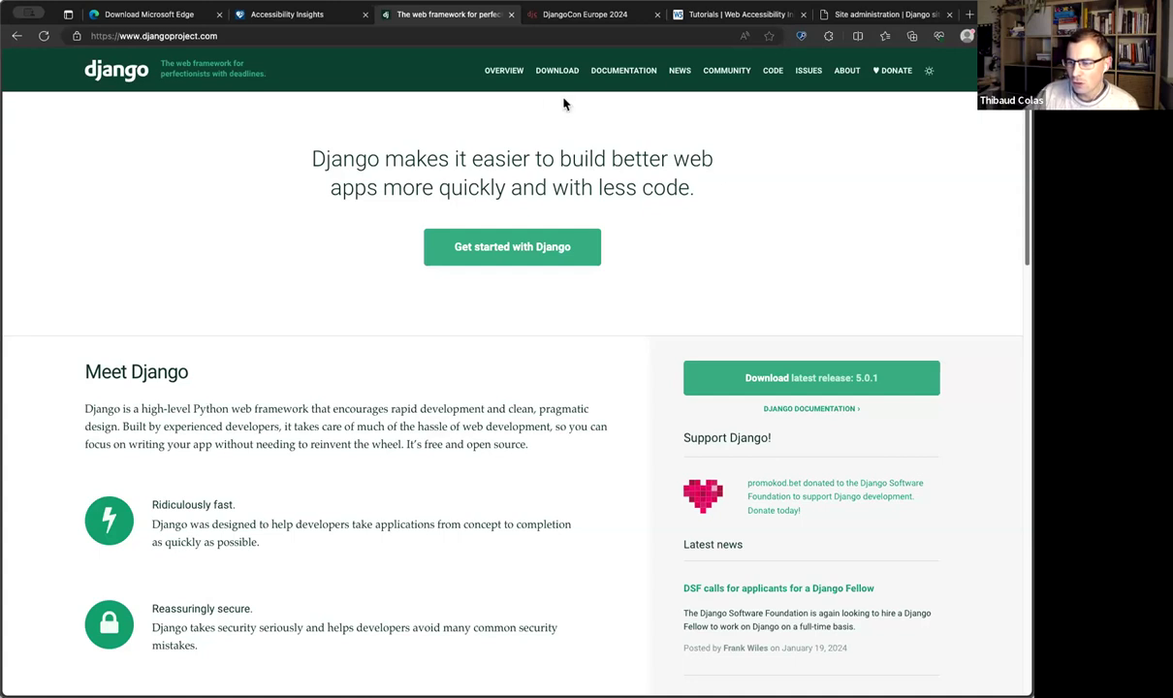
- Turn on Tab stops for the Django home page and move keyboard focus to the Django logo
left_click(800, 38)
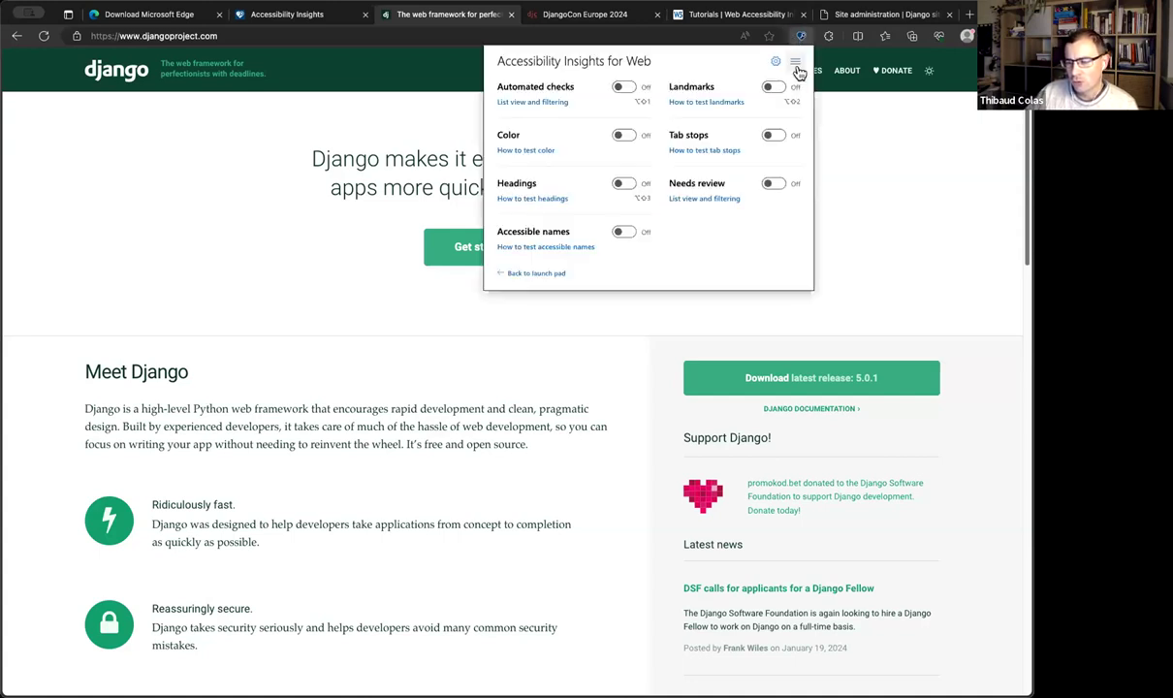
left_click(772, 137)
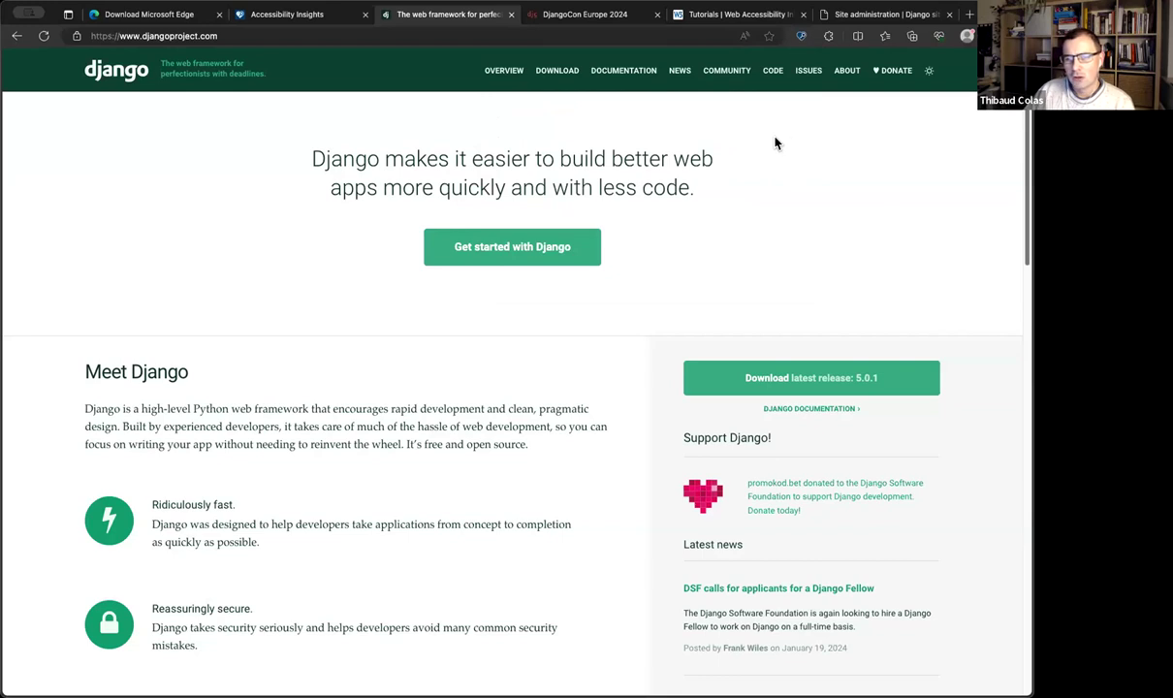
key("Tab")
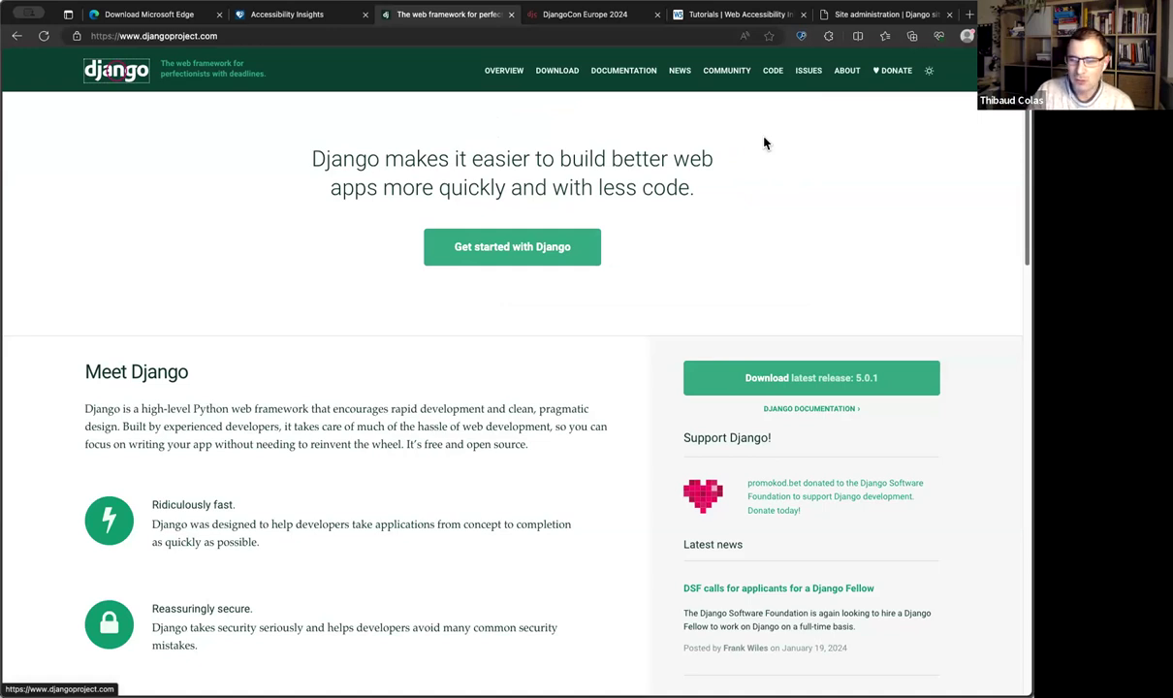
- Record the header's tab stops by moving keyboard focus from the Overview link through Donate to the theme toggle
key("Tab")
key("Tab")
key("Tab")
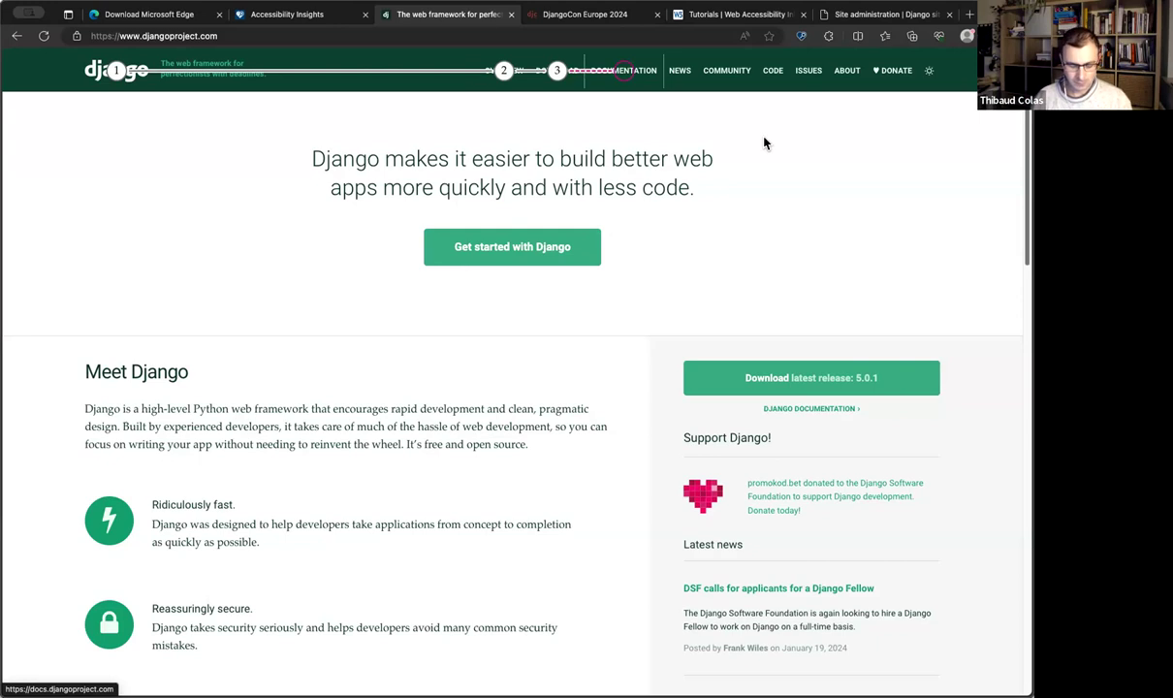
key("Tab")
key("Tab")
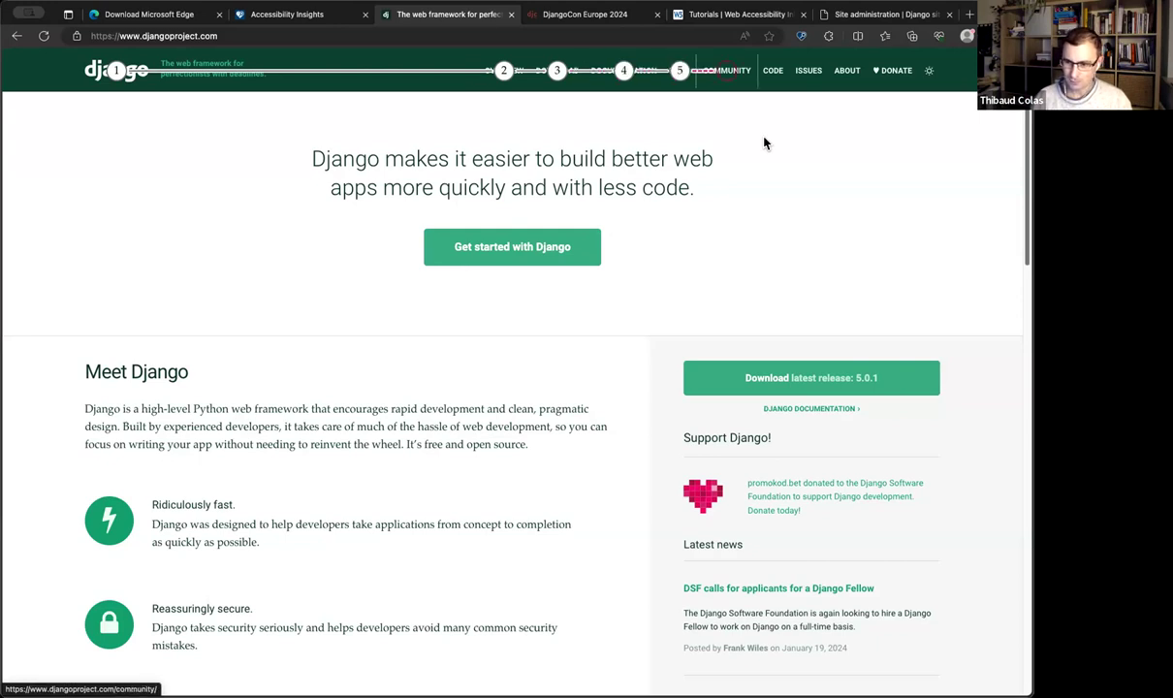
key("Tab")
key("Tab")
key("Tab")
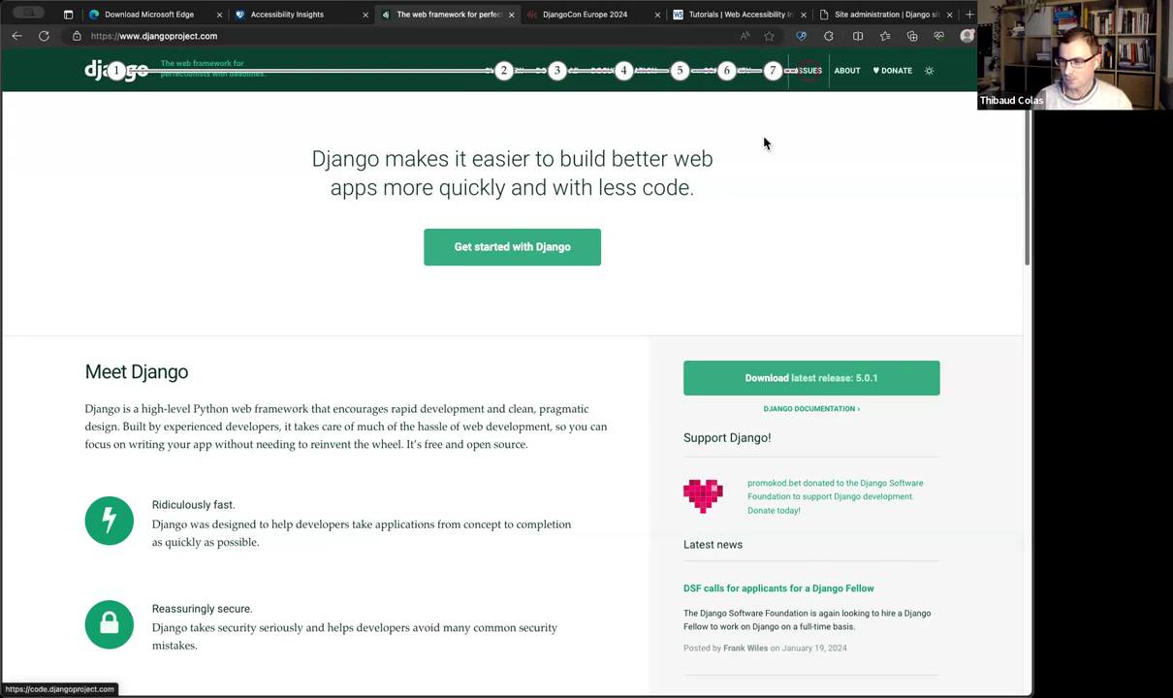
key("Tab")
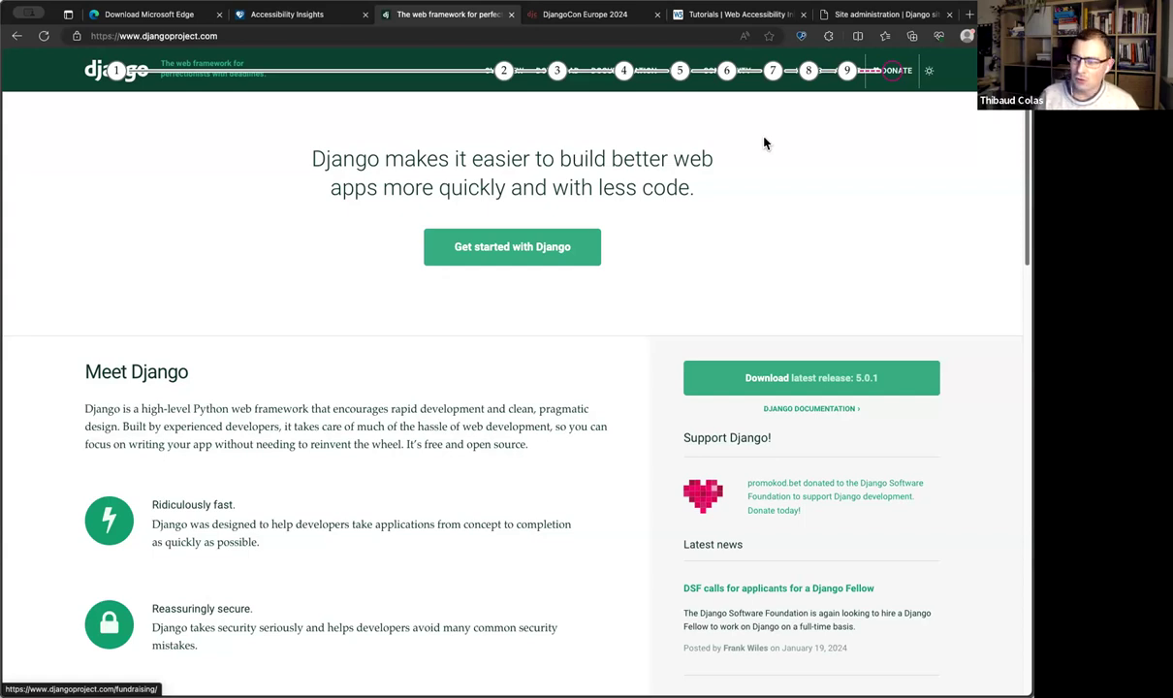
key("Tab")
- Continue the tab stops from Get started with Django through Learn more about Django to the Using Django email field
key("Tab")
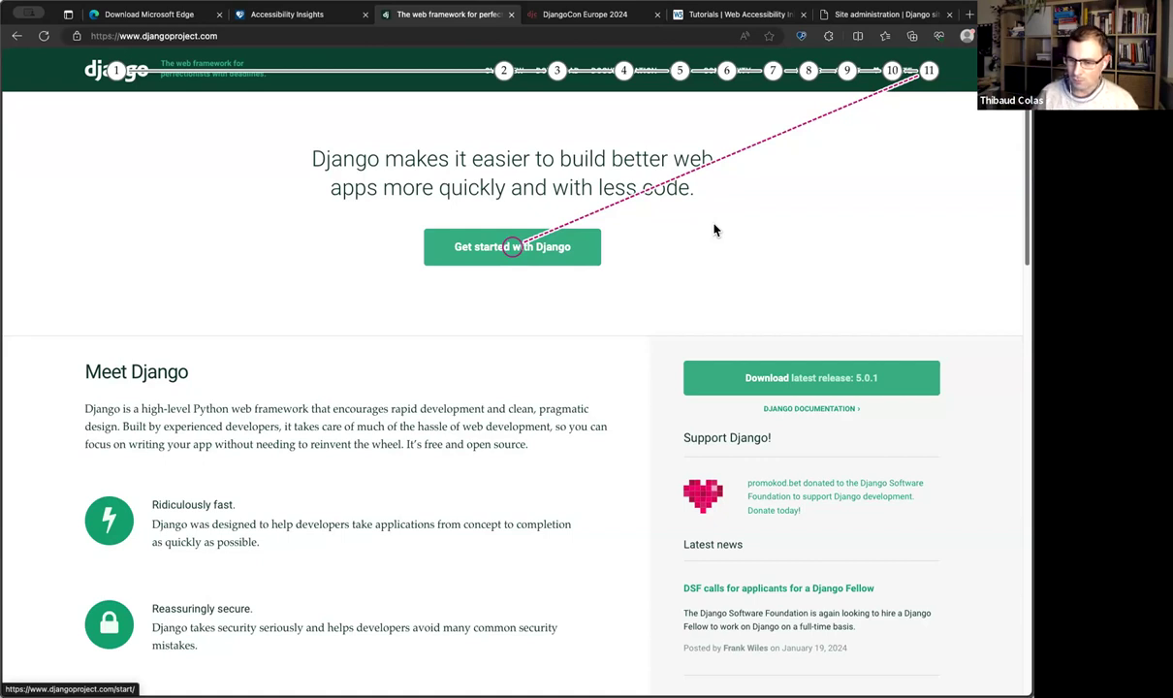
key("Tab")
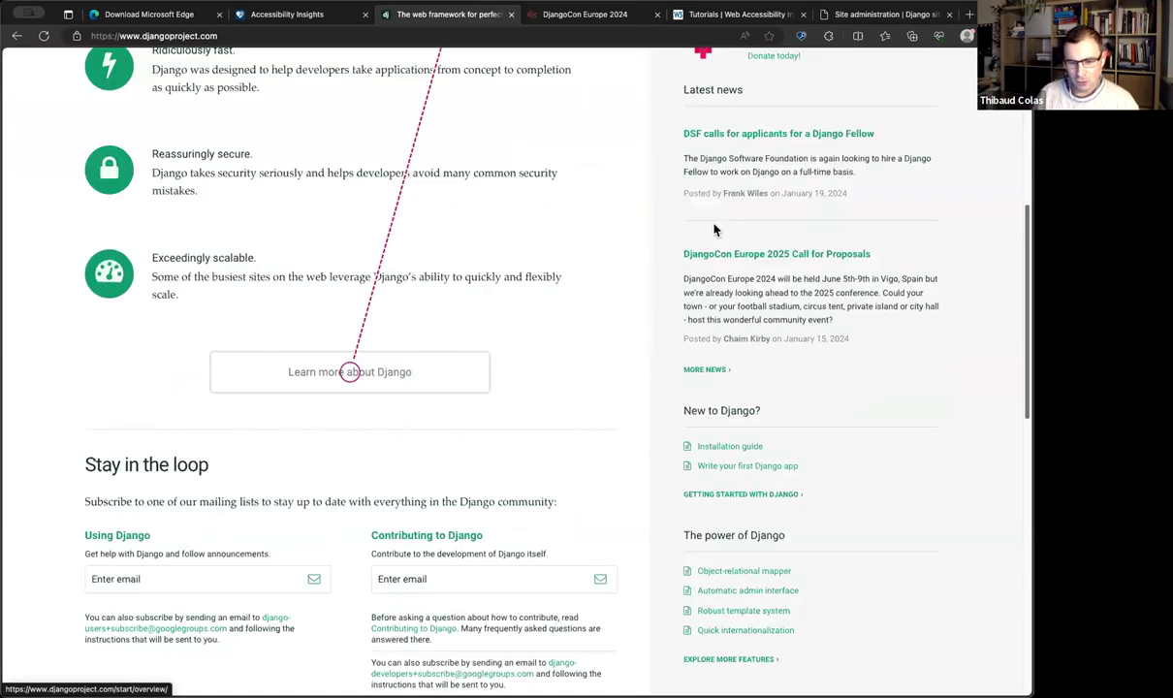
key("Tab")
key("Tab")
key("Tab")
key("Tab")
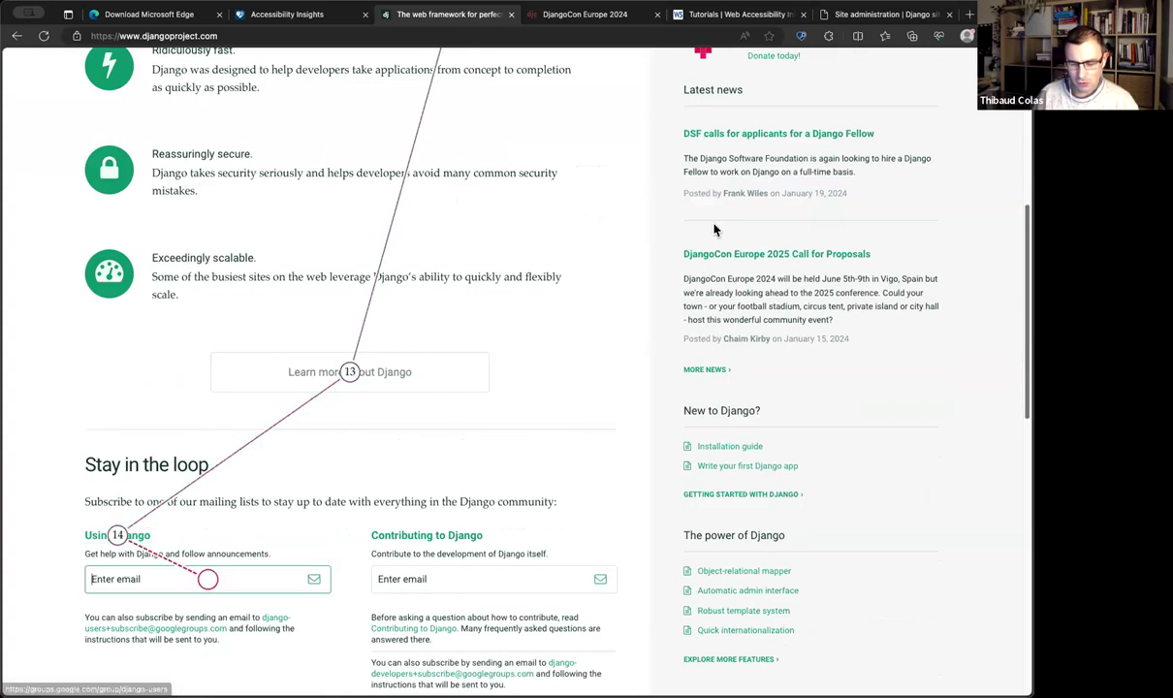
- Continue the tab stops through the remaining mailing-list controls to the Download latest release link, and open that link
key("Tab")
key("Tab")
key("Tab")
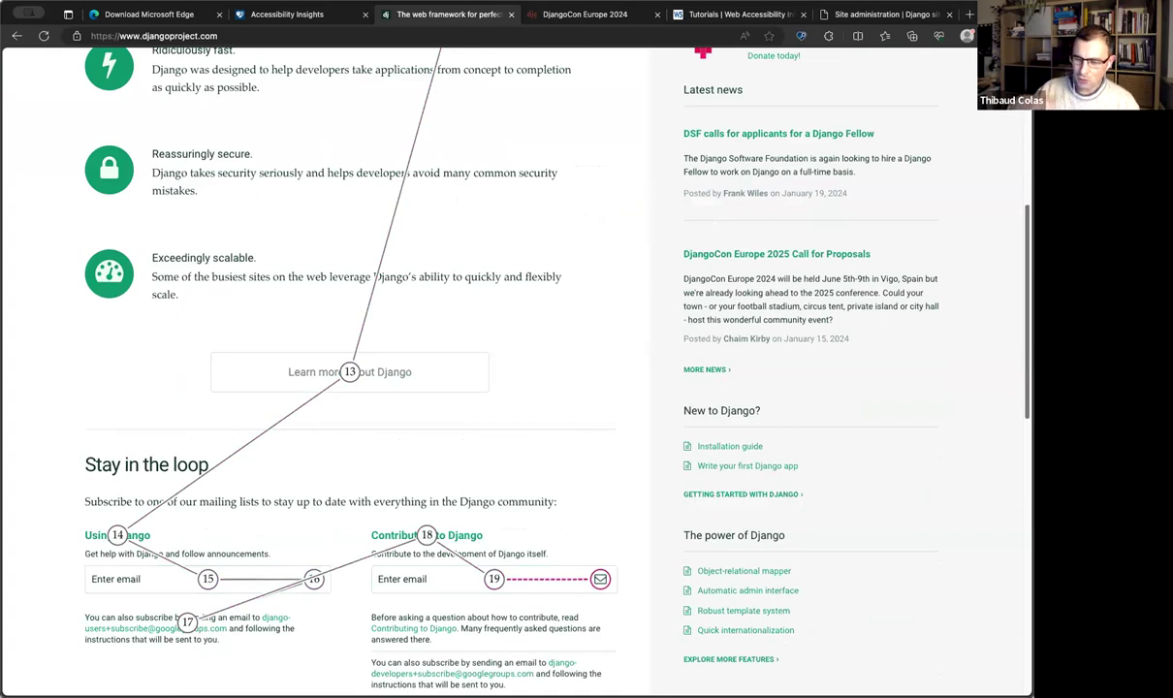
key("Tab")
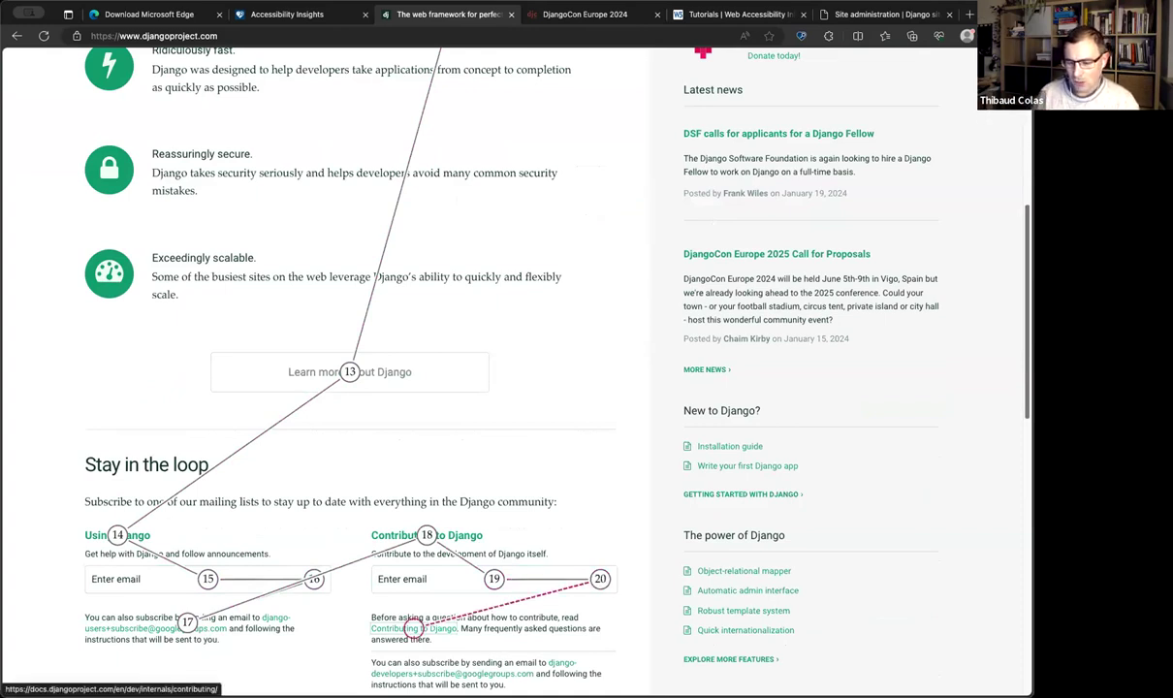
key("Tab")
key("Tab")
key("Tab")
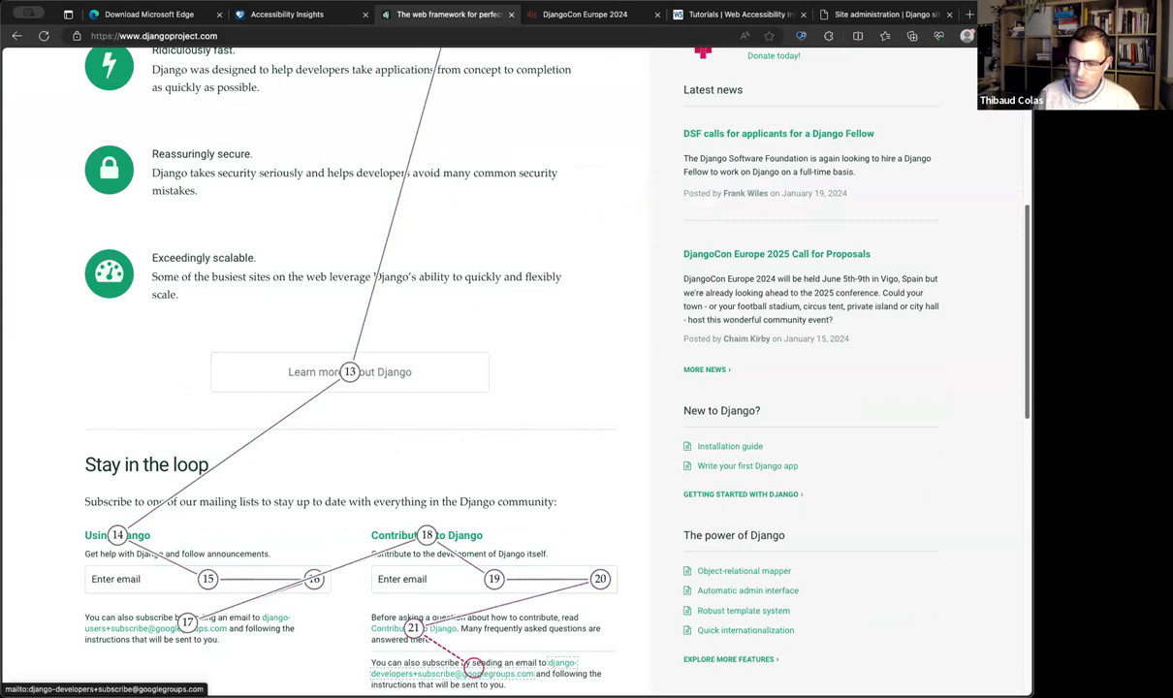
key("Tab")
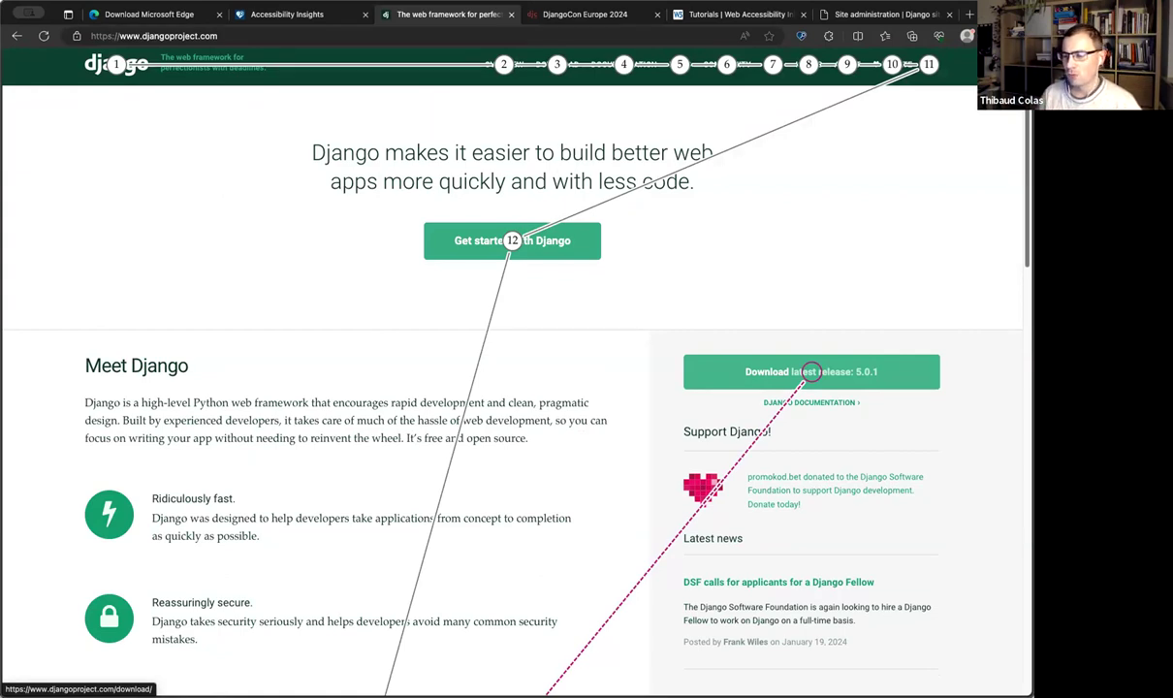
left_click(810, 371)
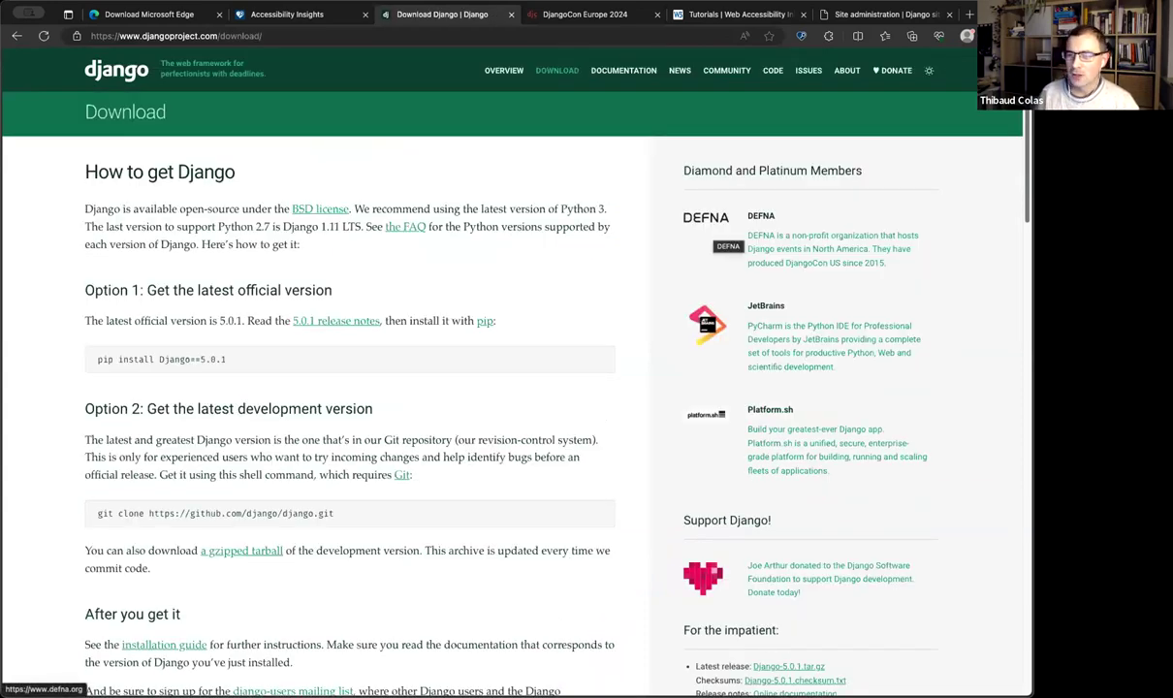
- Switch to the Django admin tests site and go back through its history to the v5.1 - English index page
left_click(846, 19)
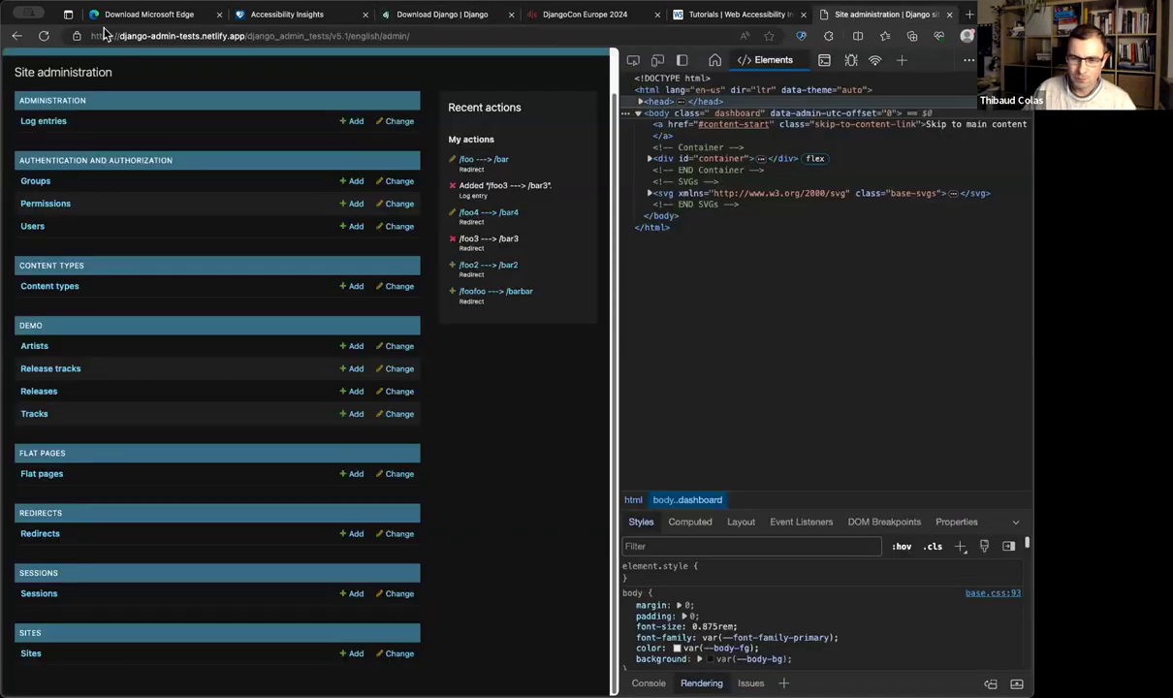
left_click(18, 38)
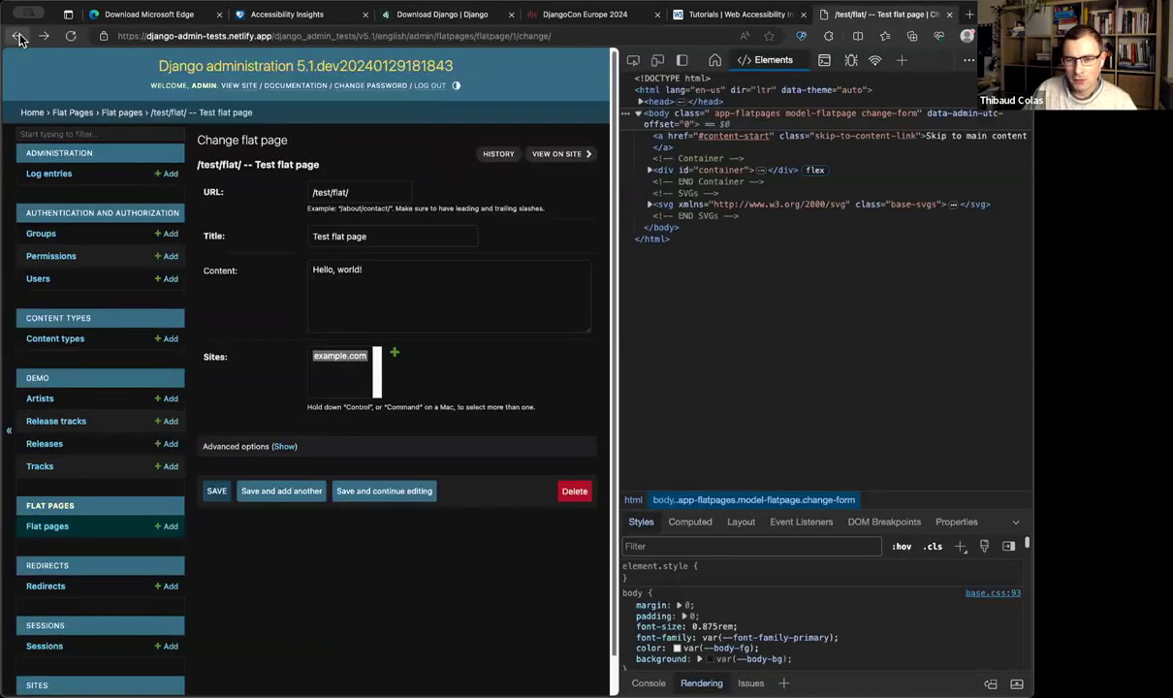
left_click(16, 38)
left_click(17, 39)
left_click(16, 39)
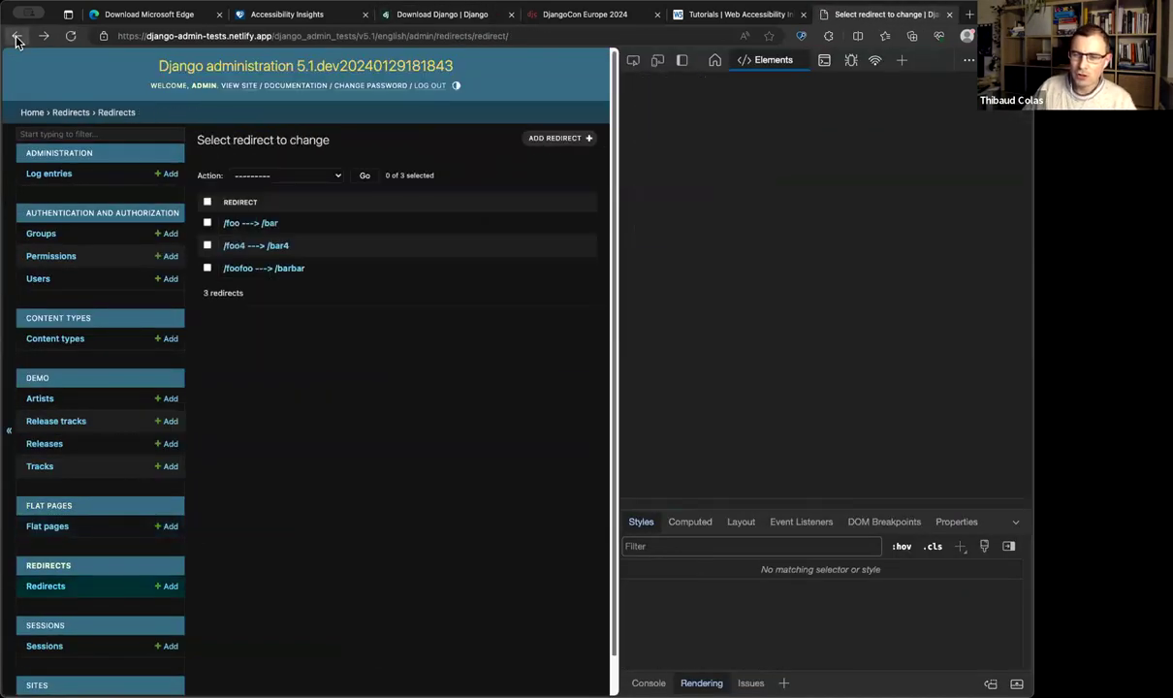
left_click(17, 39)
left_click(17, 39)
left_click(16, 38)
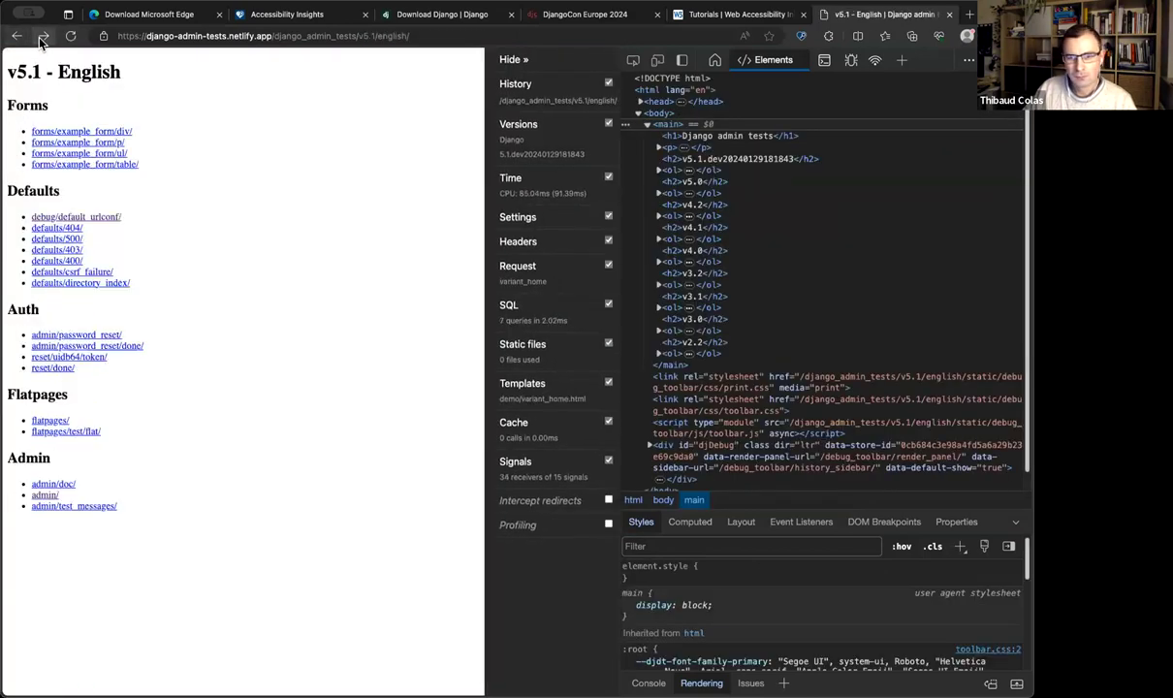
- Close the developer tools, hide the debug toolbar and reload the v5.1 - English page
key("super+alt+i")
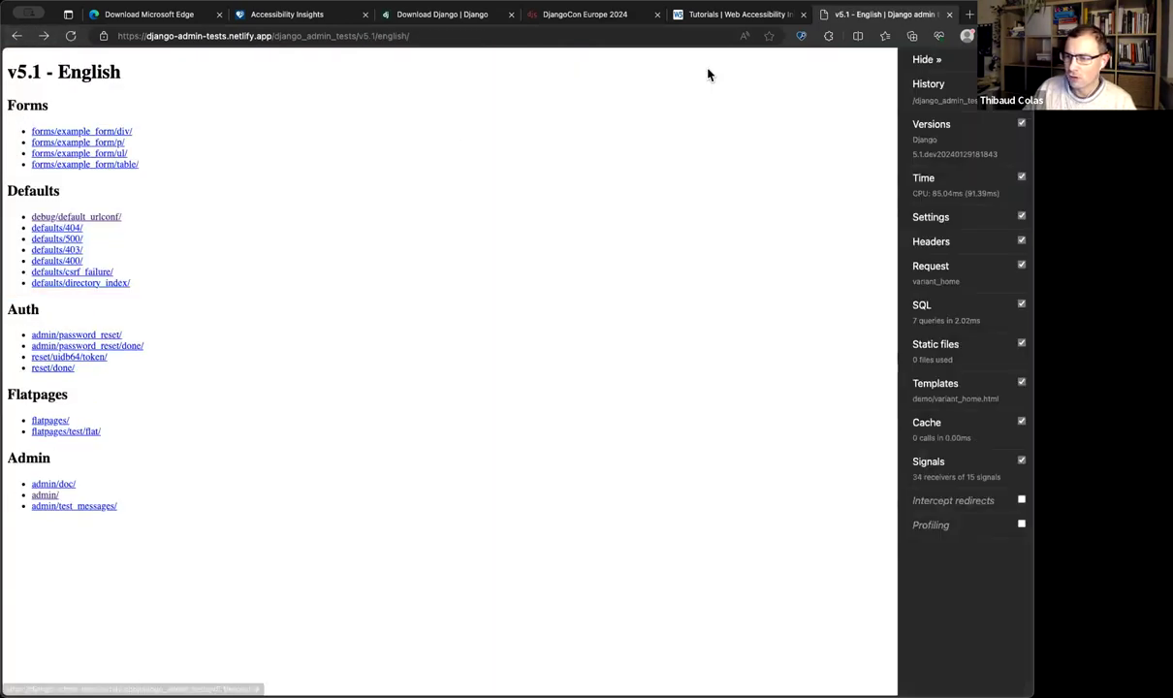
left_click(923, 58)
key("super+r")
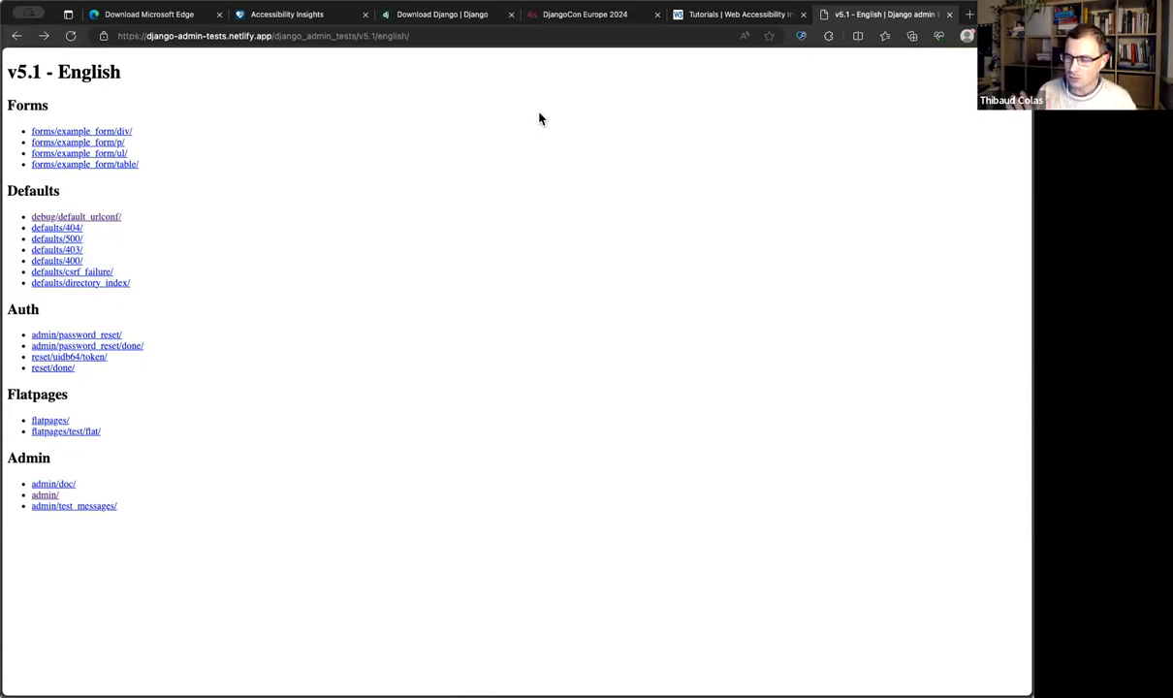
- Move keyboard focus forward through the index page's links, from forms/example_form/div/ past admin/test_messages/, to check the focus order
key("Tab")
key("Tab")
key("Tab")
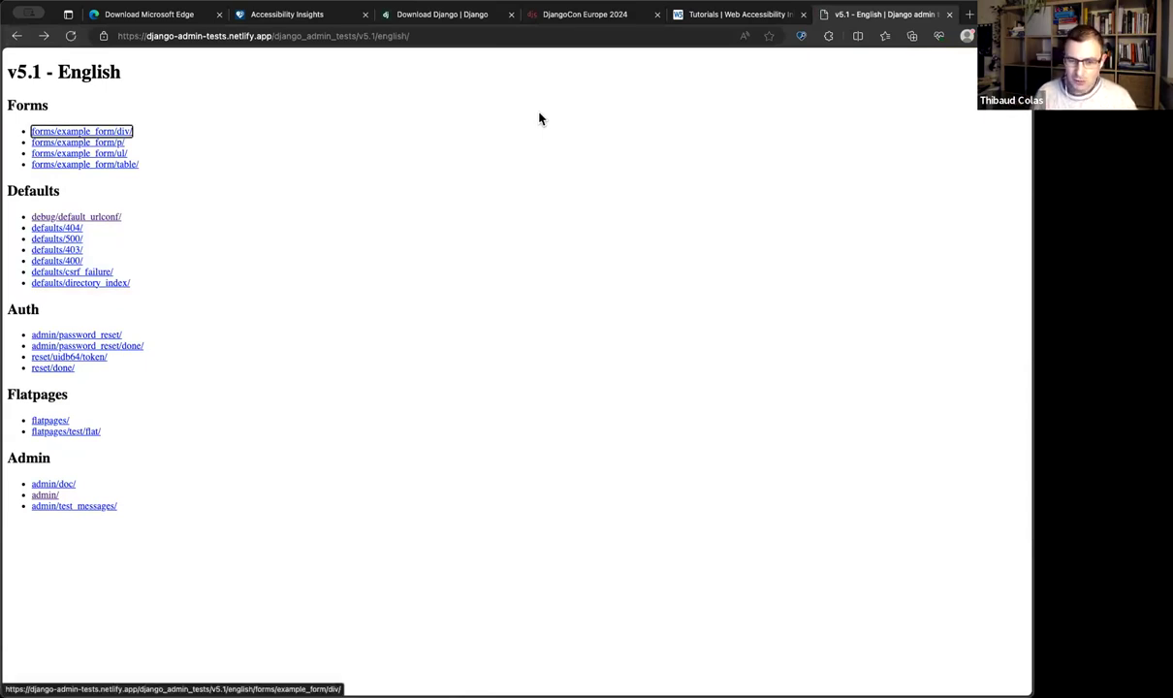
key("Tab")
key("Tab")
key("Tab")
key("Tab")
key("Tab")
key("Tab")
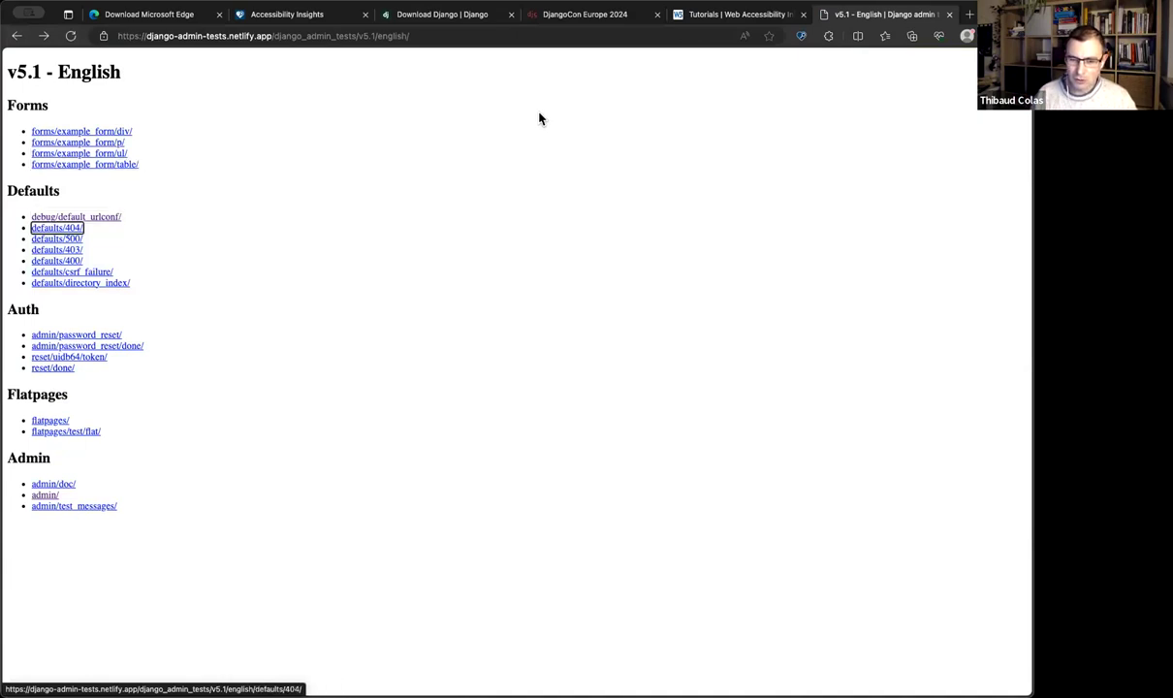
key("Tab")
key("Tab")
key("Tab")
key("Tab")
key("Tab")
key("Tab")
key("Tab")
key("Tab")
key("Tab")
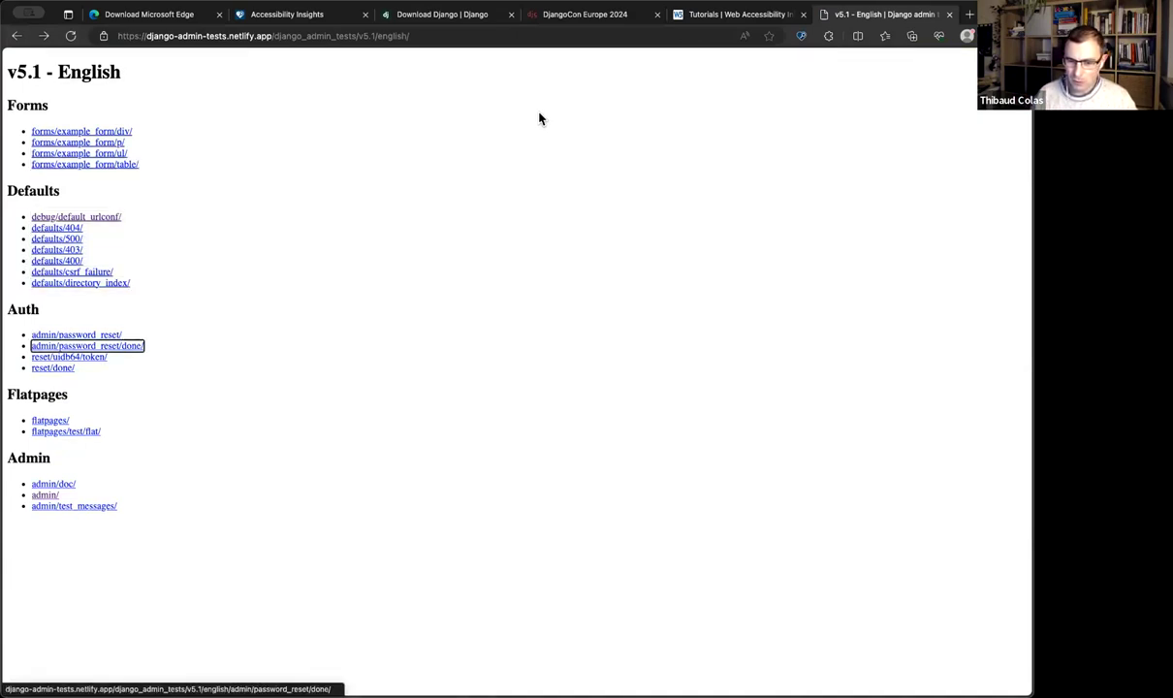
key("Tab")
key("Tab")
key("Tab")
key("Tab")
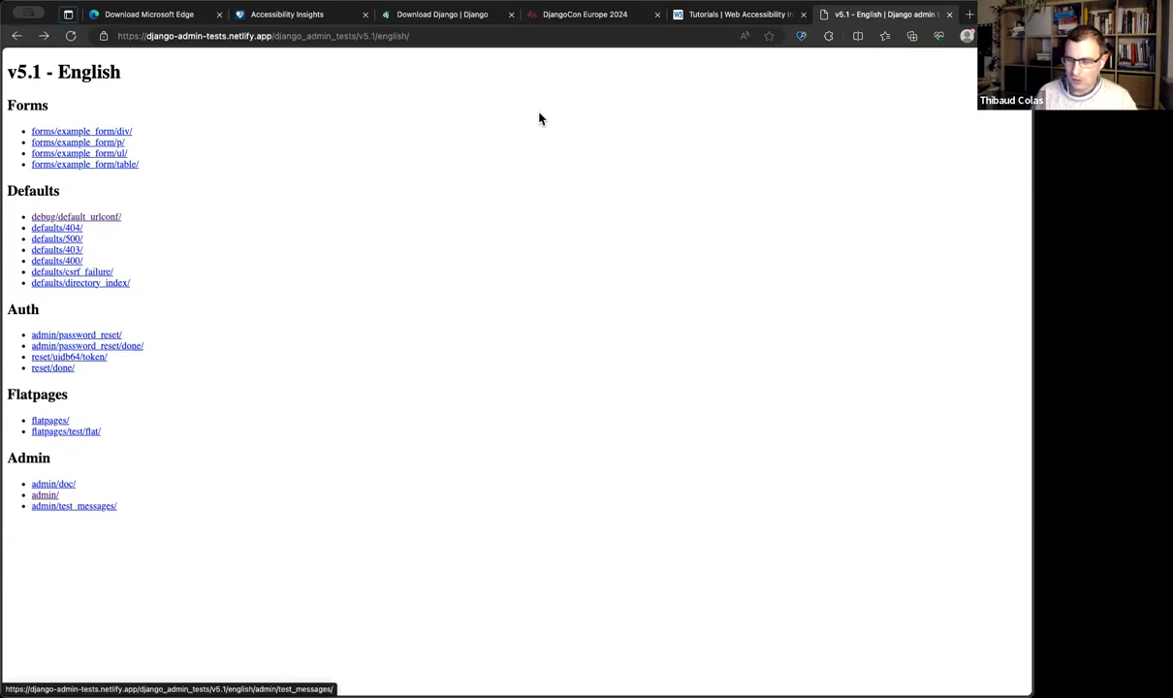
- Move keyboard focus backward from admin/test_messages/ to the defaults/404/ link to check the reverse focus order
key("shift+Tab")
key("shift+Tab")
key("shift+Tab")
key("shift+Tab")
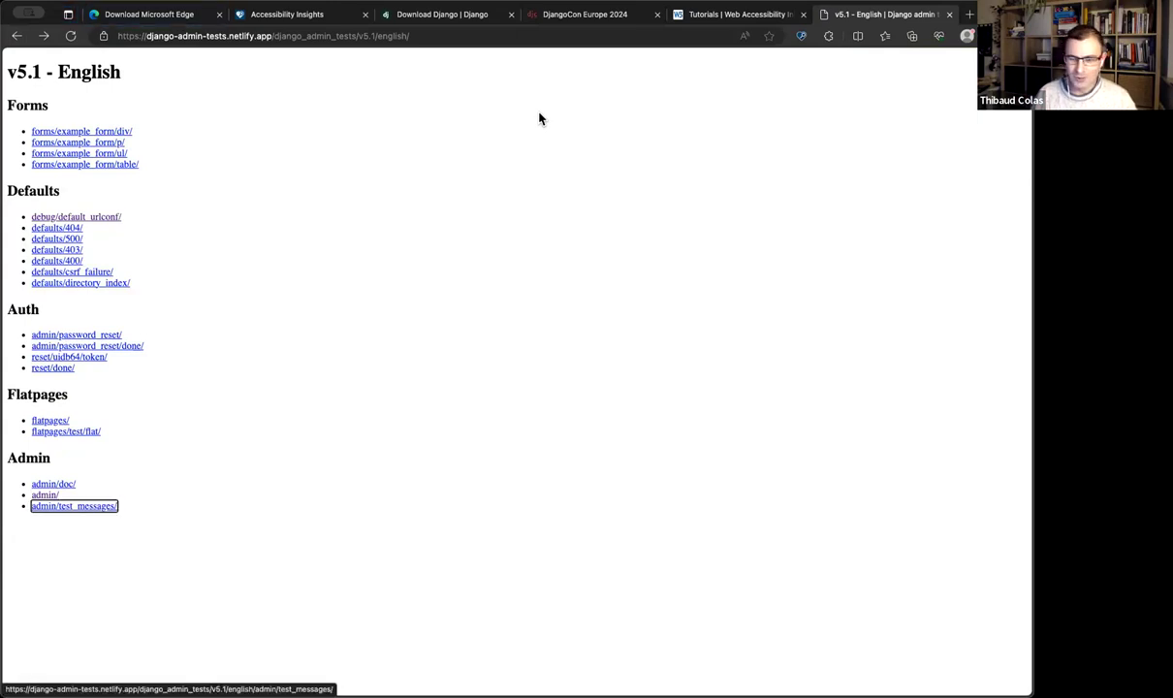
key("shift+Tab")
key("shift+Tab")
key("shift+Tab")
key("shift+Tab")
key("shift+Tab")
key("shift+Tab")
key("shift+Tab")
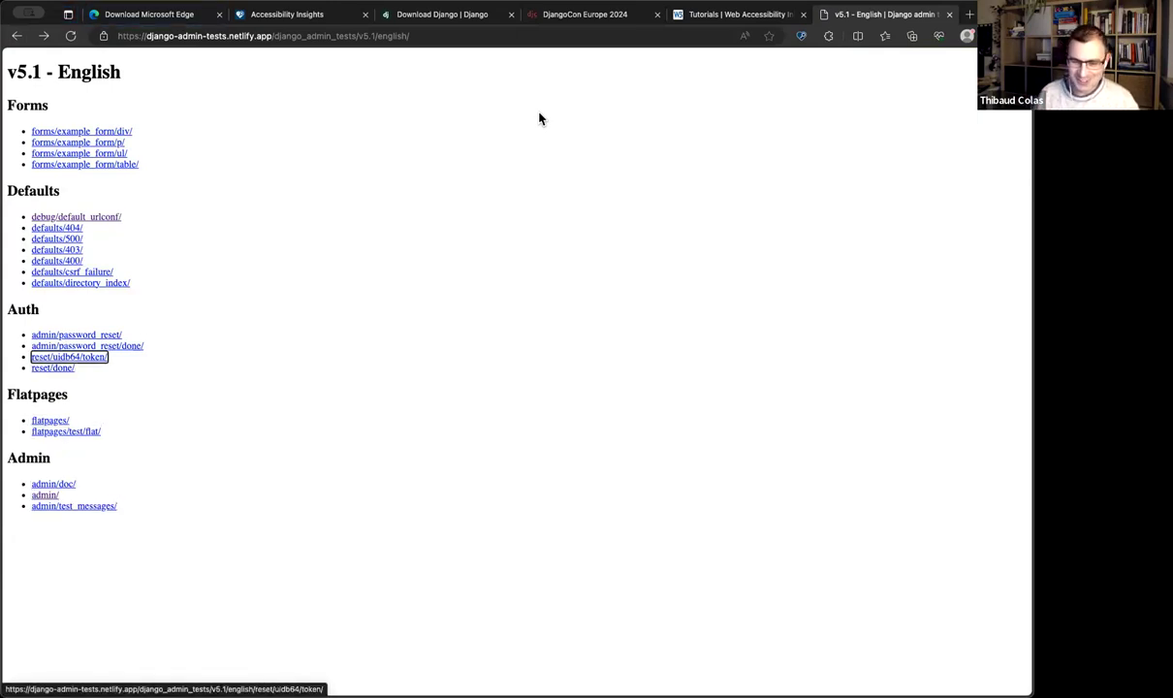
key("shift+Tab")
key("shift+Tab")
key("shift+Tab")
key("shift+Tab")
key("shift+Tab")
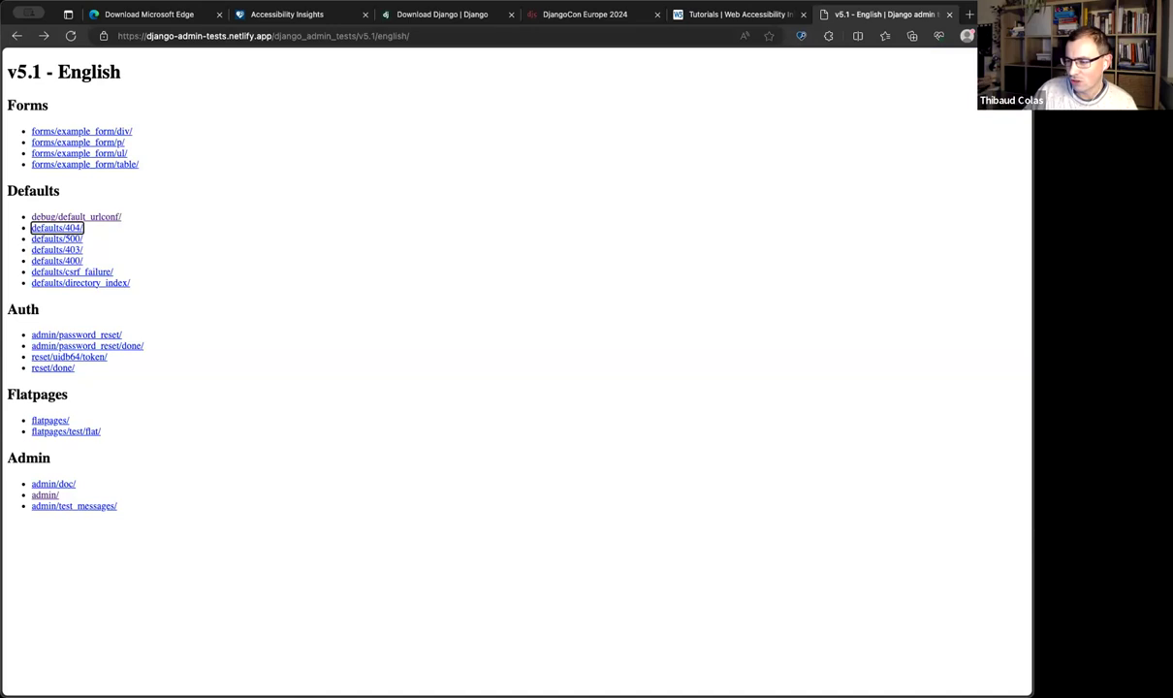
- Expand the Django debug toolbar on the v5.1 - English page and hide it again
left_click(1007, 61)
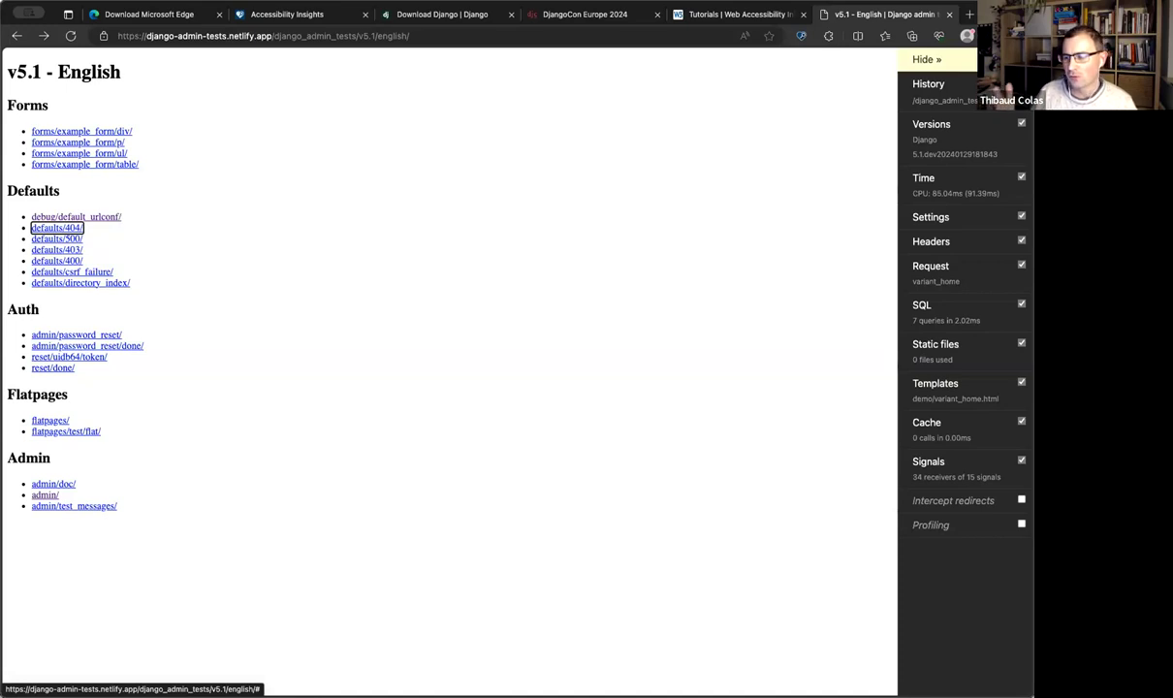
left_click(925, 59)
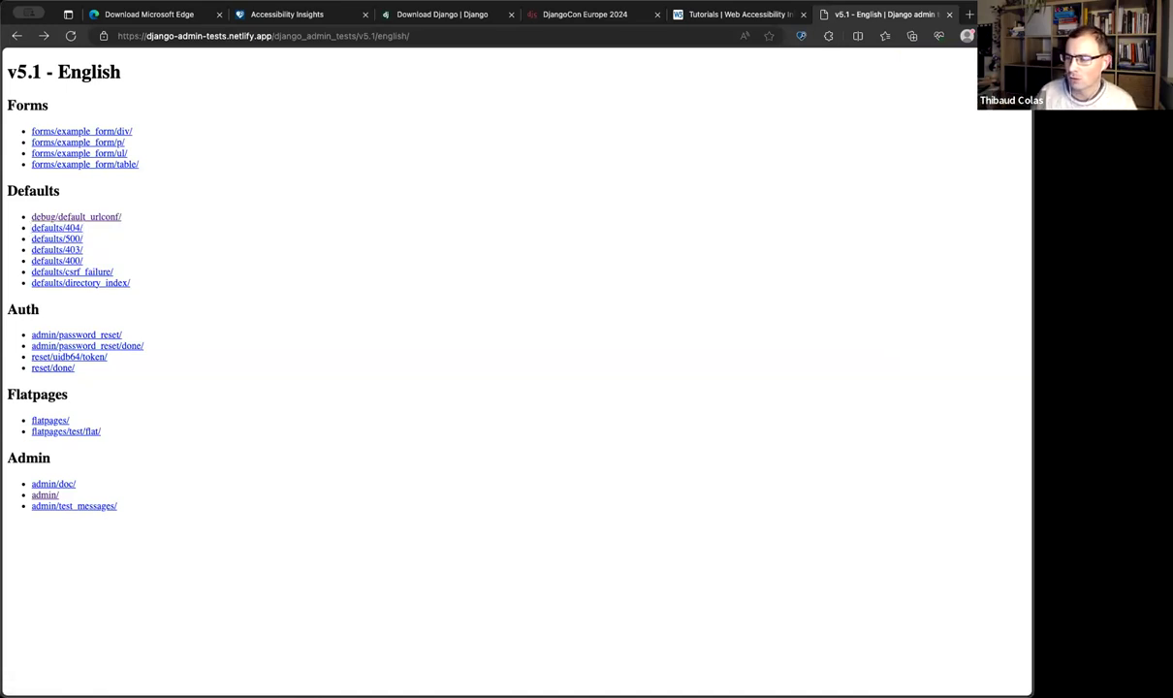
- Switch to the Download Django page and compare the focus indicators of the logo, Overview and Download links using keyboard focus
left_click(420, 14)
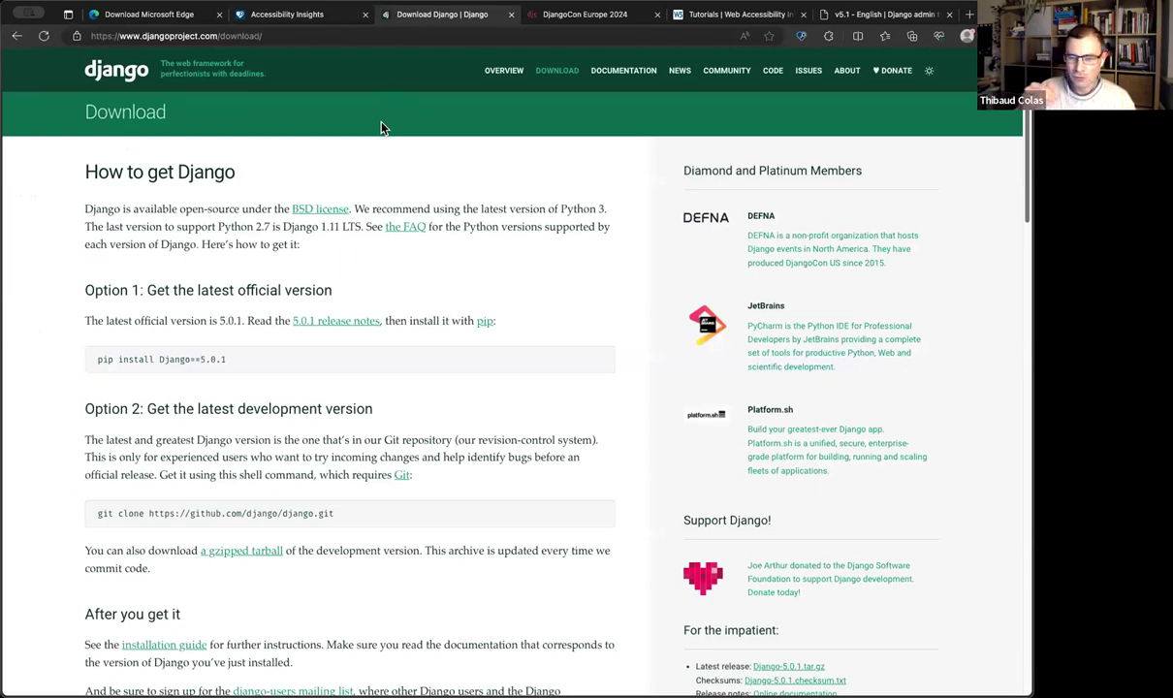
key("Tab")
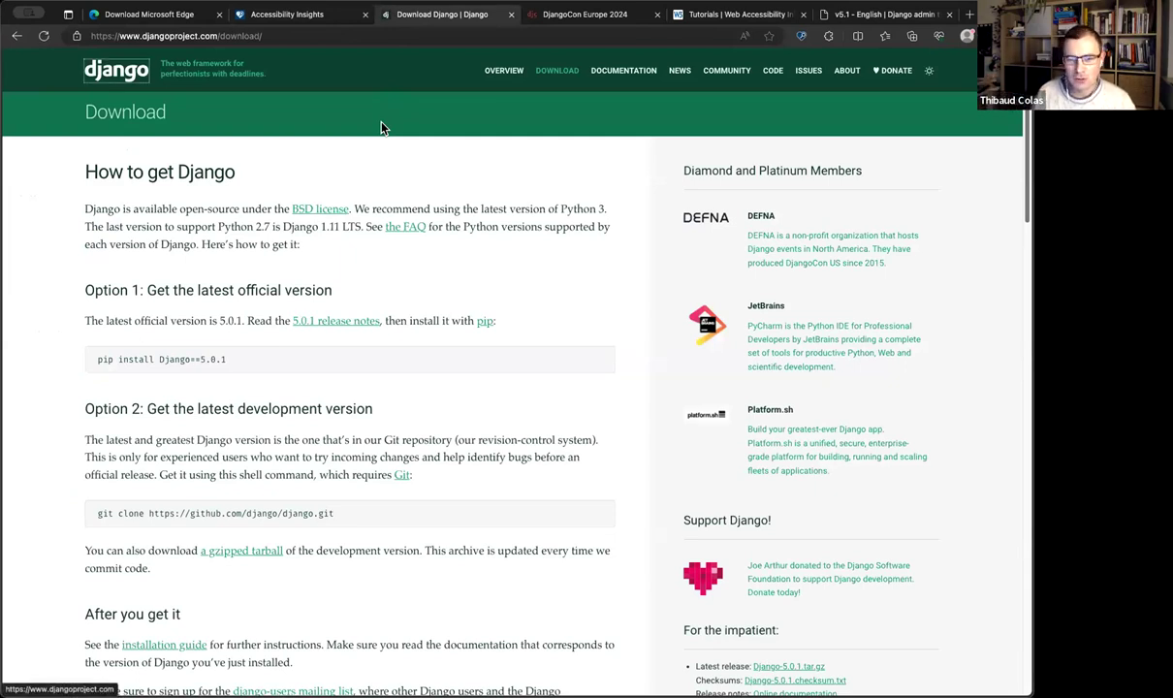
key("Tab")
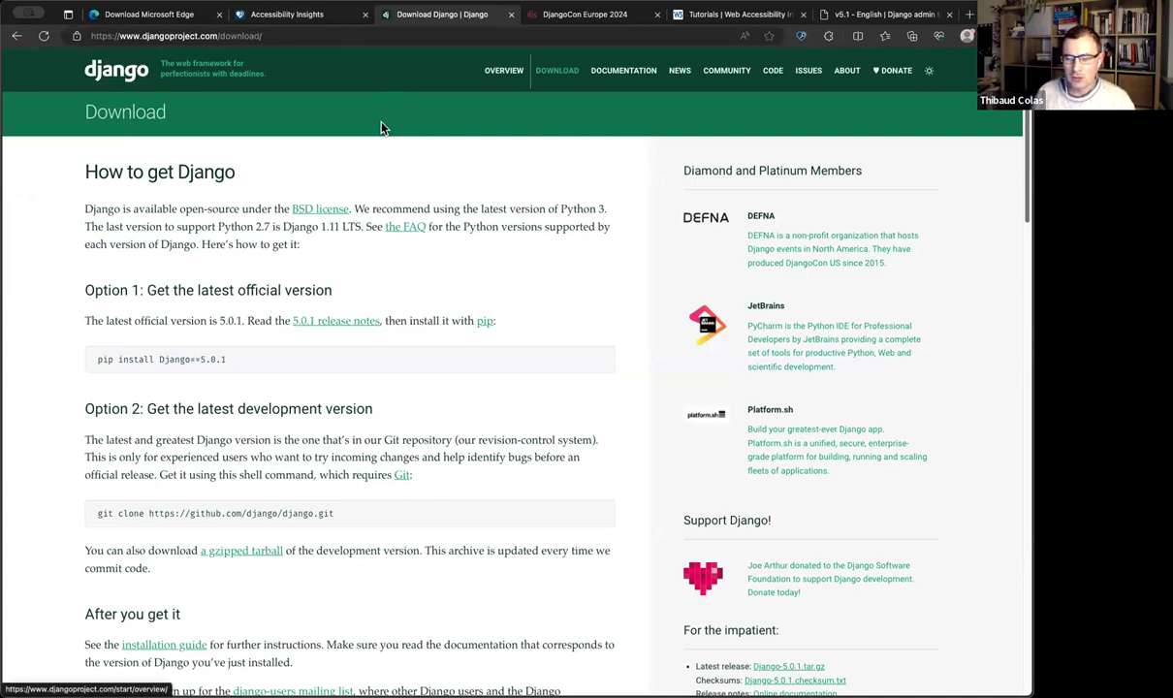
key("shift+Tab")
key("Tab")
key("shift+Tab")
key("Tab")
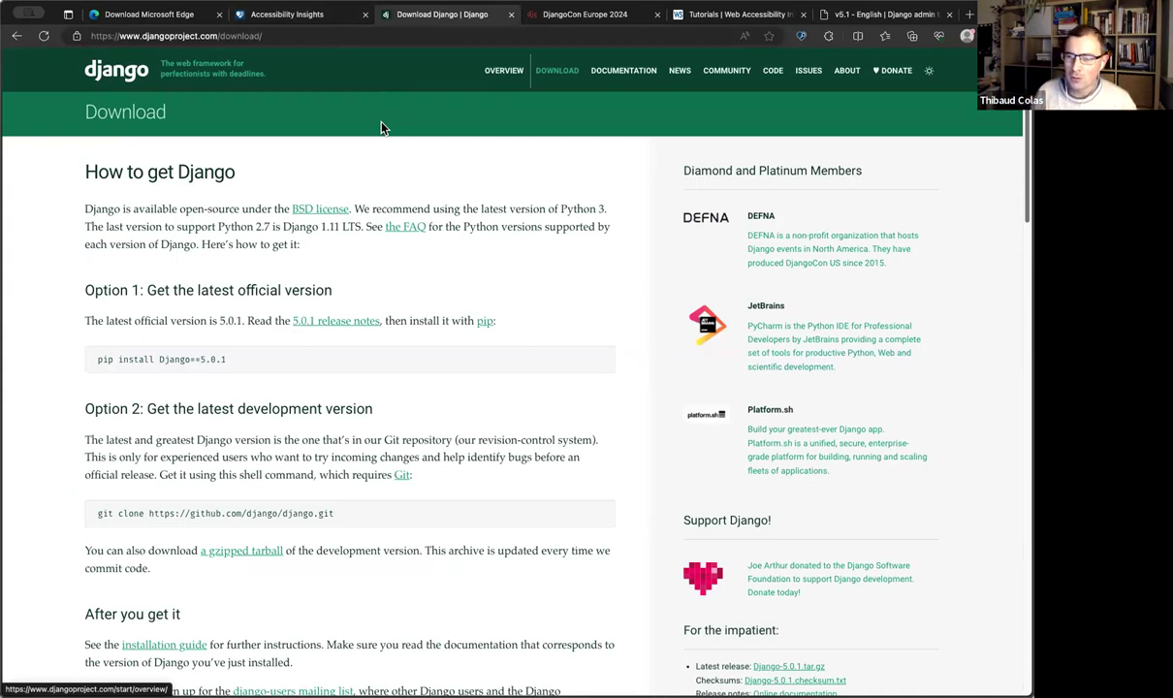
key("Tab")
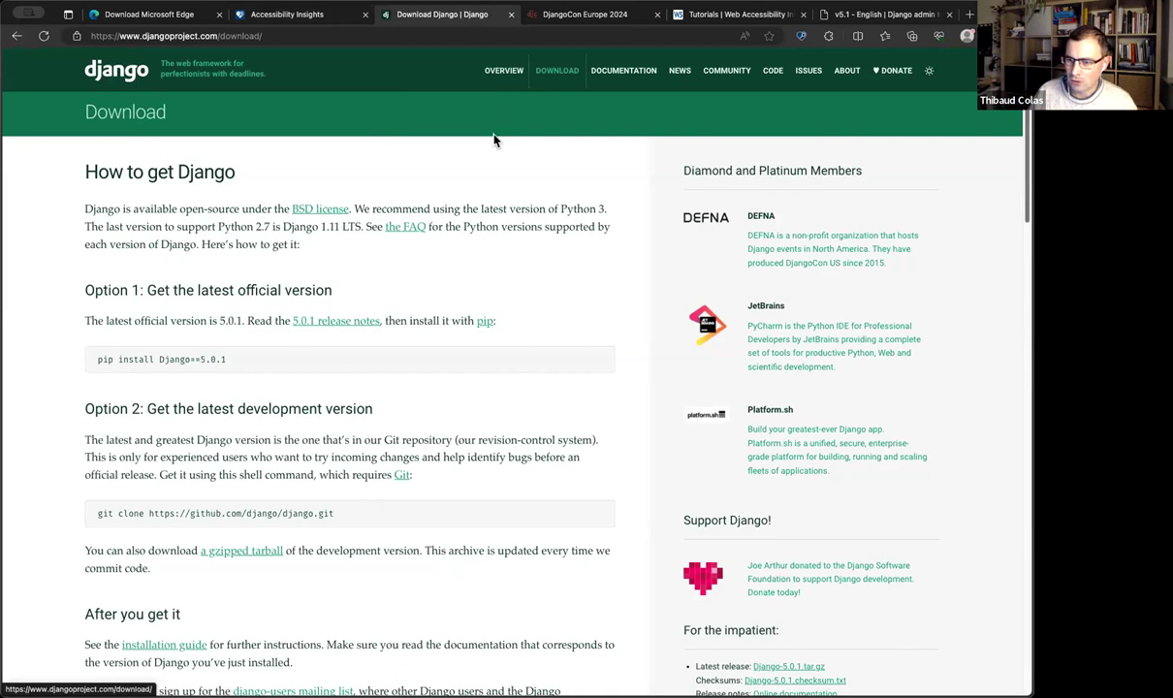
- Move keyboard focus through the header links from Documentation to the theme toggle to check each focus indicator
key("Tab")
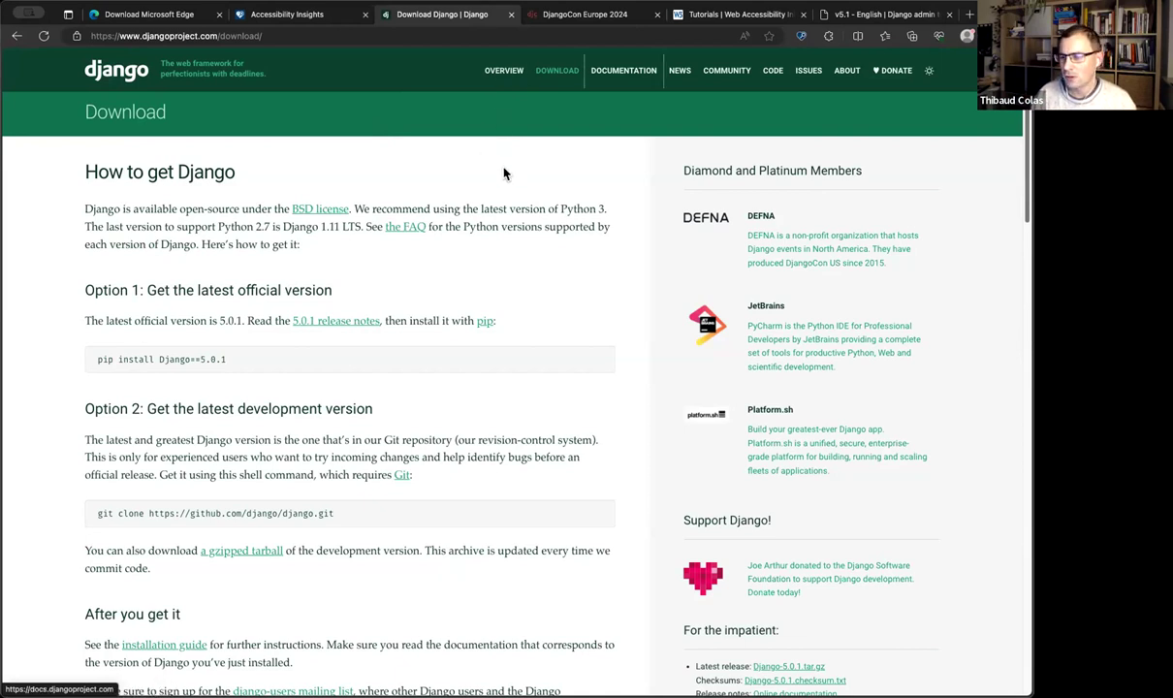
key("Tab")
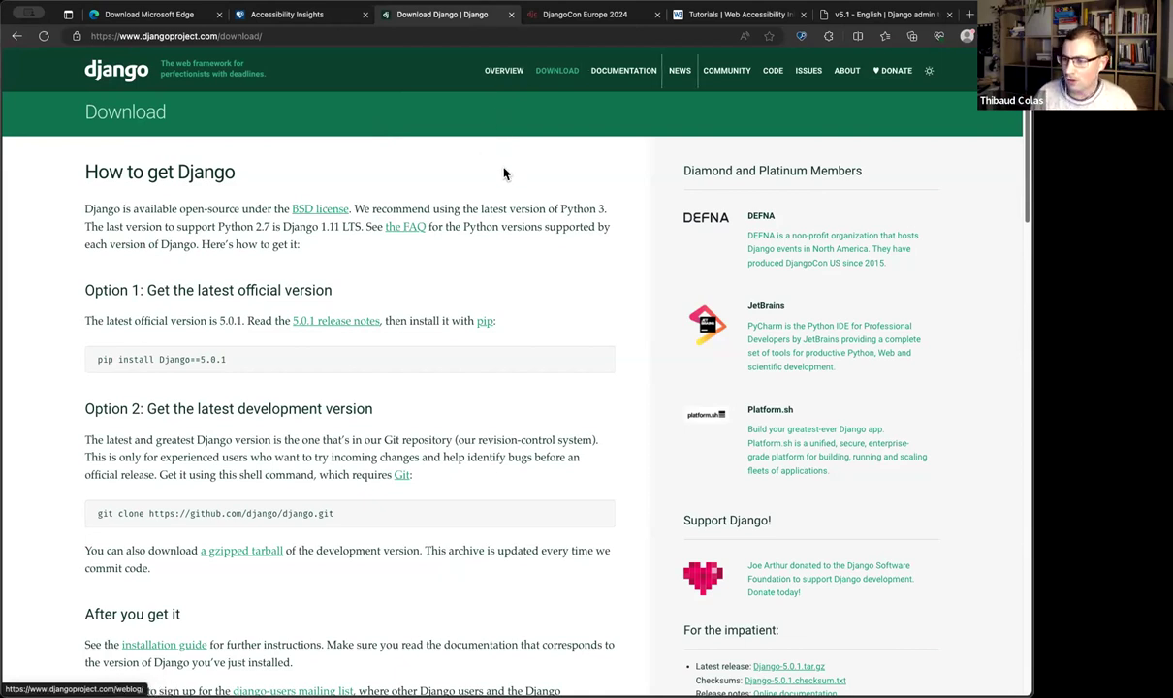
key("Tab")
key("Tab")
key("Tab")
key("Tab")
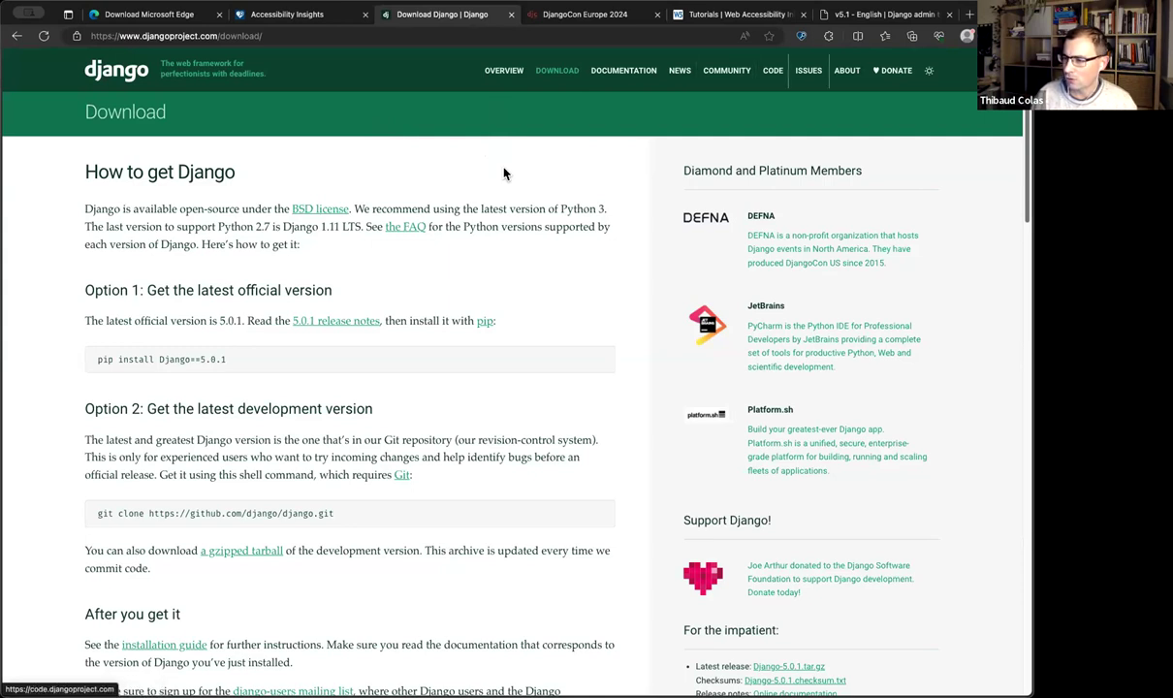
key("Tab")
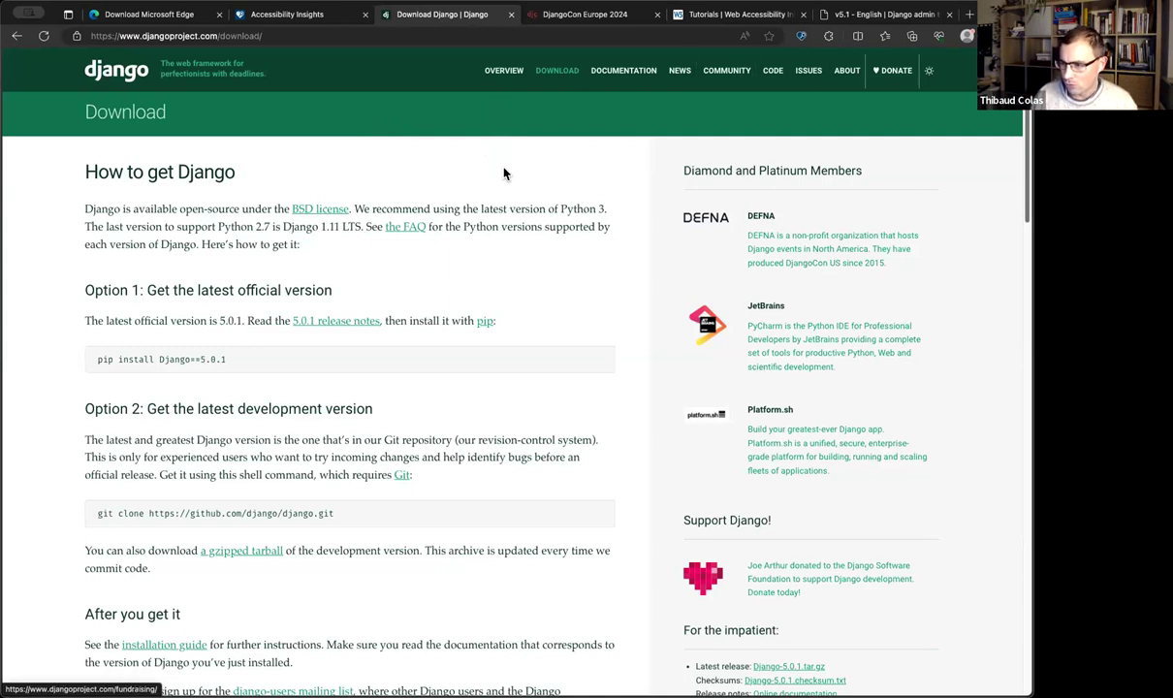
key("Tab")
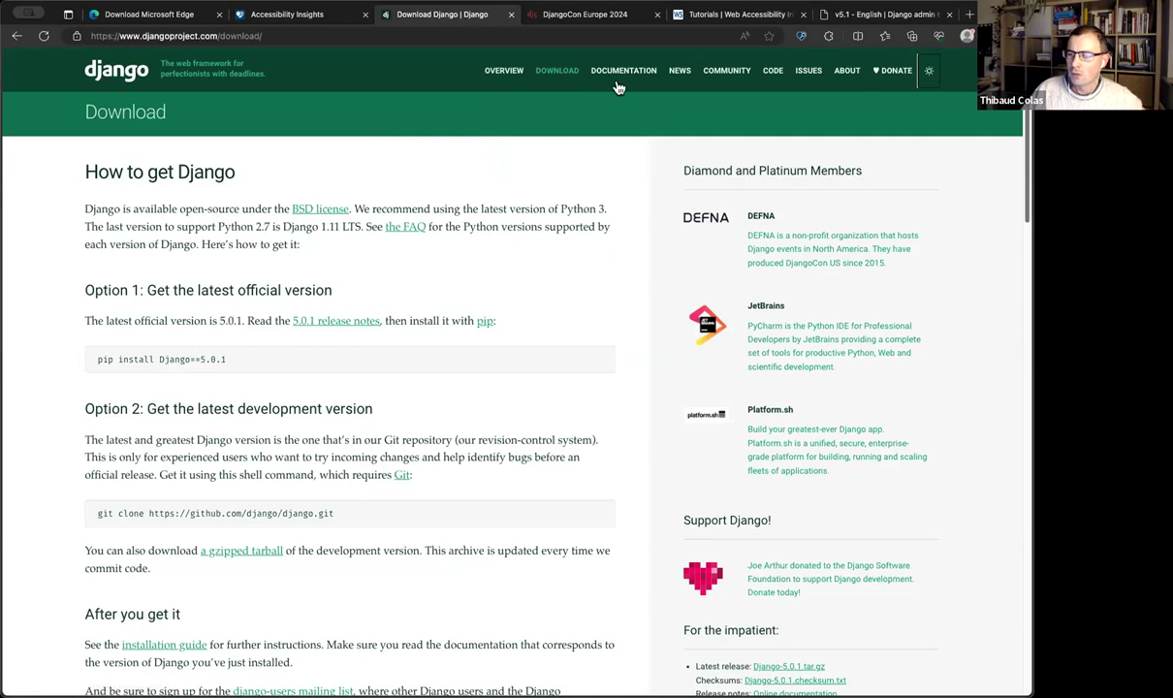
- Switch the Download page to the dark theme and move keyboard focus through the header links up to the theme toggle
left_click(928, 74)
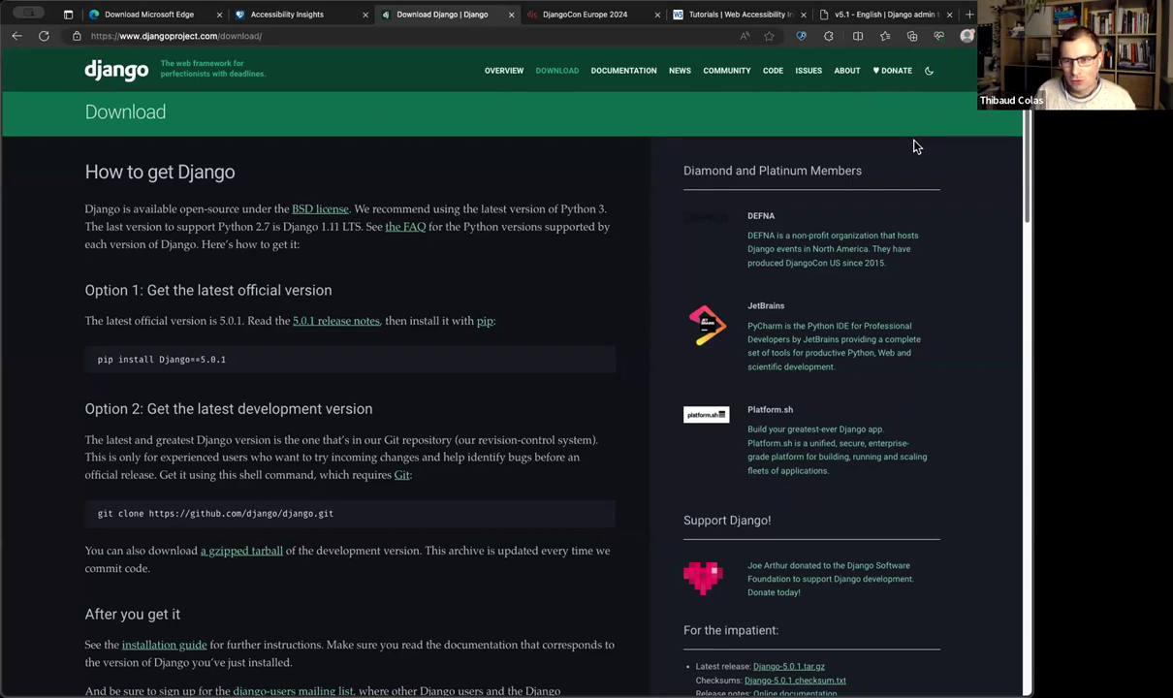
key("Tab")
key("Tab")
key("Tab")
key("Tab")
key("Tab")
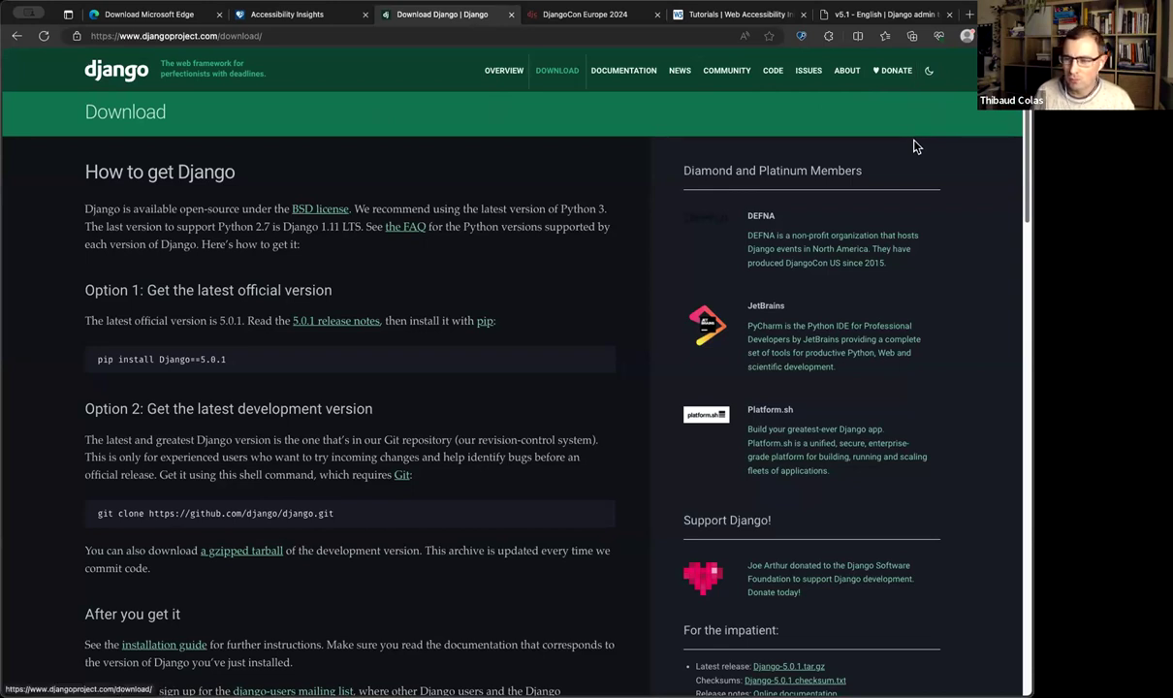
key("Tab")
key("Tab")
key("Tab")
key("Tab")
key("Tab")
key("Tab")
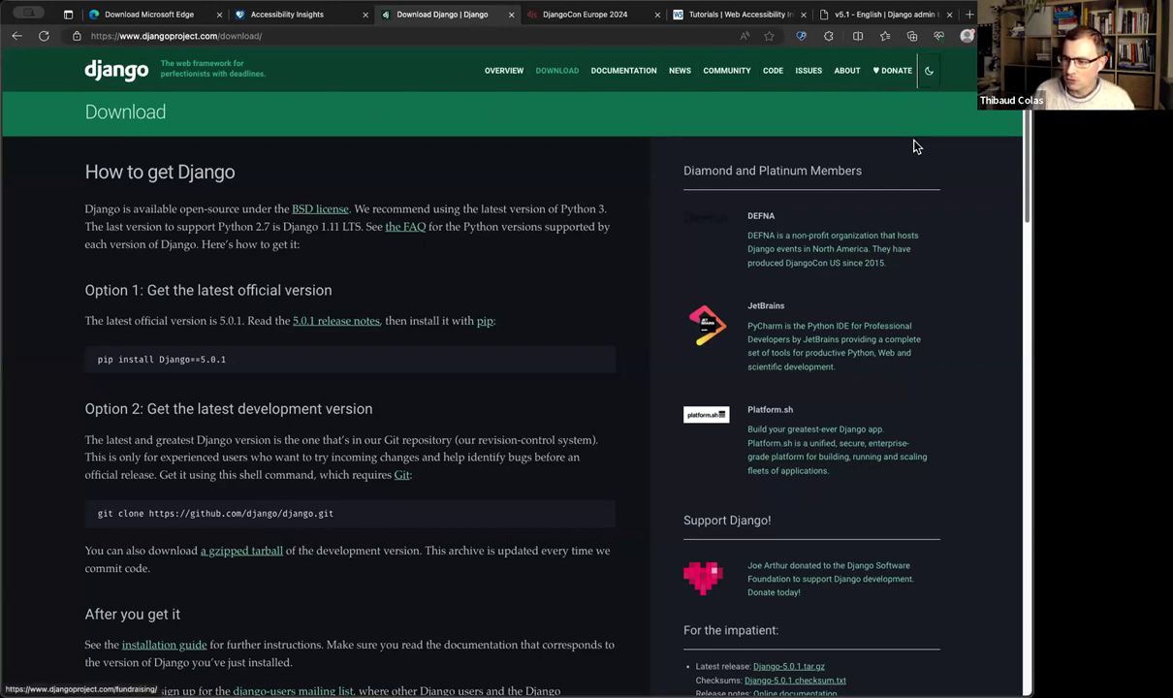
- Move keyboard focus into the page content up to the "a gzipped tarball" link to check the body links' focus outlines
key("Tab")
key("Tab")
key("Tab")
key("Tab")
key("Tab")
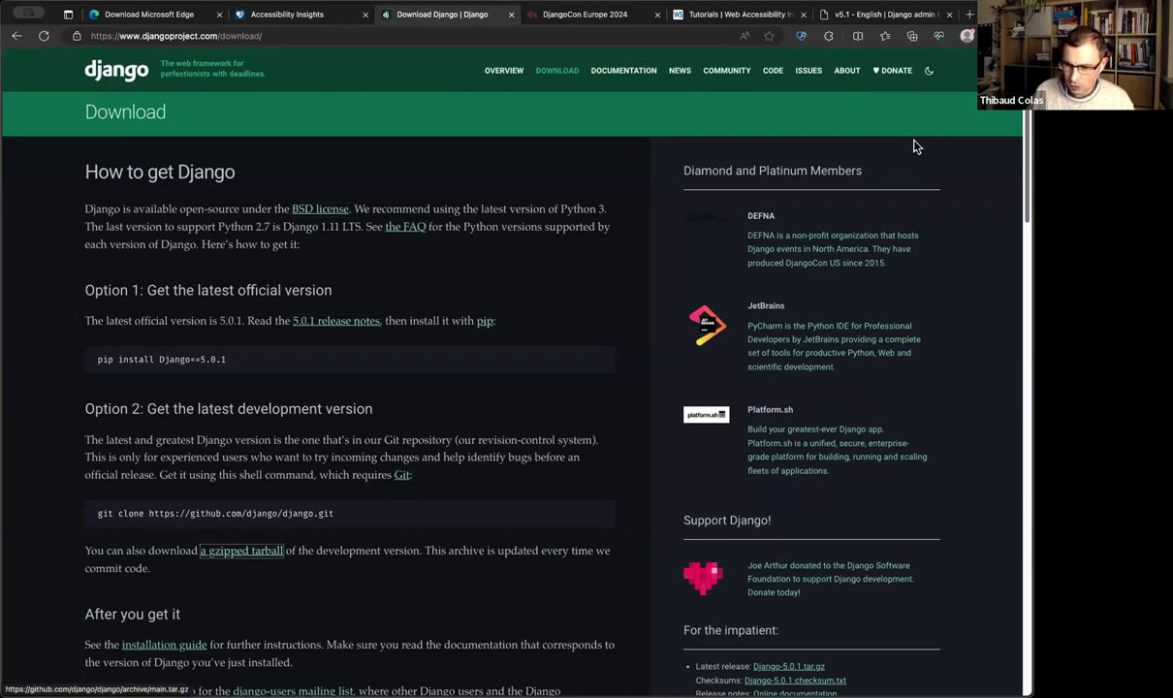
- Open the Django homepage and move keyboard focus through its header links up to the theme toggle
left_click(173, 87)
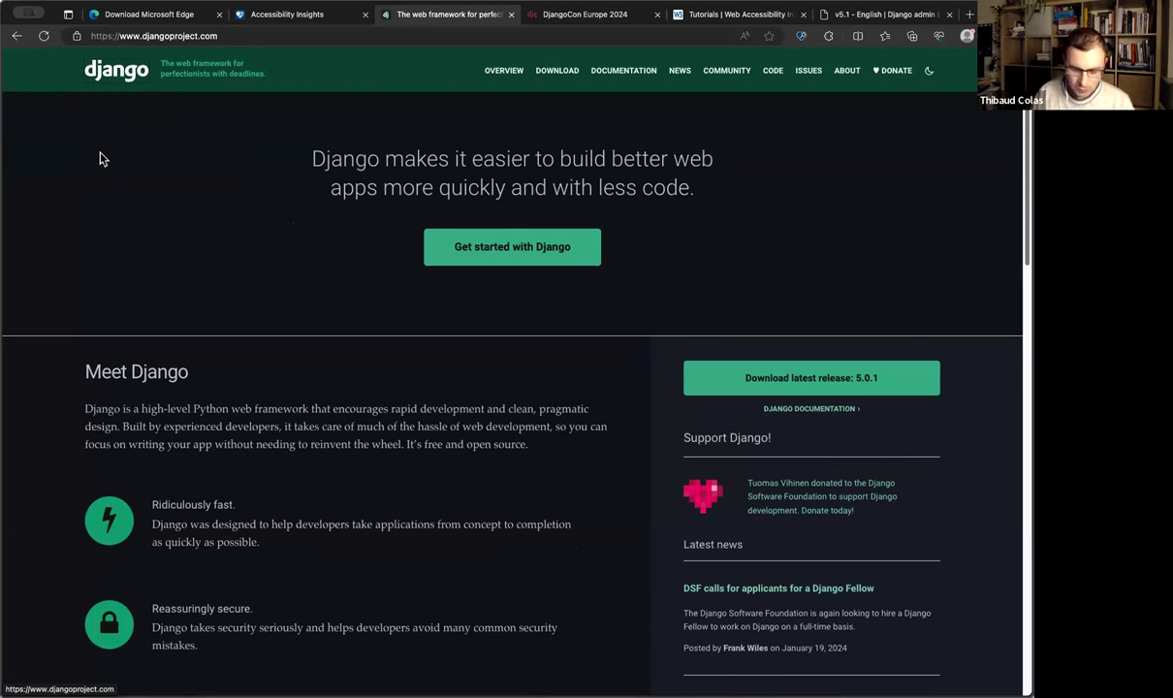
key("Tab")
key("Tab")
key("Tab")
key("Tab")
key("Tab")
key("Tab")
key("Tab")
key("Tab")
key("Tab")
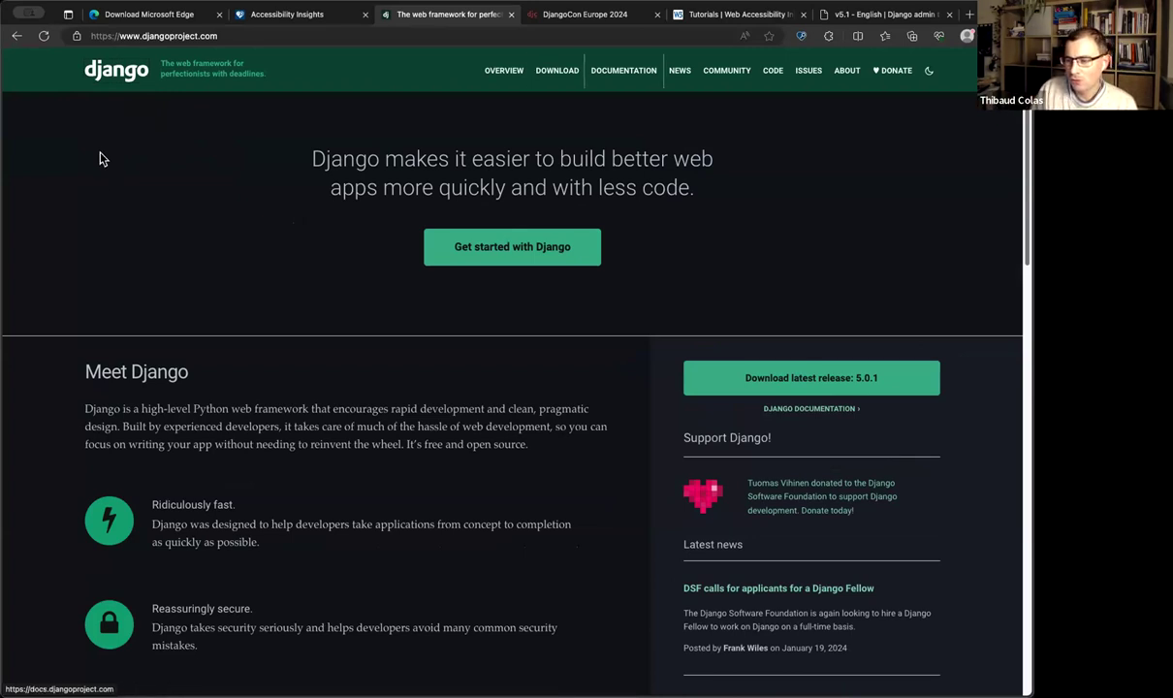
key("Tab")
key("Tab")
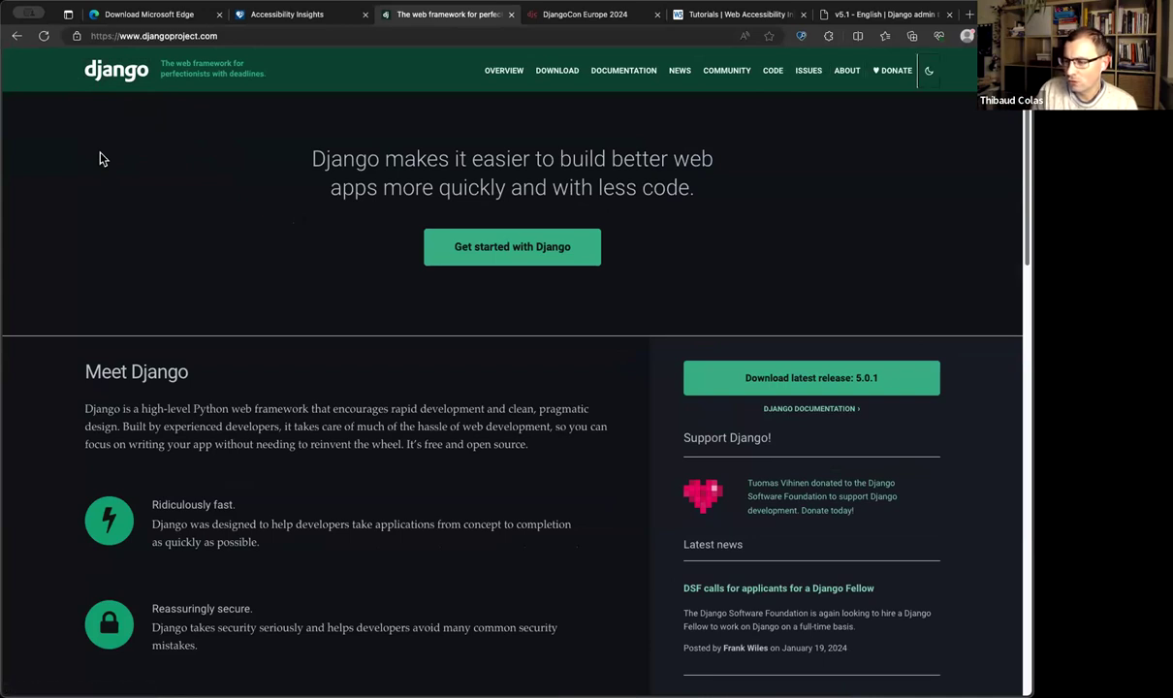
- Move keyboard focus through the Stay in the loop section, between the Using Django and Contributing to Django links, to check focus visibility
key("Tab")
key("Tab")
key("Tab")
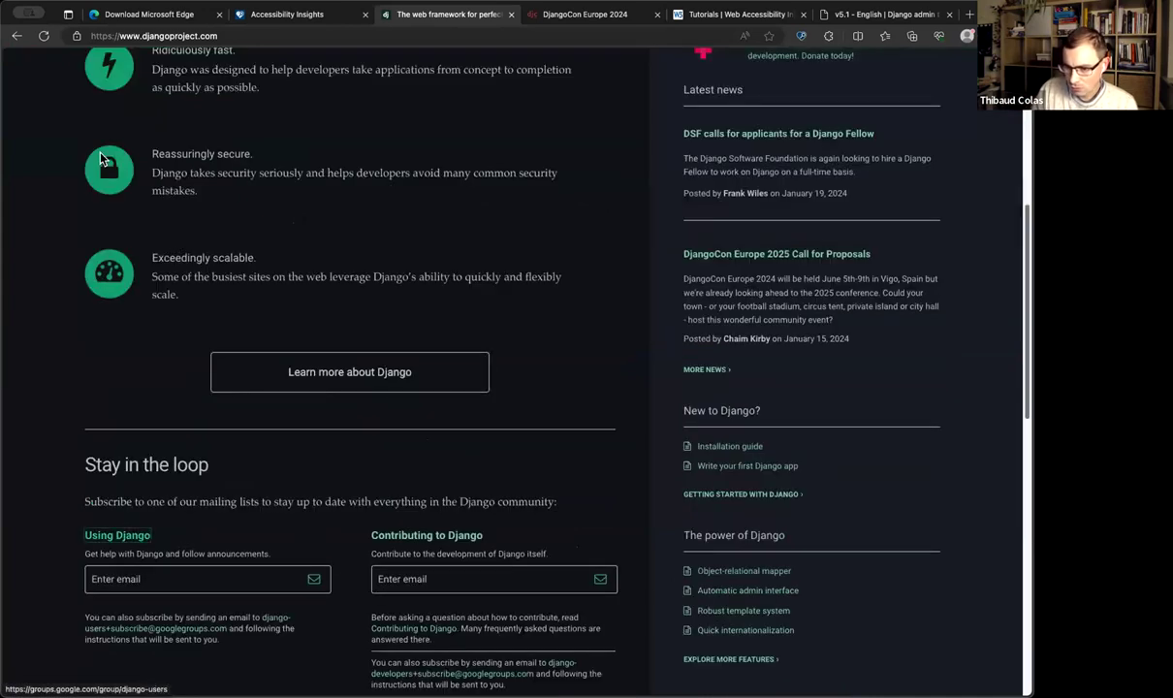
key("Tab")
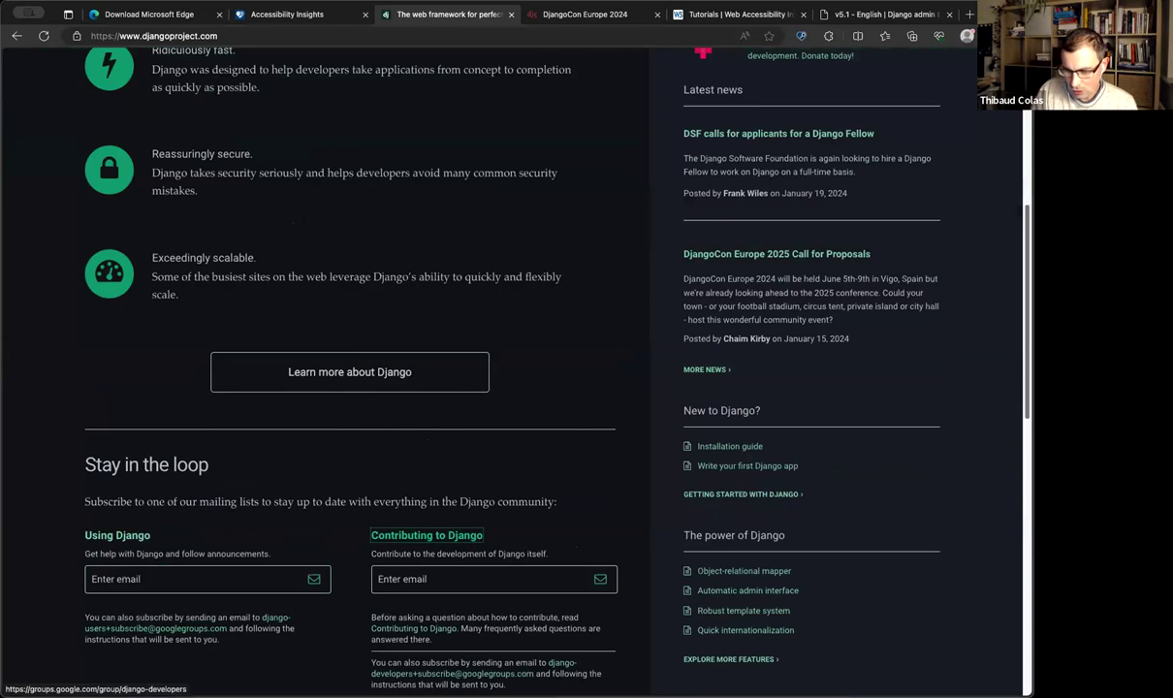
key("shift+Tab")
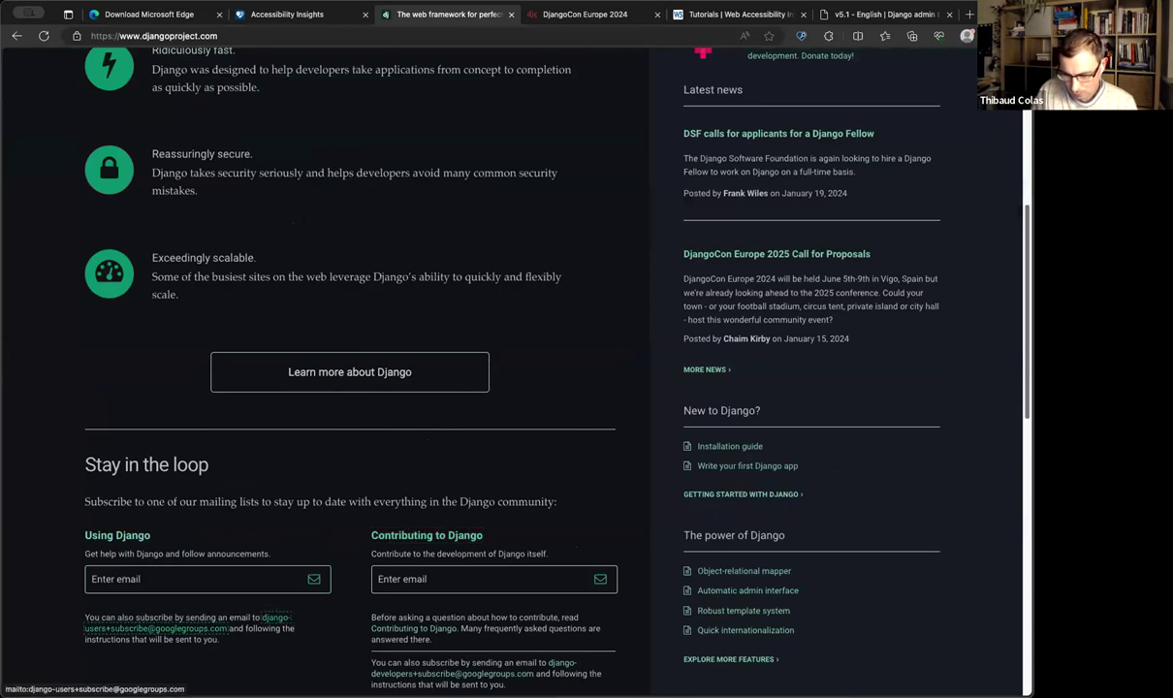
key("Tab")
key("Tab")
key("Tab")
key("Tab")
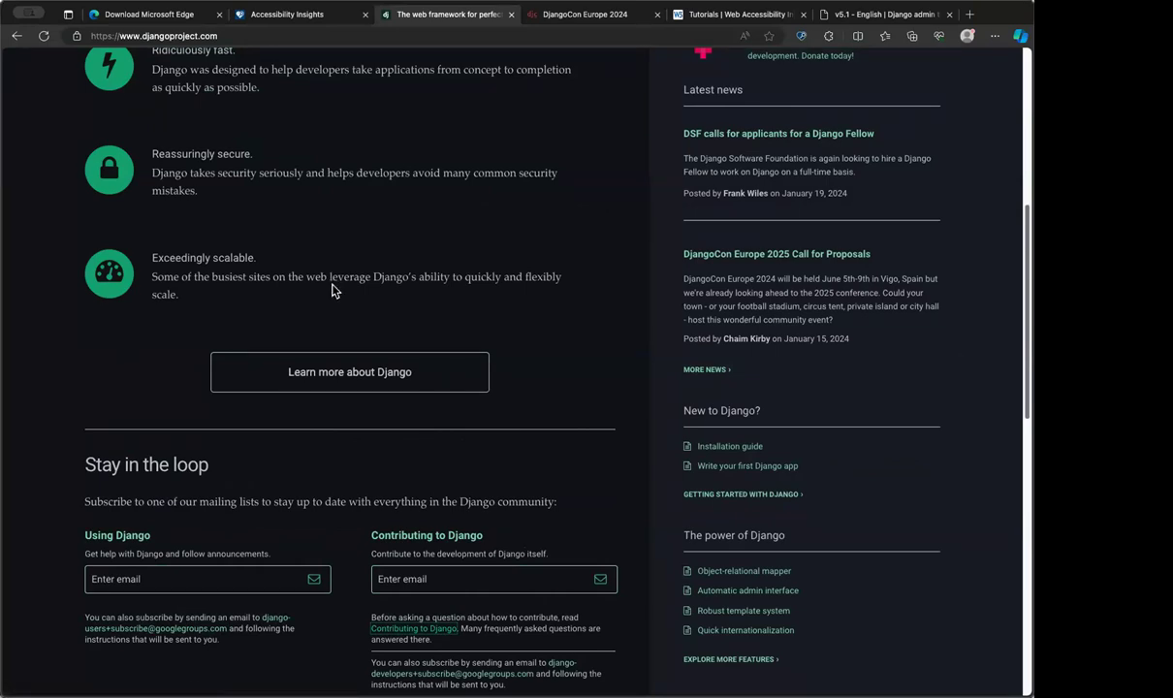
- Enter a sample email address in the Using Django mailing list form and submit it using only the keyboard
scroll(433, 301, "down", 7)
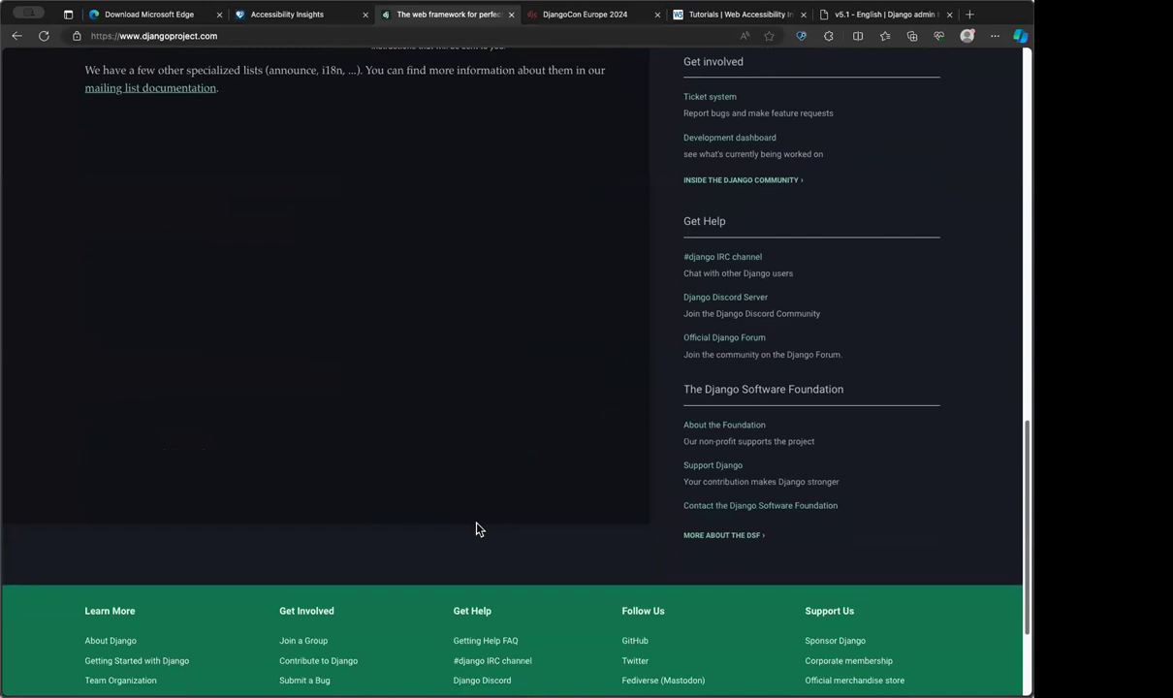
scroll(476, 529, "up", 6)
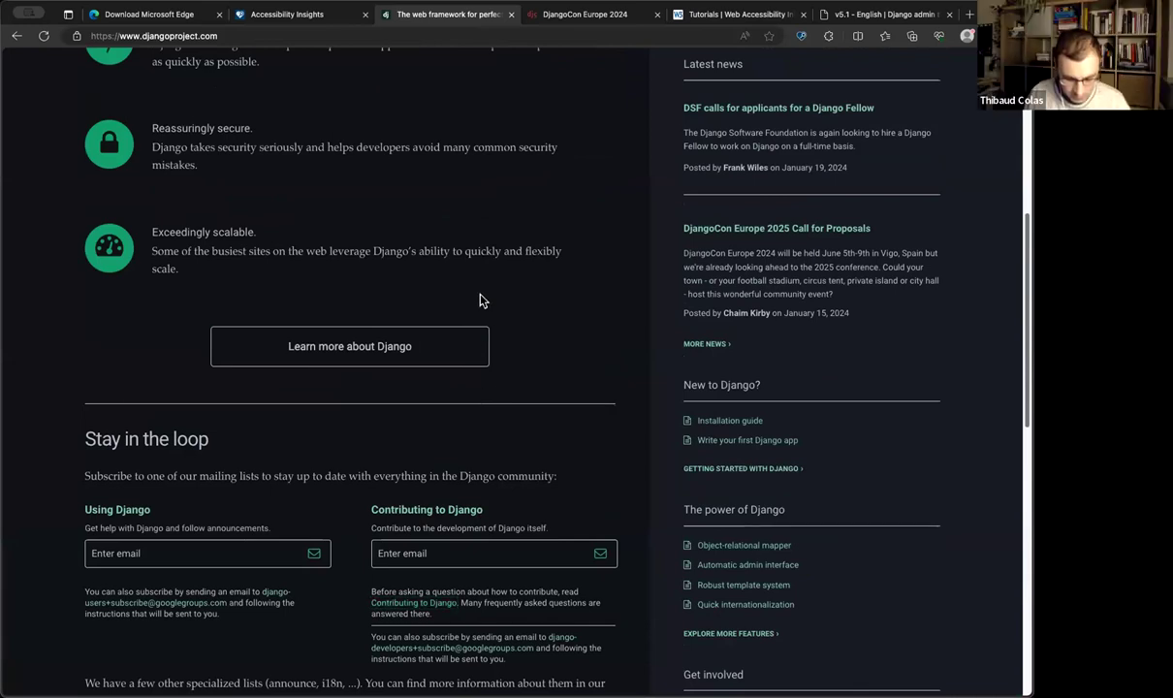
key("Tab")
key("Tab")
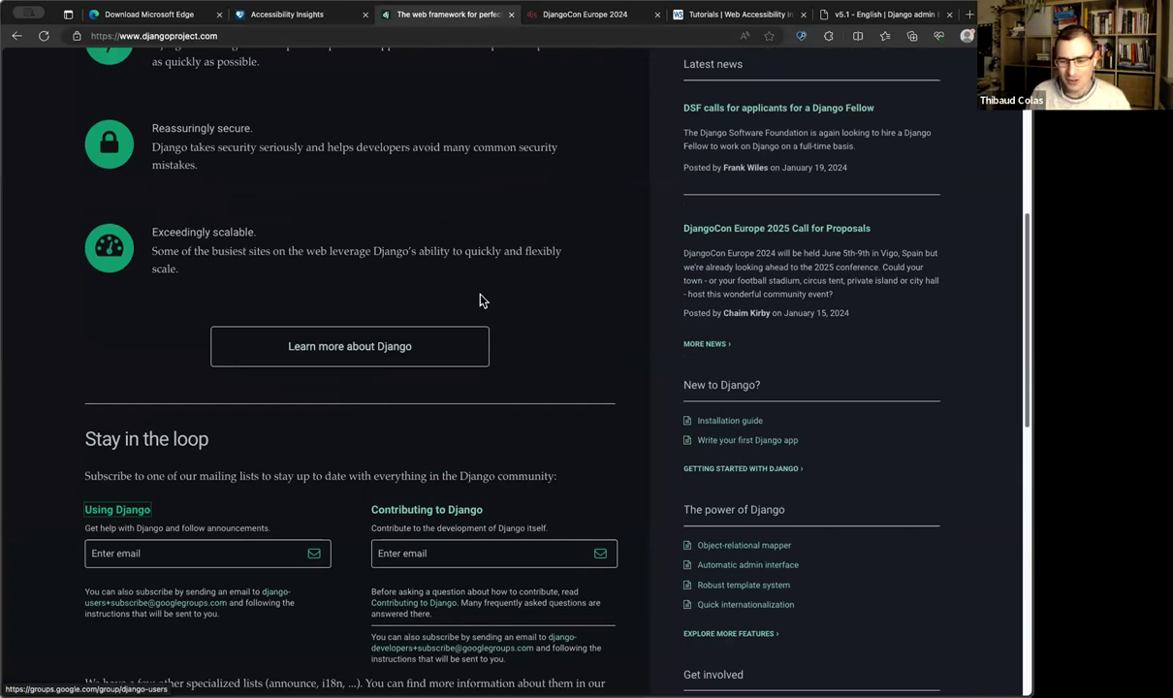
key("Tab")
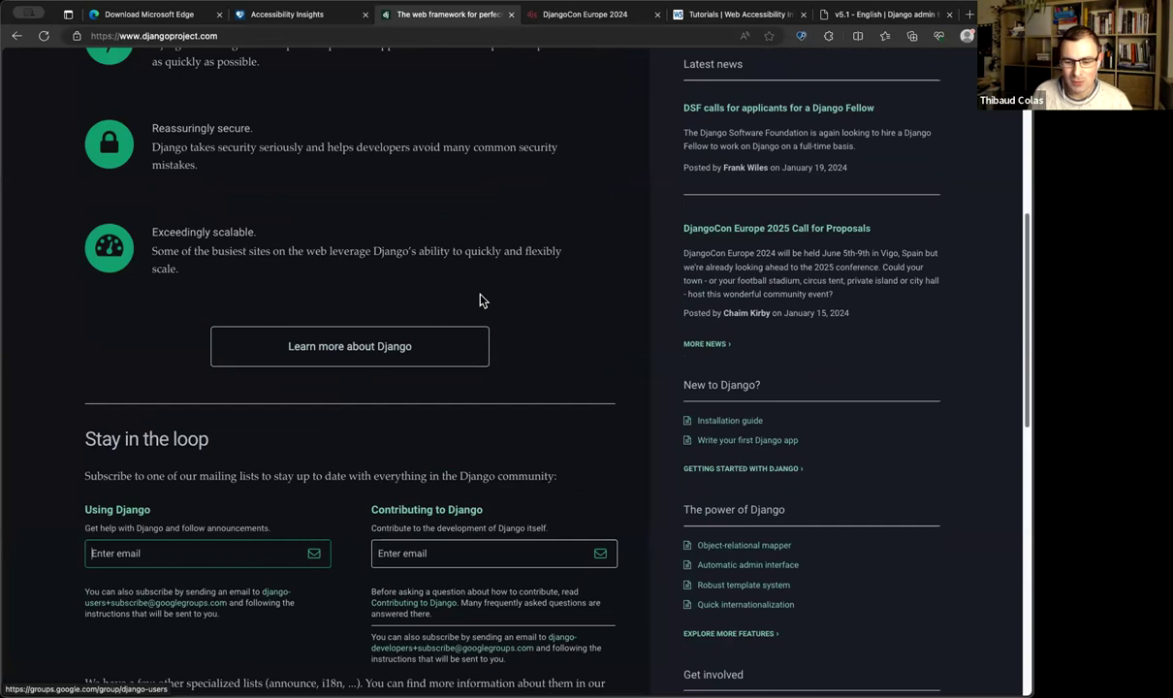
type("test@example.com")
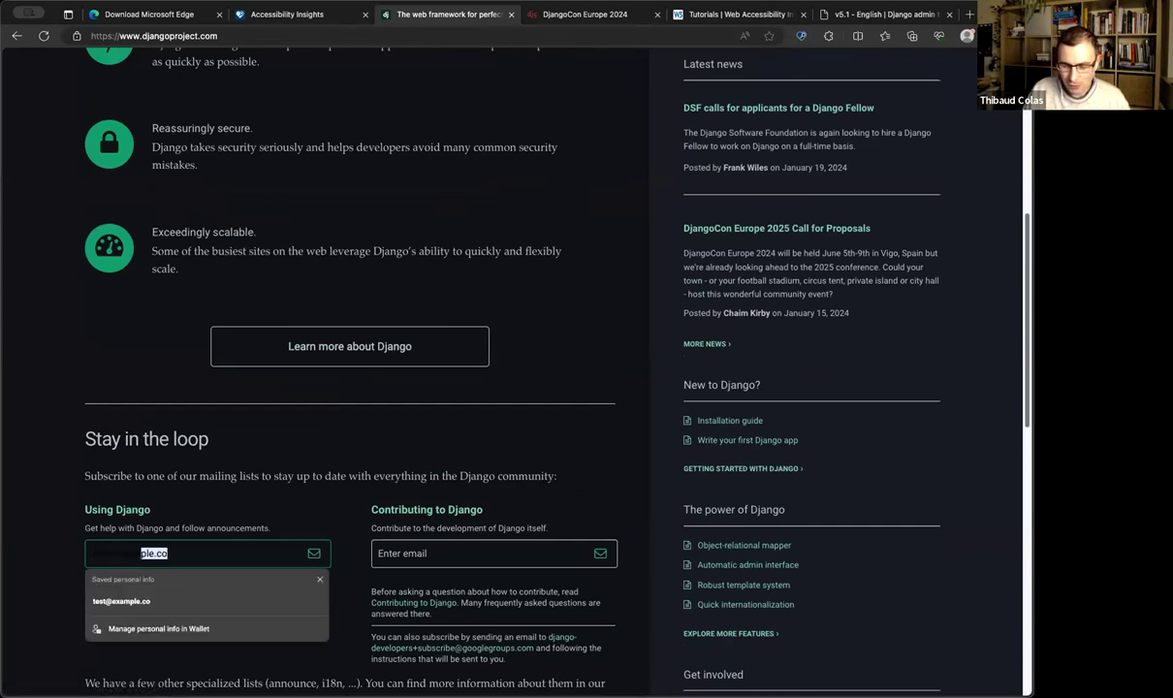
key("Tab")
key("Return")
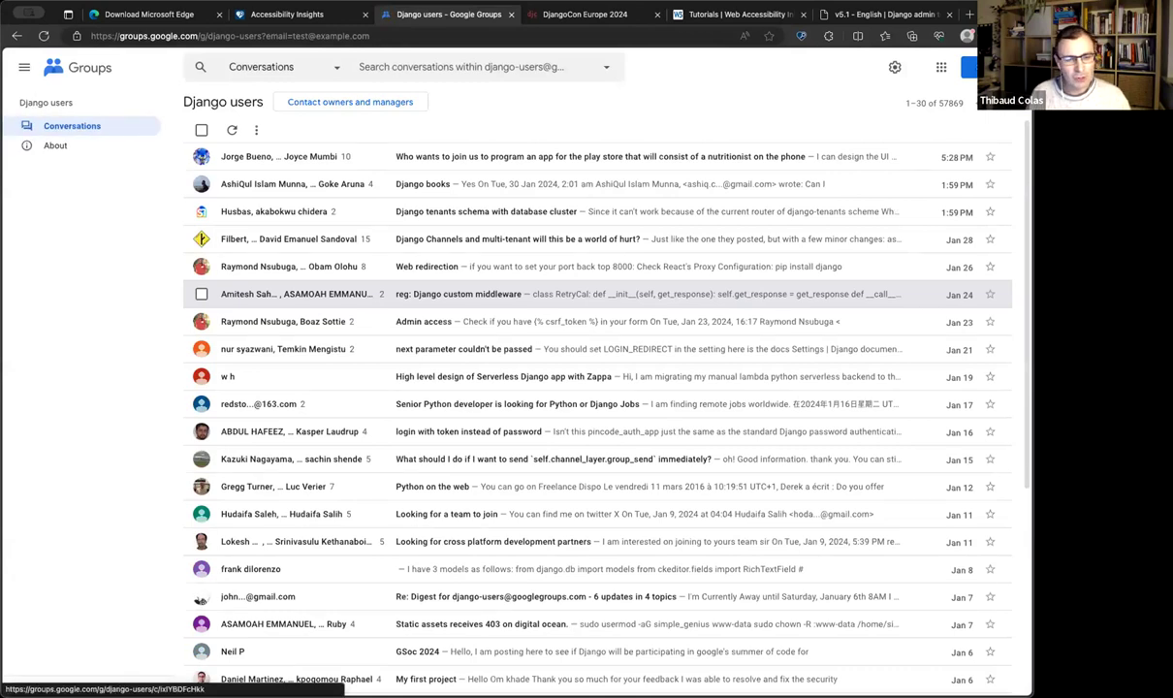
- Return to the Django homepage and move keyboard focus to the Using Django email field
left_click(16, 36)
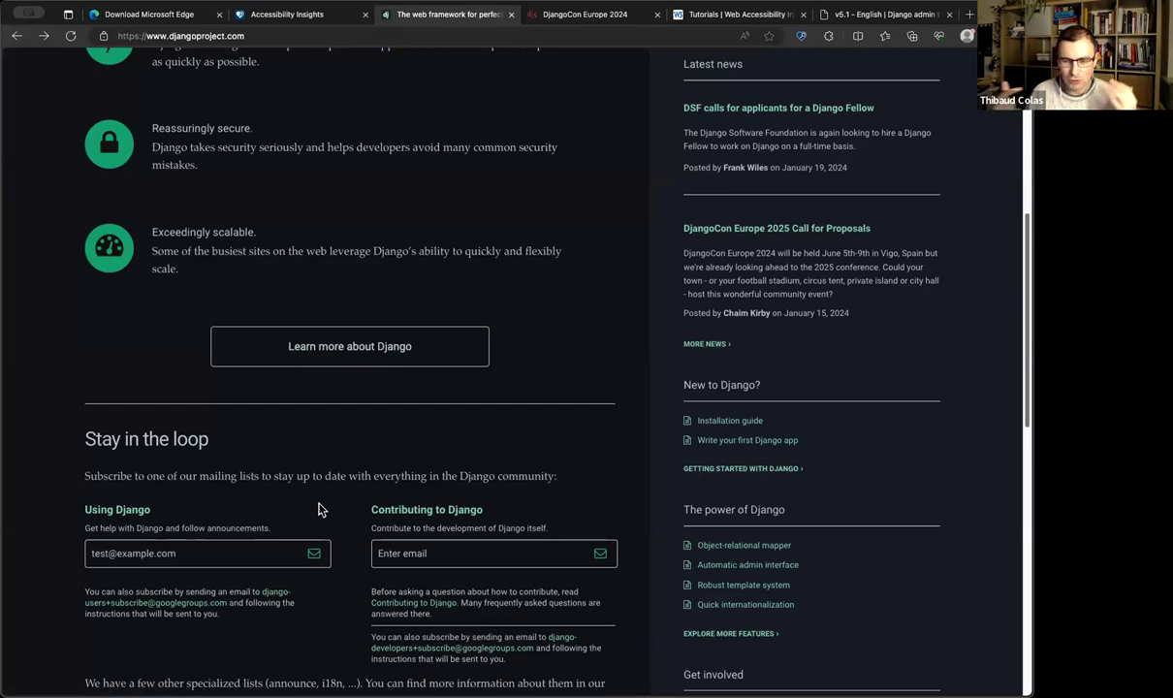
key("Tab")
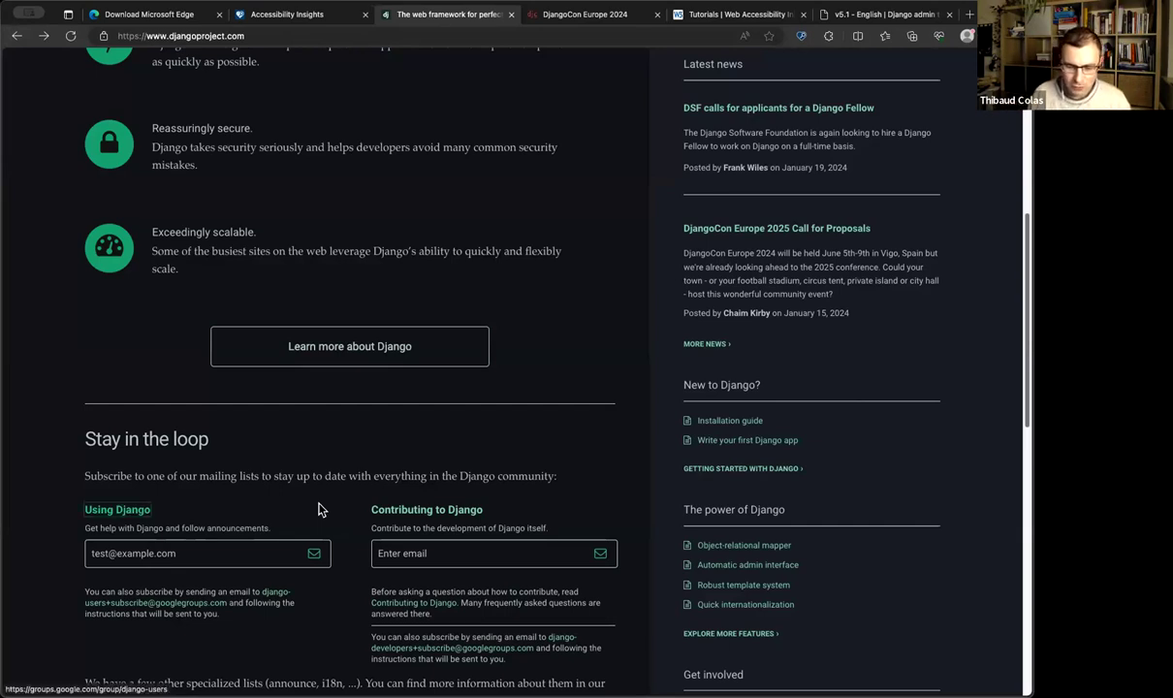
key("Tab")
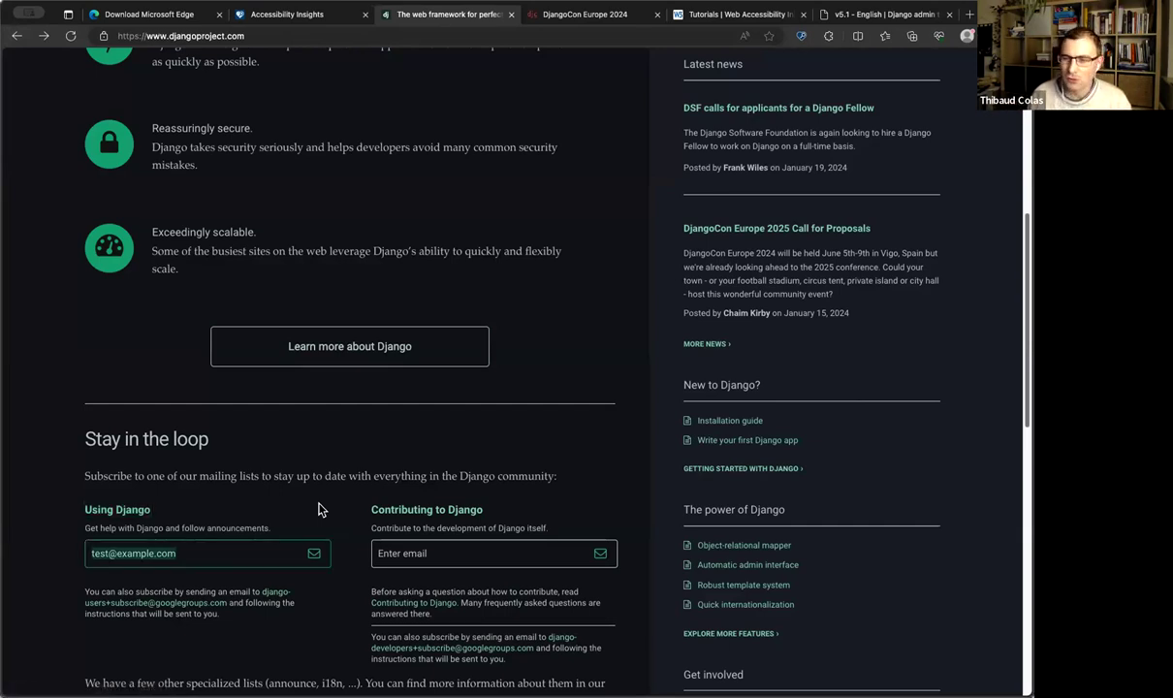
- Move keyboard focus backward from the Using Django email field to the Django logo in the header
key("shift+Tab")
key("shift+Tab")
key("shift+Tab")
key("shift+Tab")
key("shift+Tab")
key("shift+Tab")
key("shift+Tab")
key("shift+Tab")
key("shift+Tab")
key("shift+Tab")
key("shift+Tab")
key("shift+Tab")
key("shift+Tab")
key("shift+Tab")
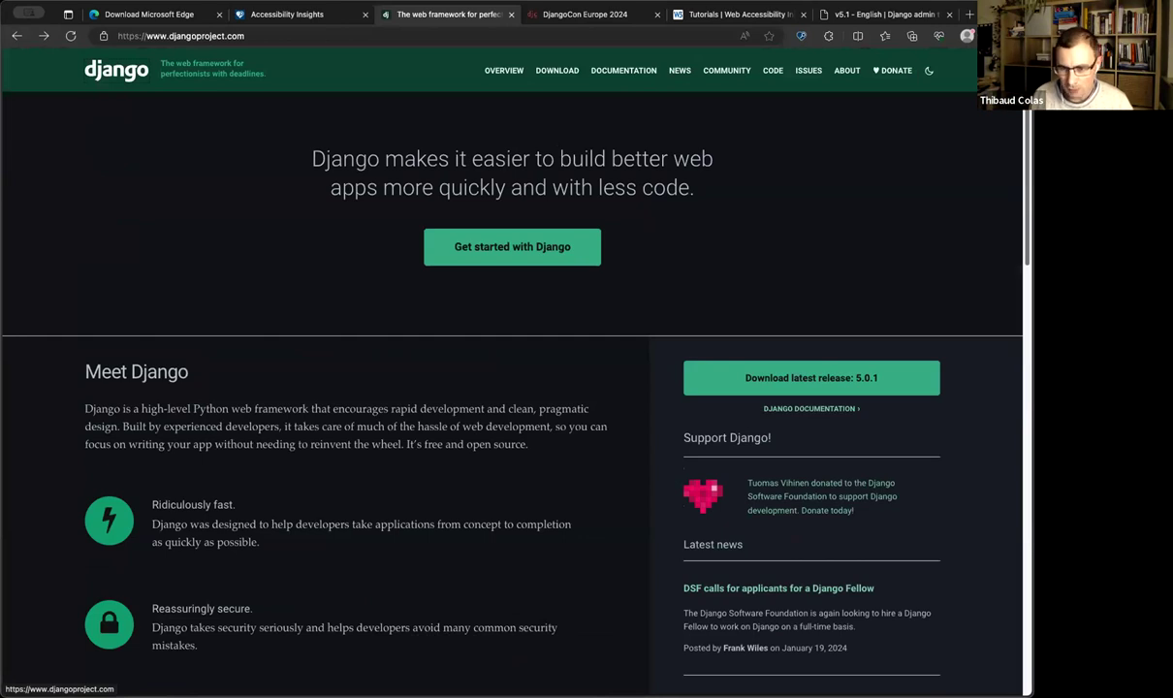
- Move keyboard focus forward from the Django logo to the Community link in the header
key("Tab")
key("Tab")
key("Tab")
key("Tab")
key("Tab")
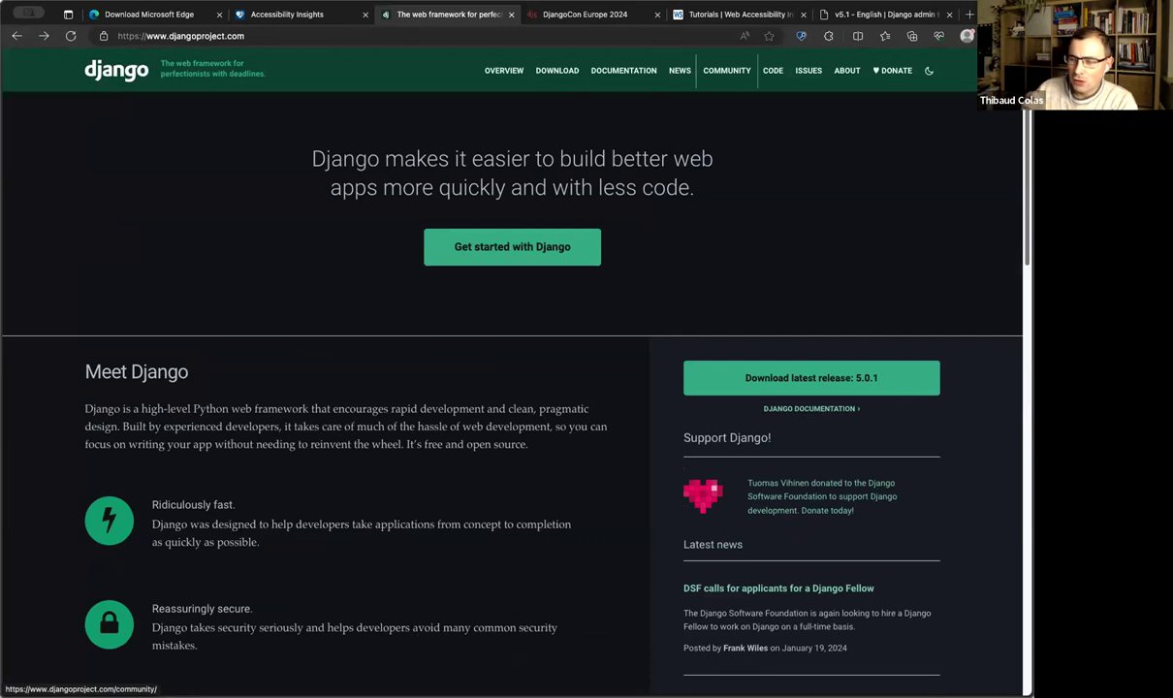
- View the v5.1 - English page, and return to the Django homepage with keyboard focus on the Documentation link
left_click(879, 16)
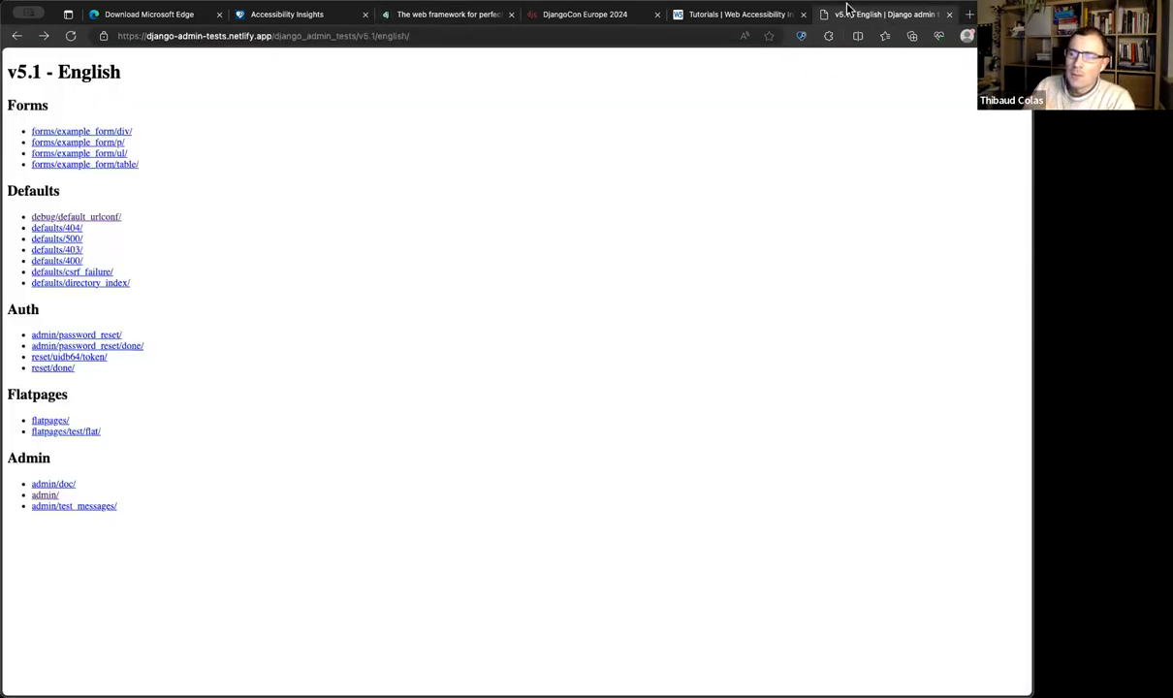
left_click(446, 13)
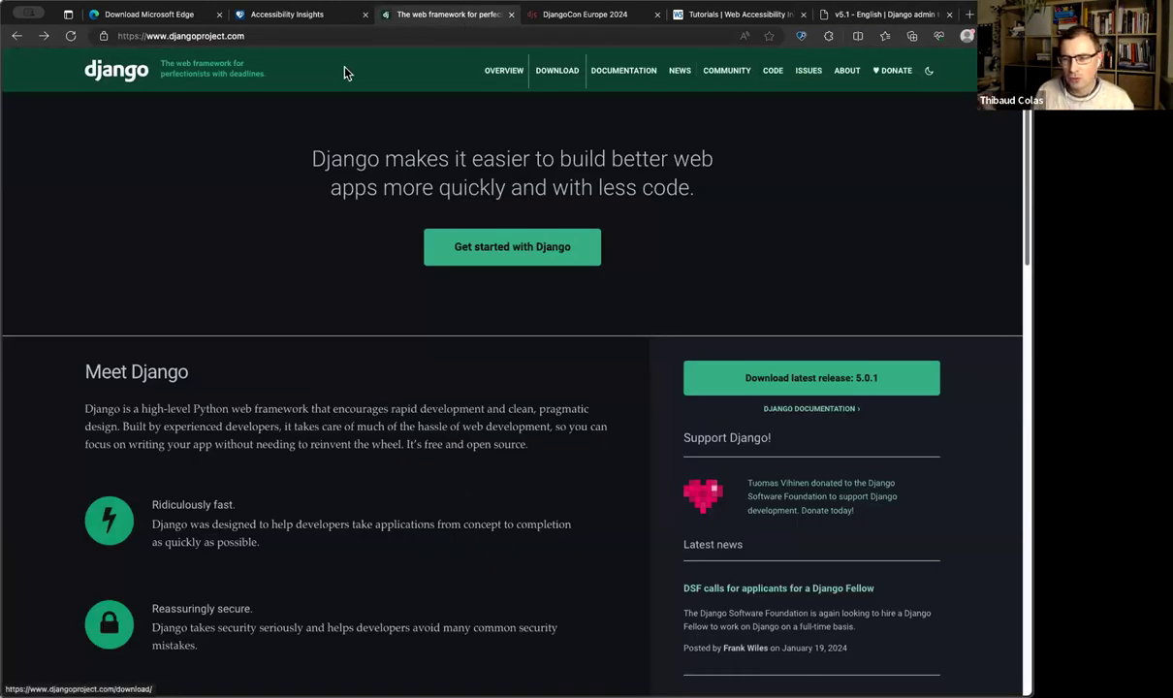
key("Tab")
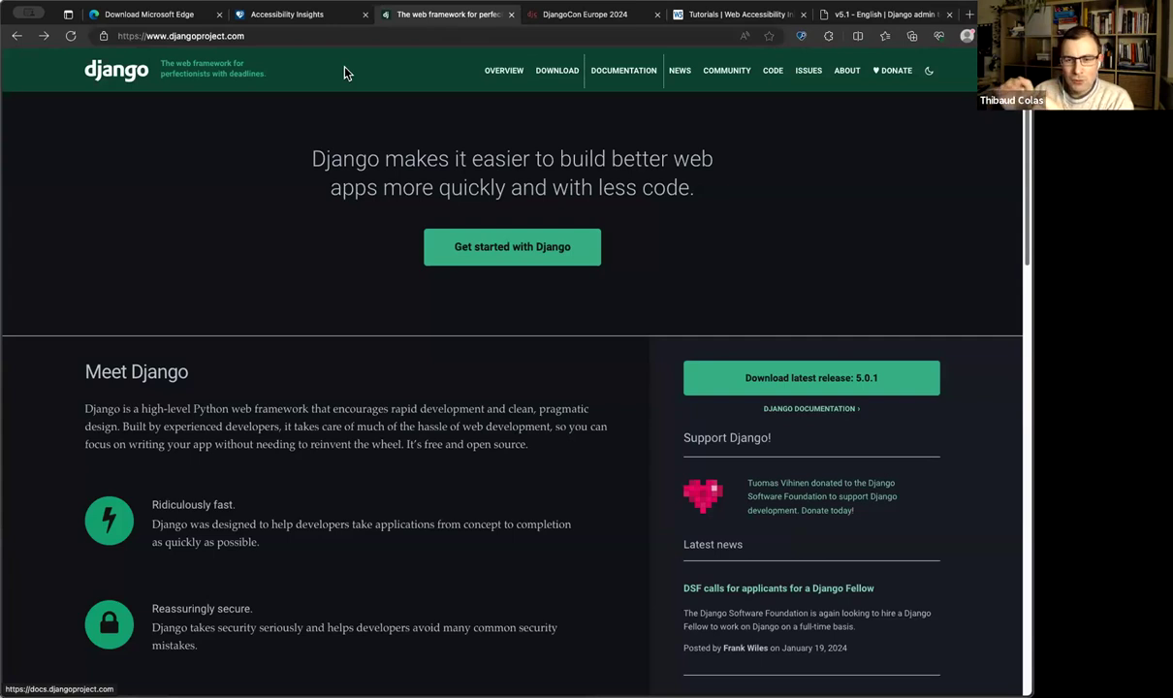
- Turn on the Tab stops check in Accessibility Insights for Web and trace the focus path across the homepage header to the theme toggle
left_click(801, 36)
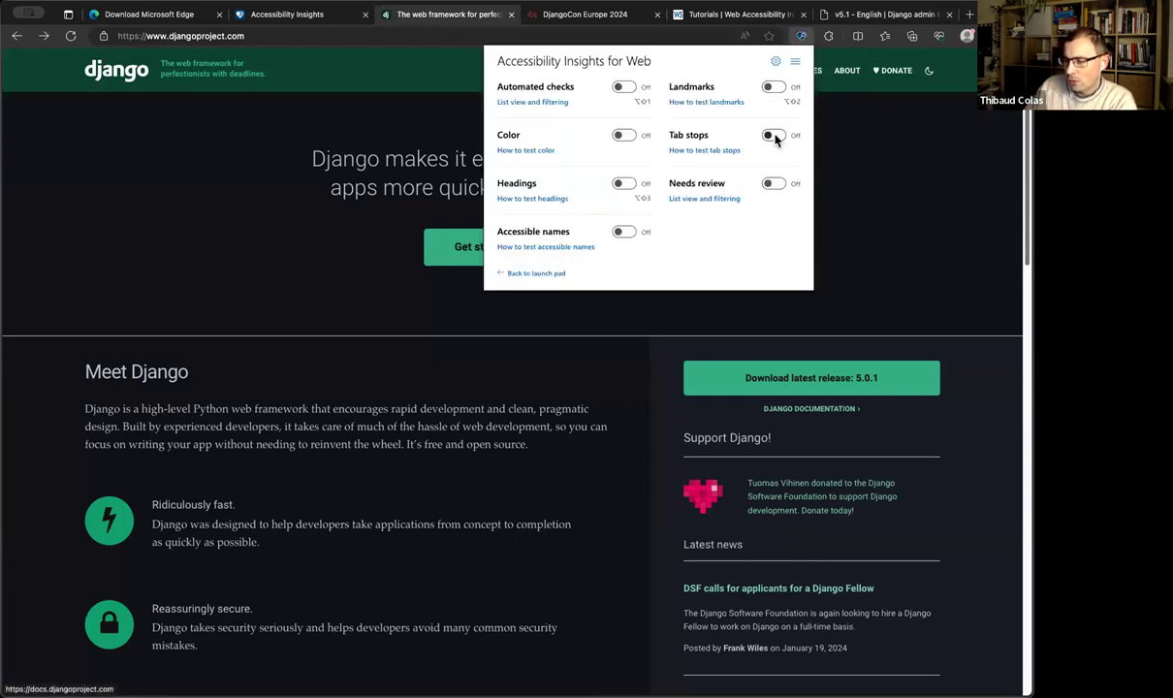
key("Tab")
key("Tab")
key("Tab")
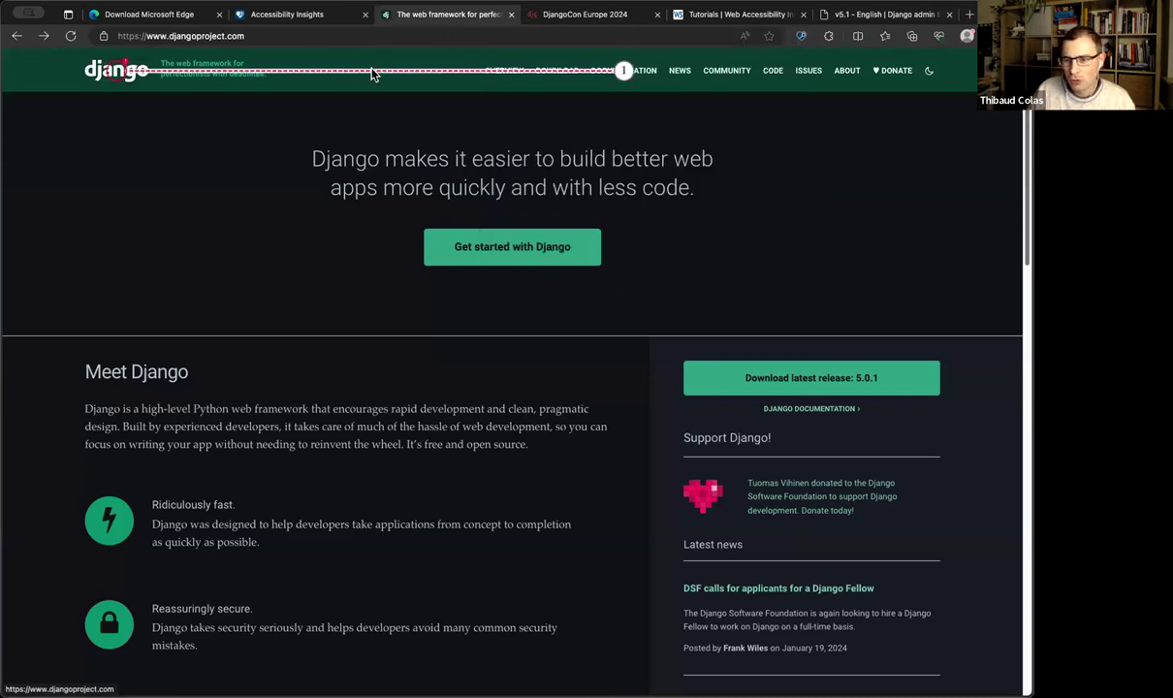
key("Tab")
key("Tab")
key("Tab")
key("Tab")
key("Tab")
key("Tab")
key("Tab")
key("Tab")
key("Tab")
key("Tab")
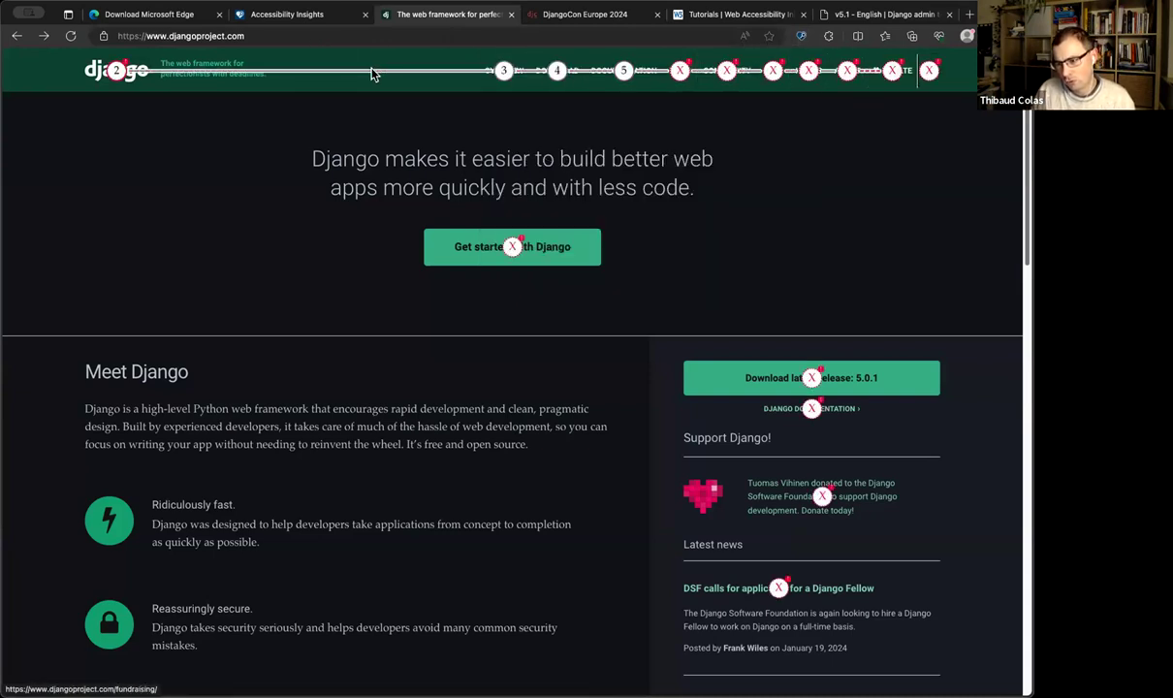
- Trace the tab stops from the header through Learn more about Django to the email subscription link under Using Django
key("Tab")
key("Tab")
key("Tab")
key("Tab")
key("Tab")
key("Tab")
key("Tab")
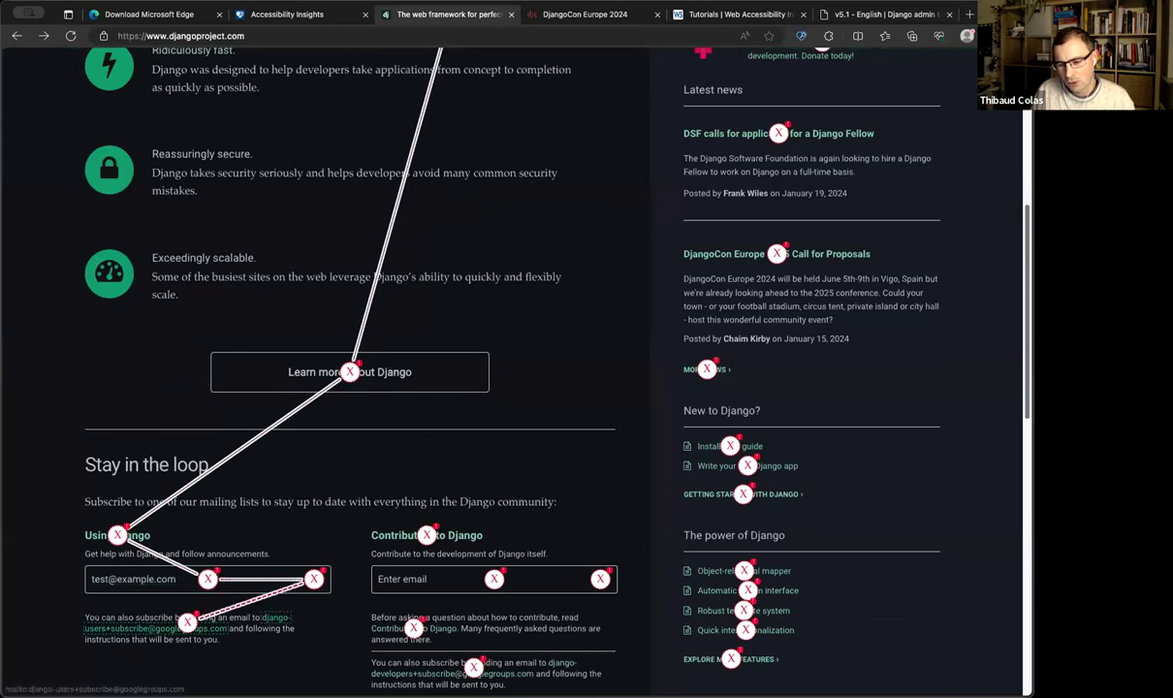
- Trace the tab stops through the Contributing to Django form and links to the mailing list documentation link
key("Tab")
key("Tab")
key("Tab")
key("Tab")
key("Tab")
key("Tab")
key("Tab")
key("Tab")
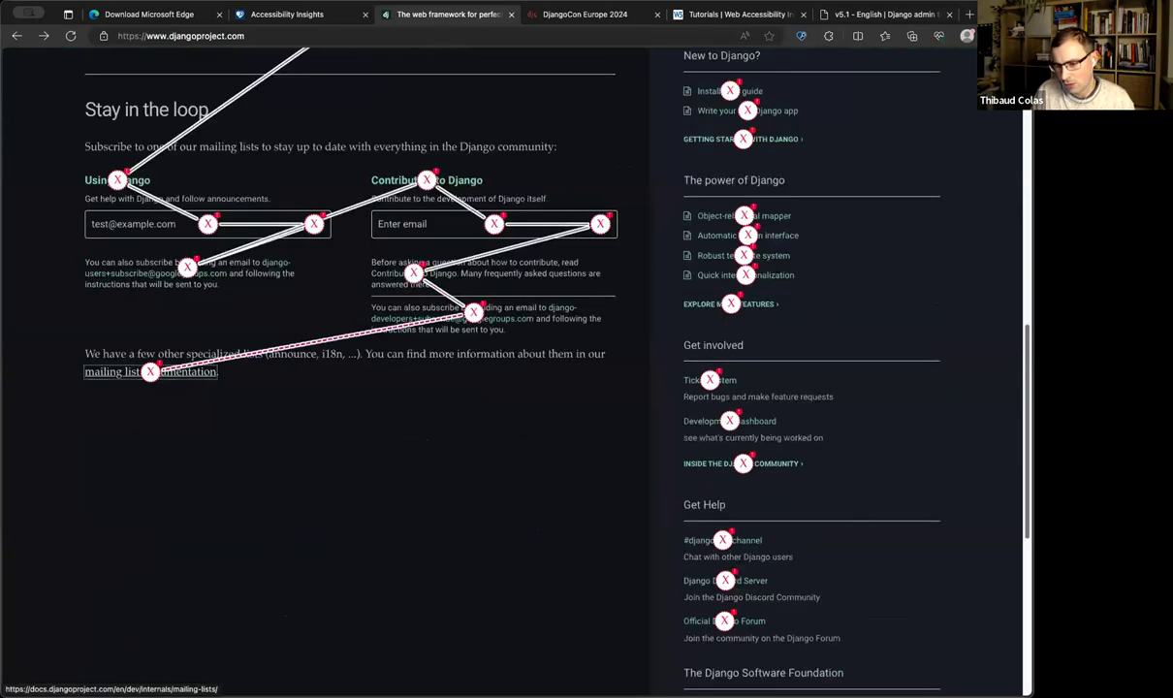
- Switch to the DjangoCon Europe 2024 homepage, browse to Latest News and open the CFP announcement in a new browser tab
scroll(812, 371, "up", 10)
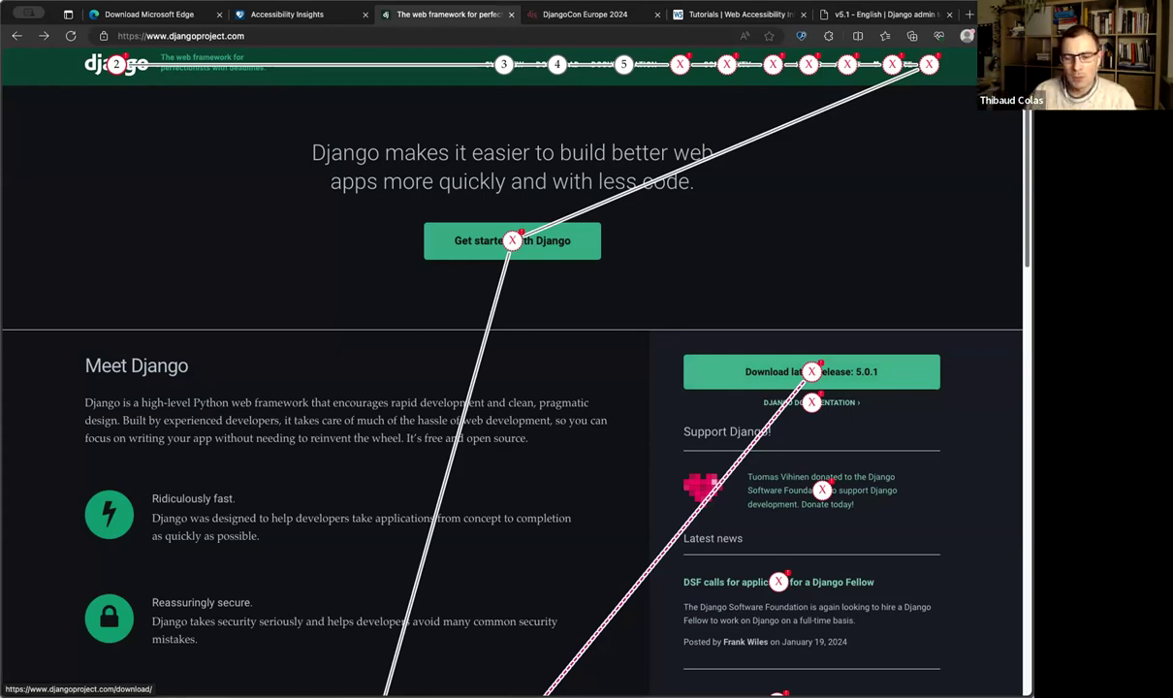
left_click(540, 21)
scroll(491, 225, "down", 20)
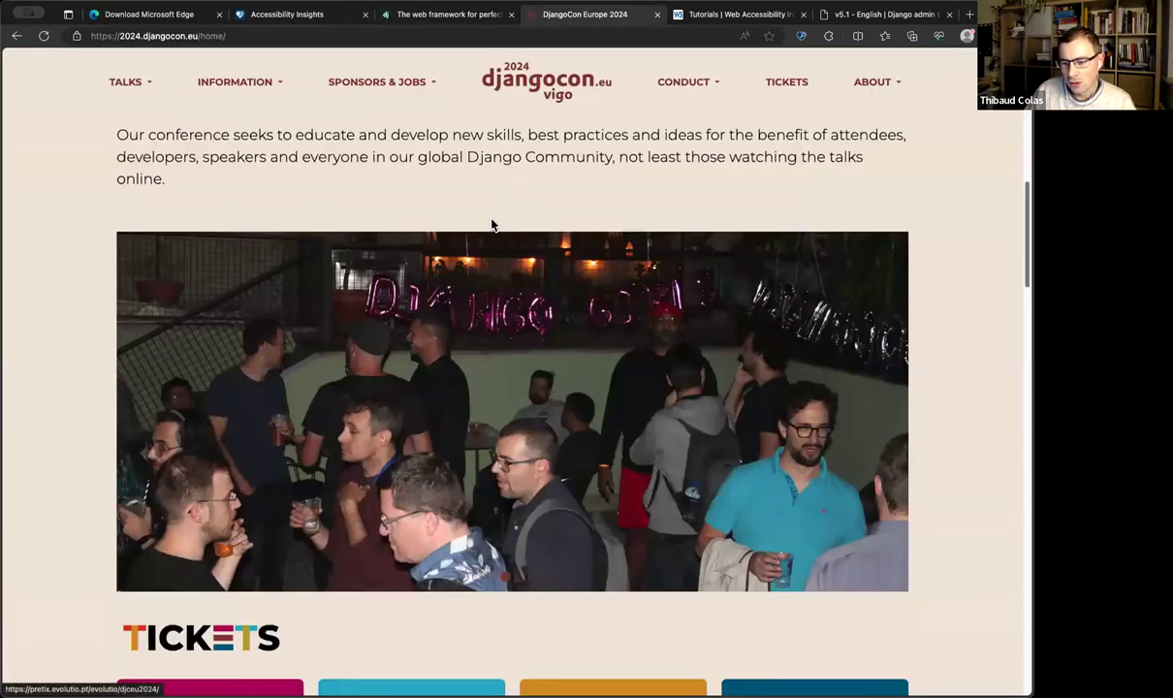
scroll(492, 225, "down", 7)
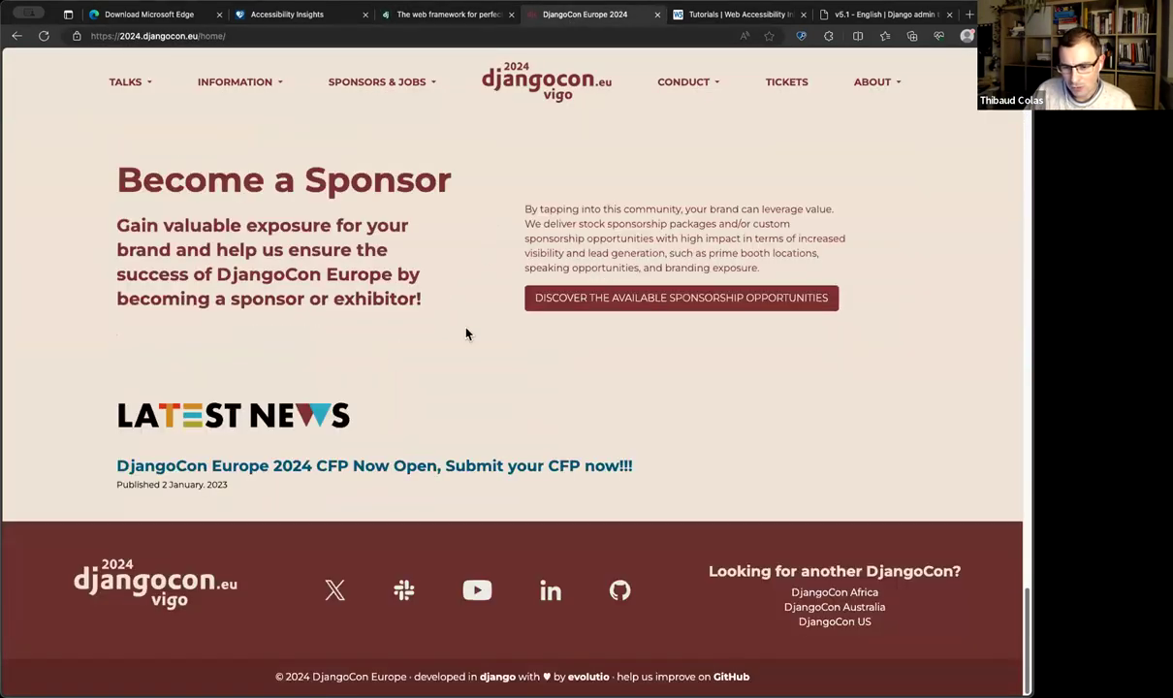
left_click(424, 469, "super")
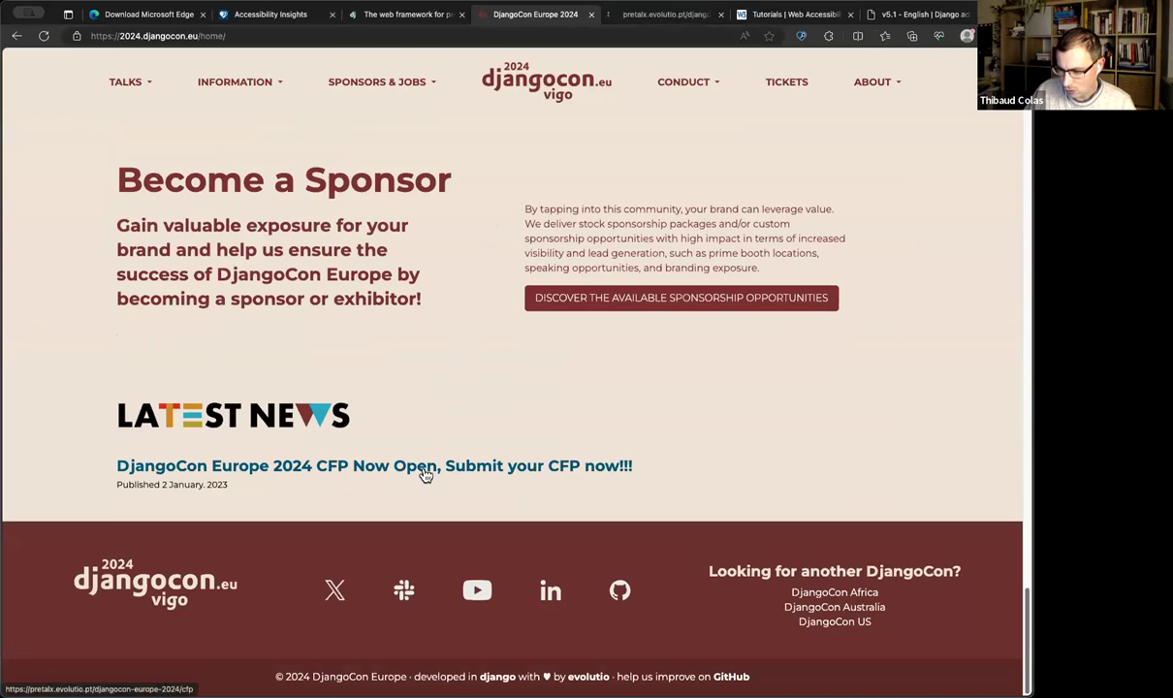
- Open the conference's Sponsors page and look through the sponsor levels
scroll(423, 471, "up", 15)
scroll(475, 103, "up", 10)
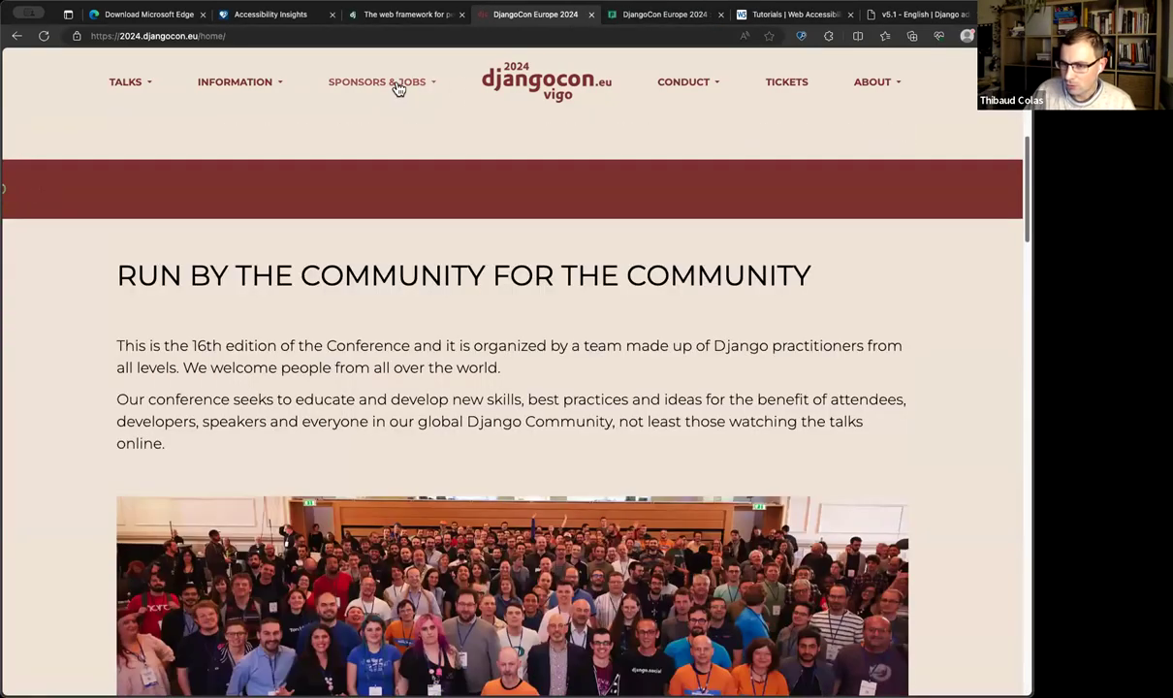
left_click(398, 84)
left_click(378, 106)
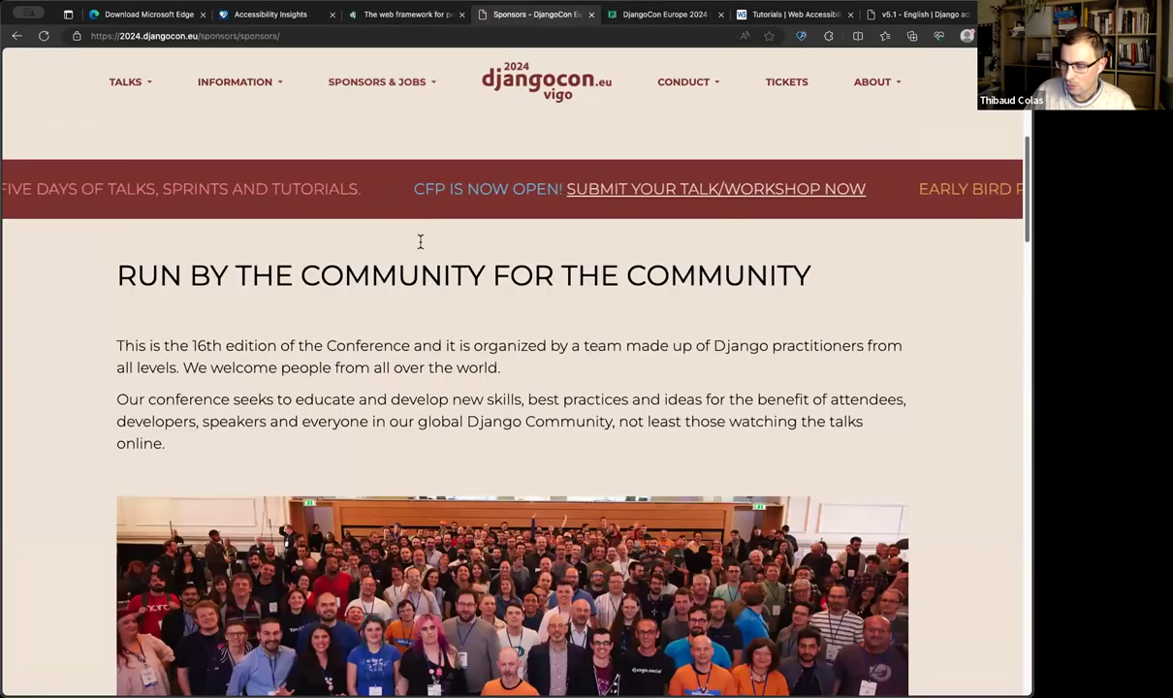
scroll(430, 320, "down", 5)
scroll(431, 322, "up", 5)
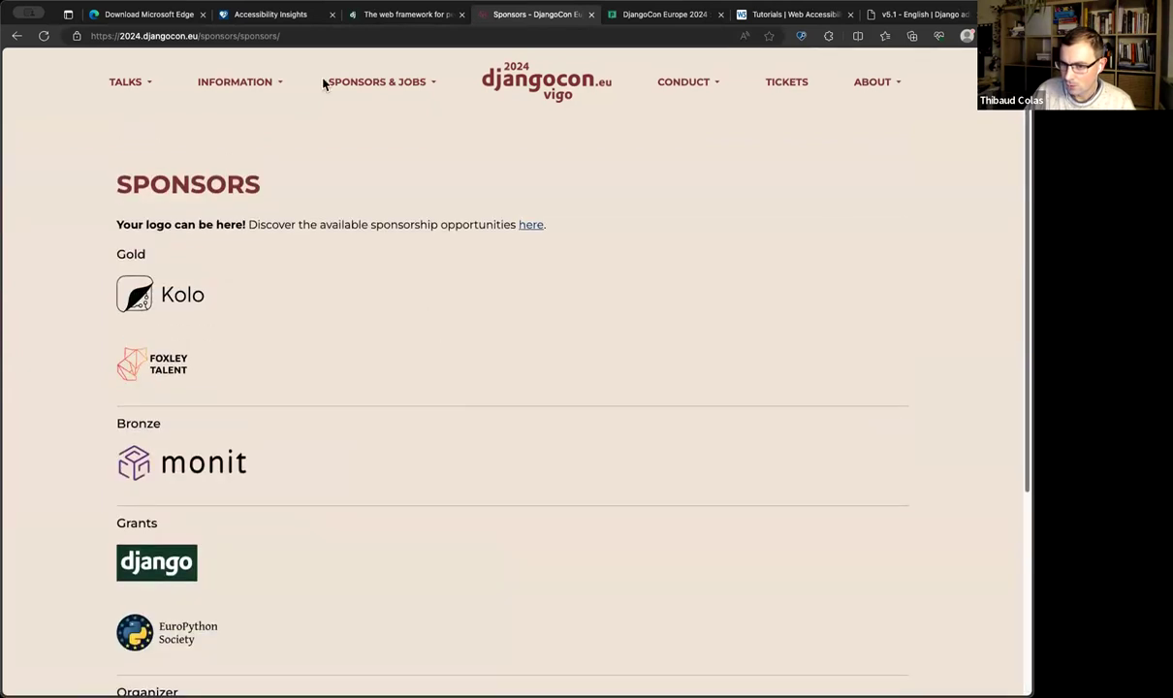
- Look at the Information entries and the rest of the Sponsors page, and return to the conference homepage
left_click(235, 82)
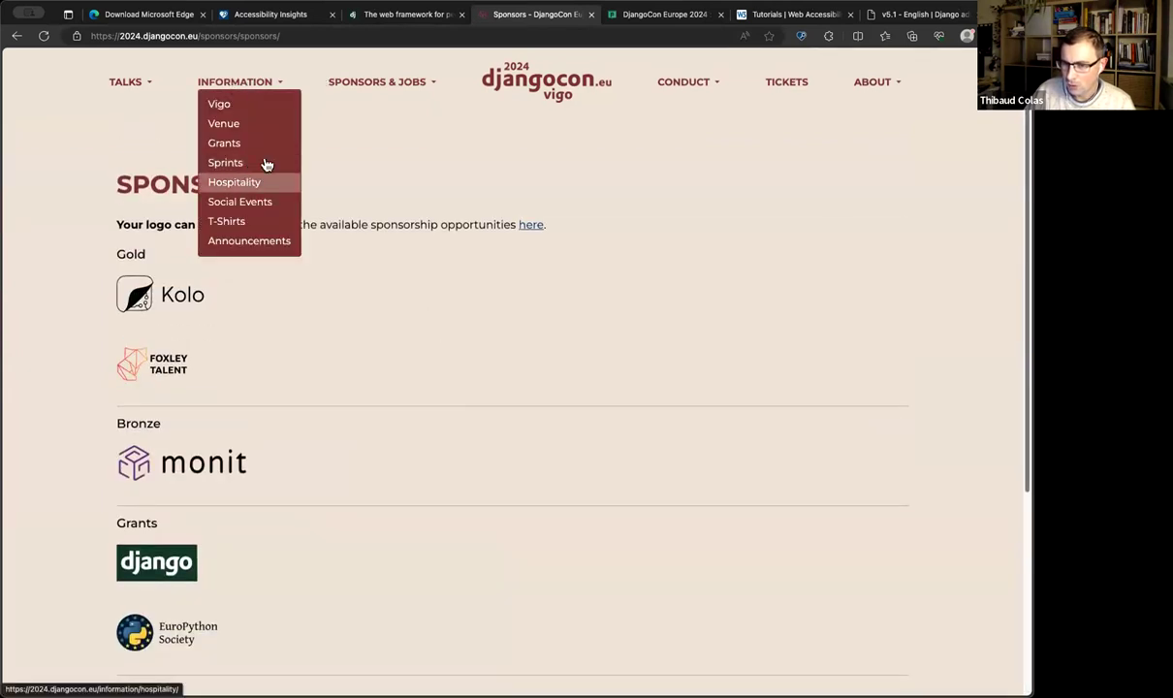
left_click(472, 214)
scroll(472, 214, "down", 4)
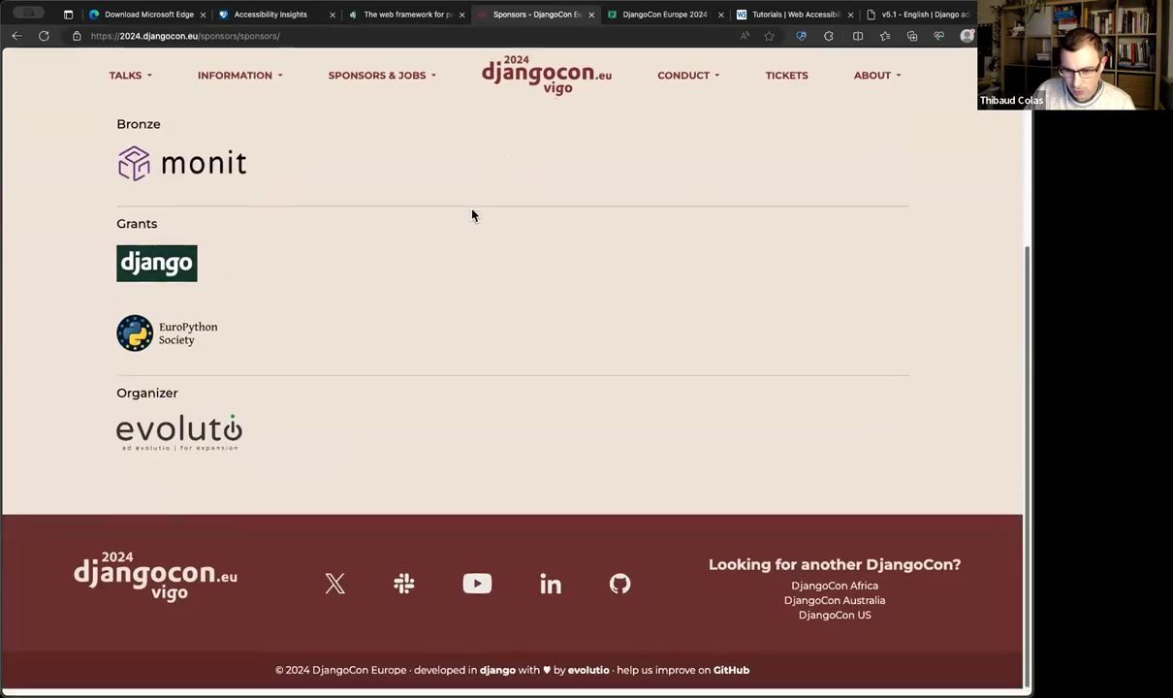
left_click(16, 35)
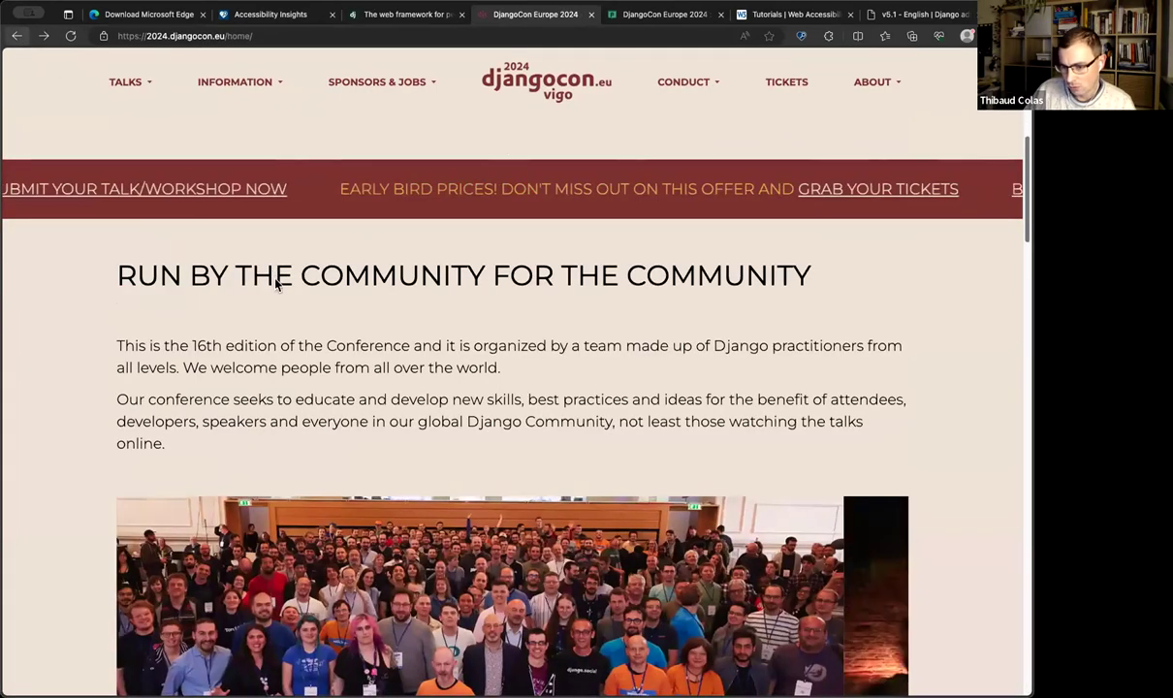
- Open the sponsorship opportunities page from the Become a Sponsor section and examine its embedded sponsorship brochure
scroll(275, 282, "down", 10)
scroll(275, 282, "down", 10)
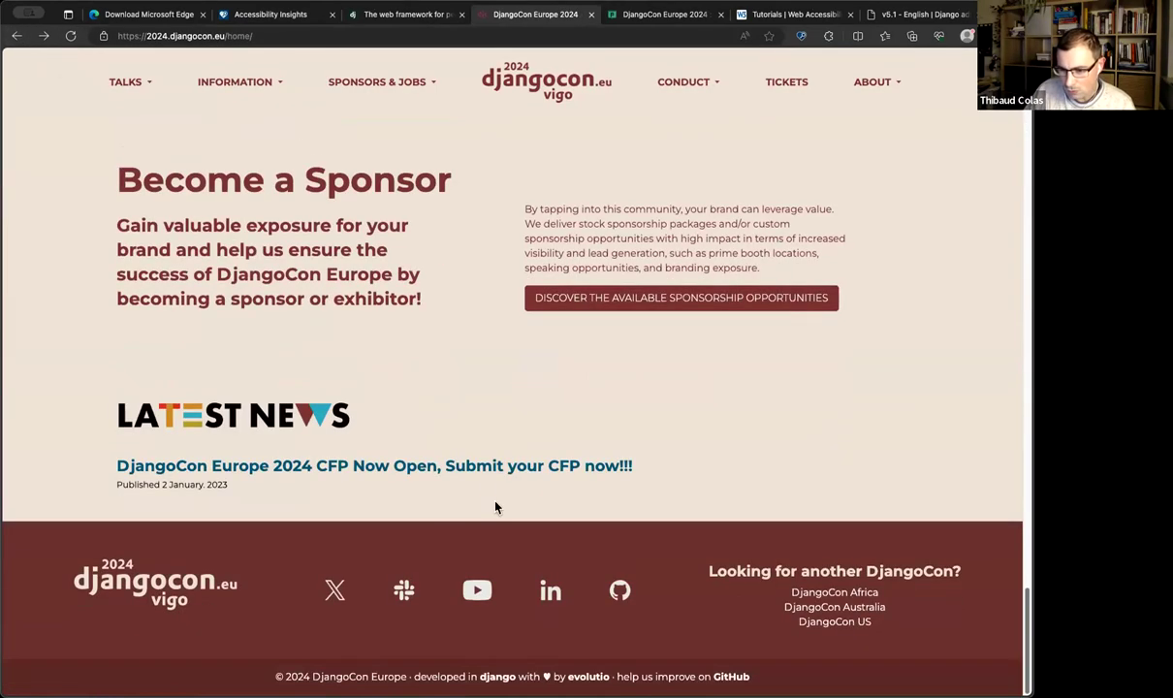
left_click(479, 469)
key("super+bracketleft")
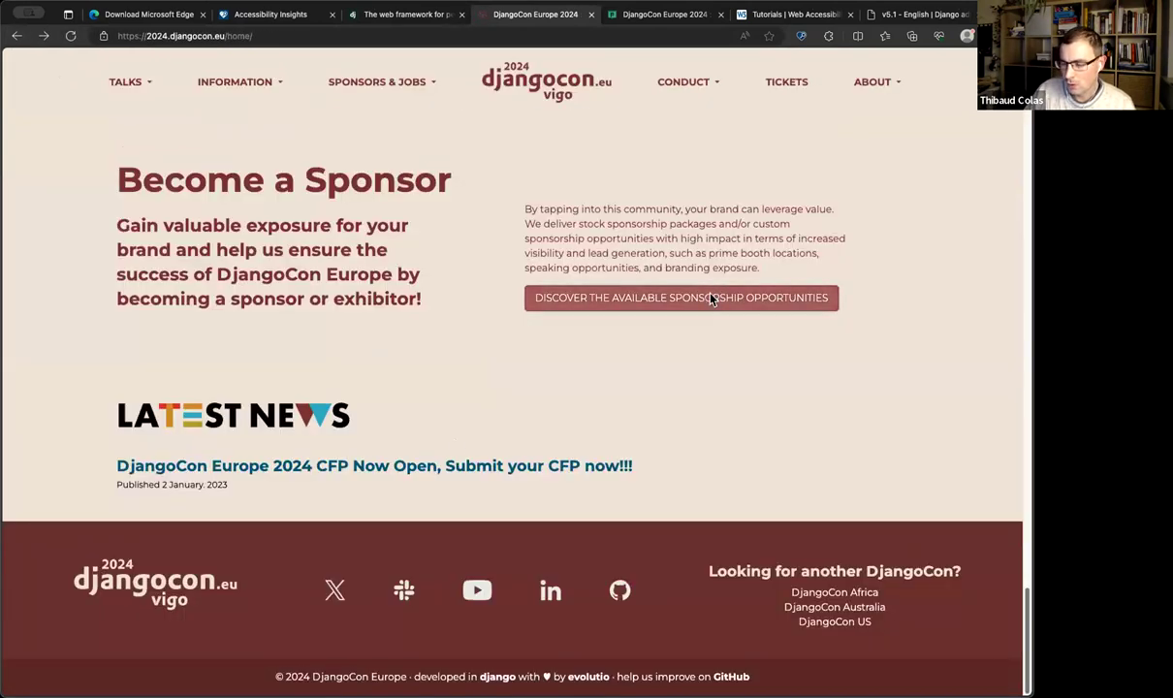
left_click(710, 297)
scroll(553, 217, "down", 10)
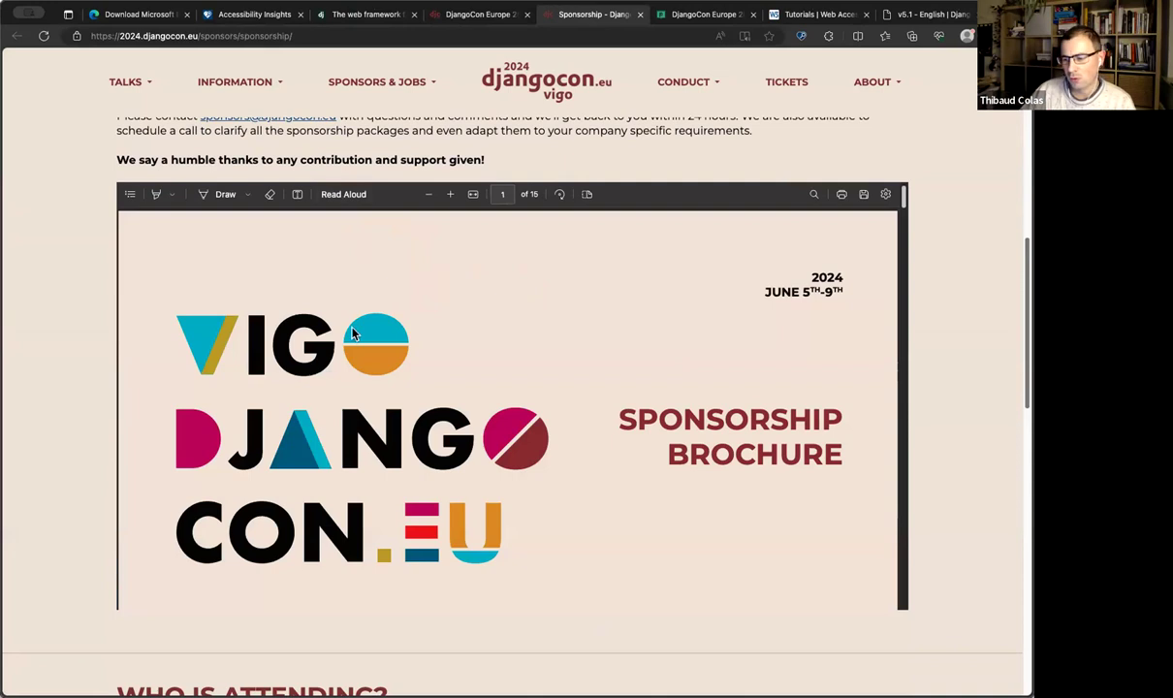
scroll(353, 333, "down", 2)
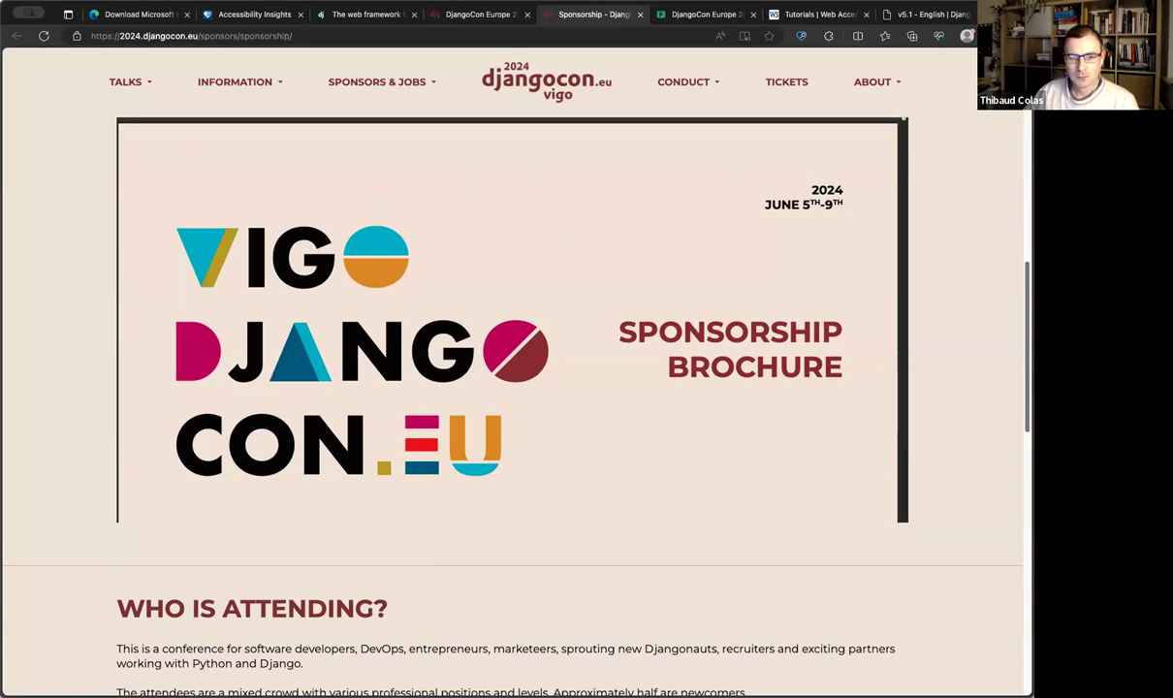
scroll(34, 212, "up", 10)
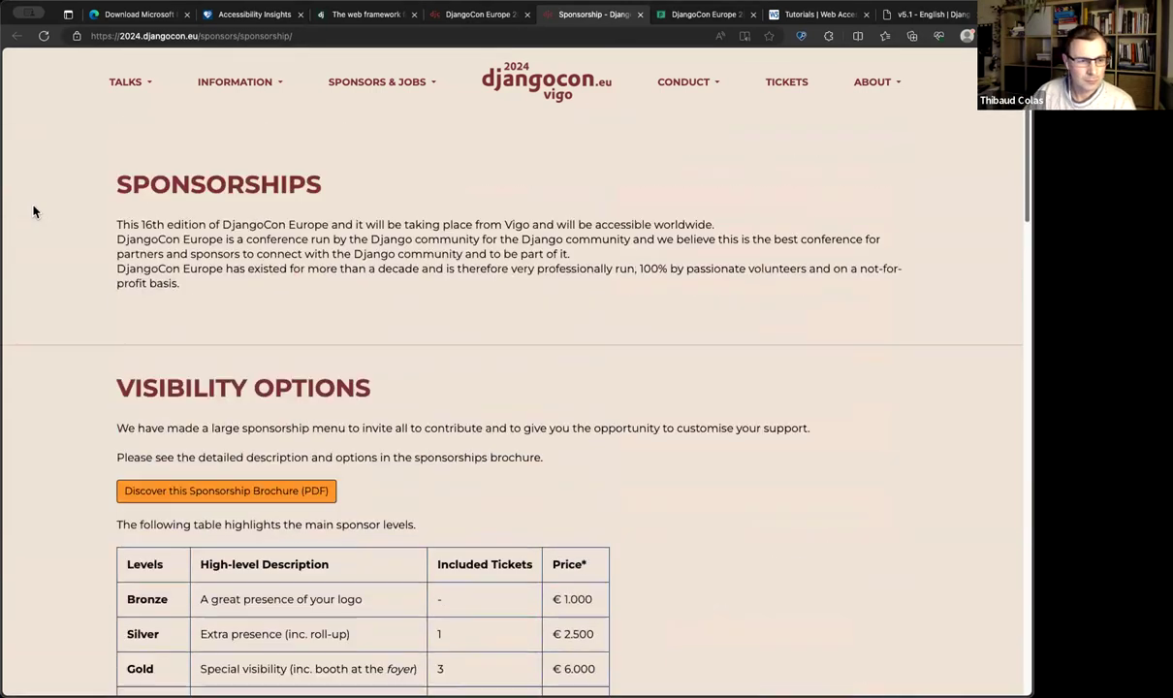
- Return to the Django homepage and turn off the Tab stops check in Accessibility Insights for Web
left_click(333, 19)
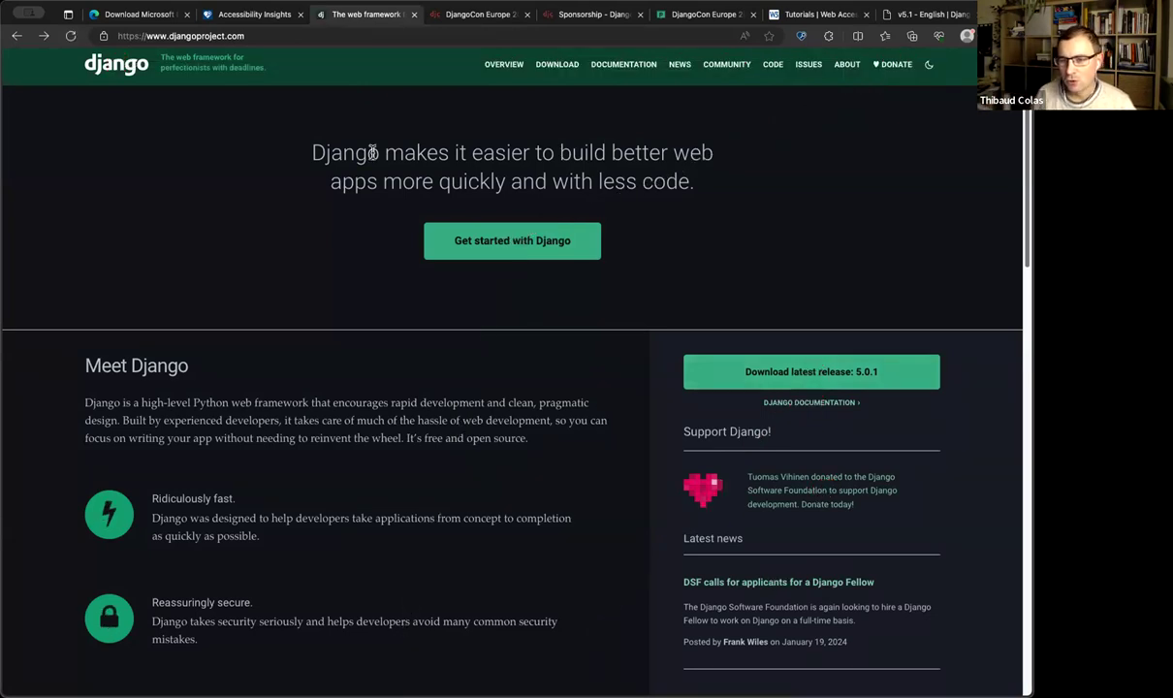
left_click(798, 39)
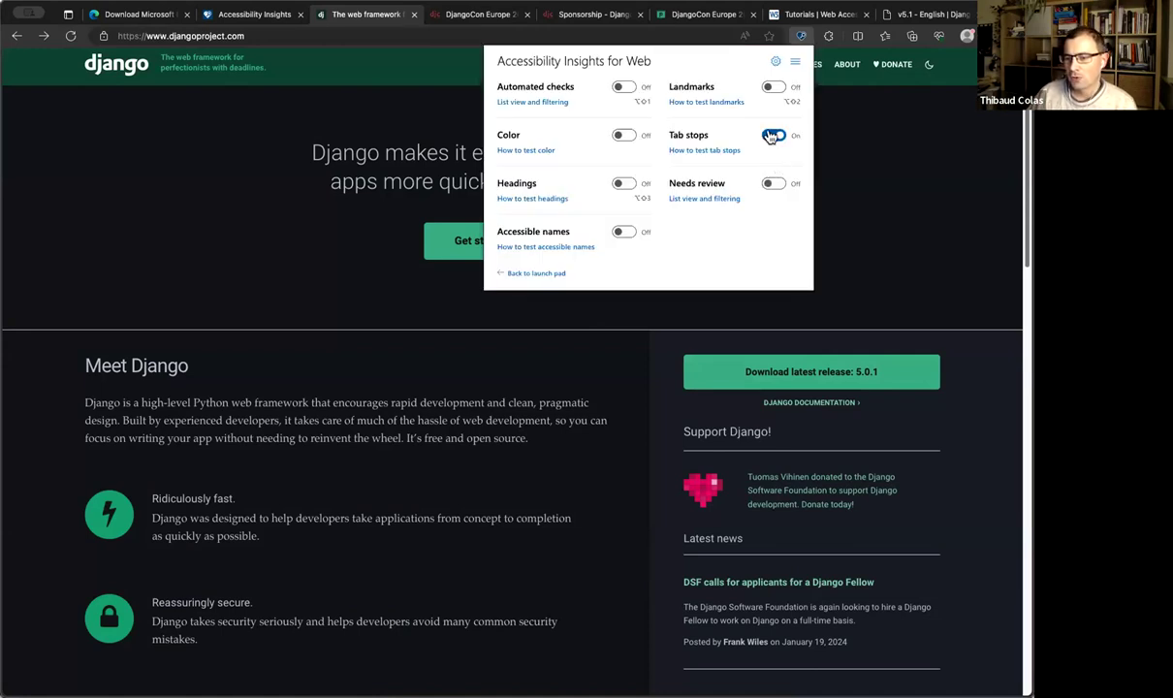
left_click(772, 137)
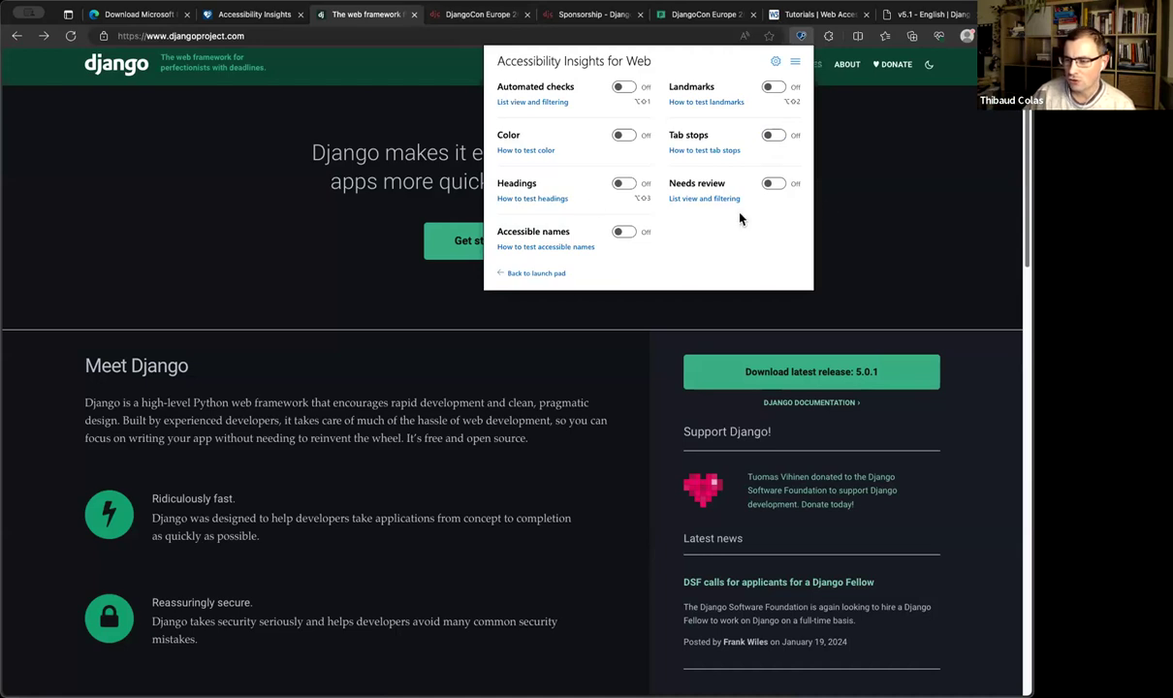
left_click(835, 210)
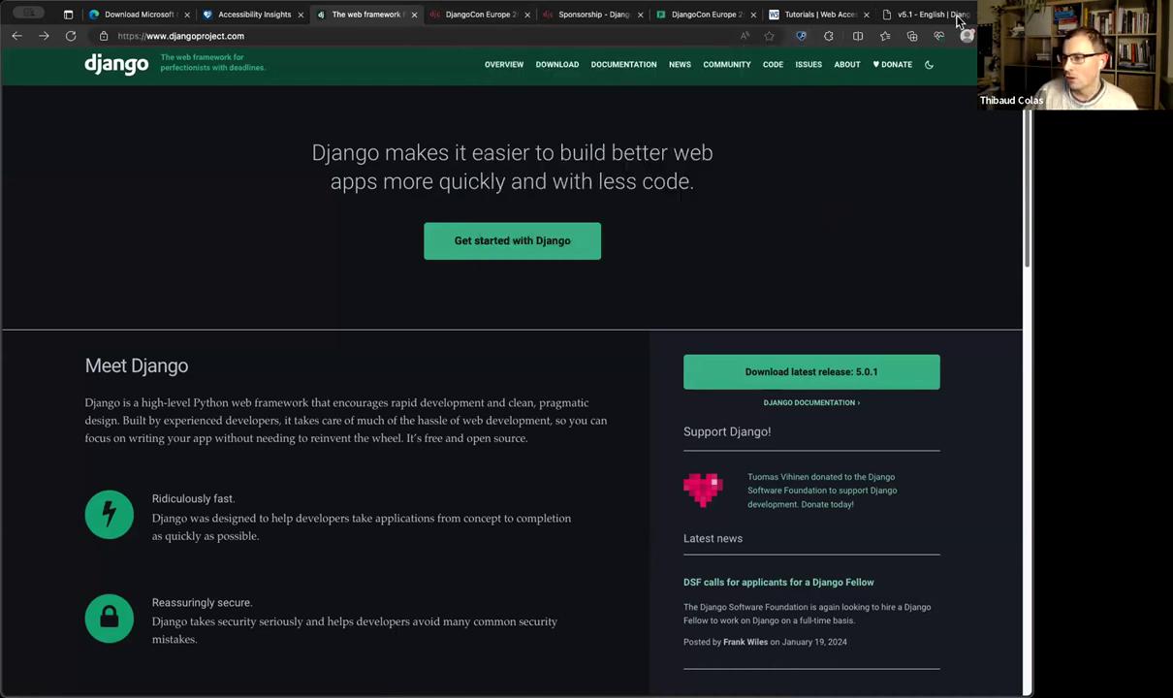
- Look over the v5.1 - English, Sponsorship and DjangoCon Europe homepages, including the ticket and photo carousel sections
left_click(902, 14)
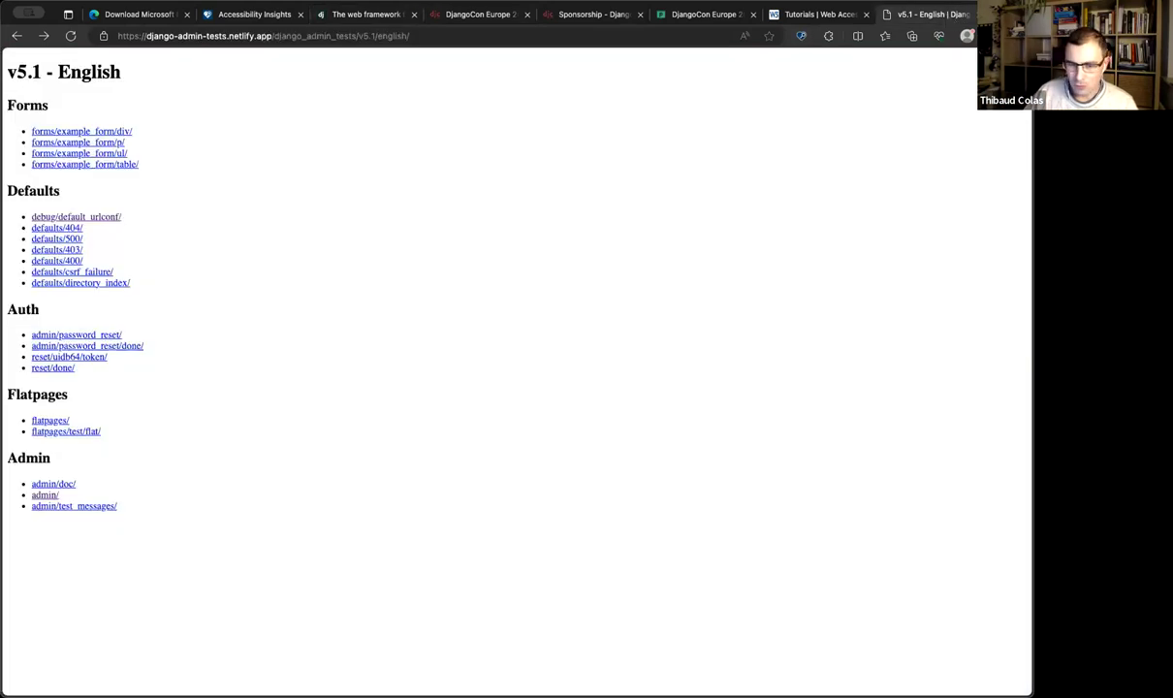
left_click(580, 15)
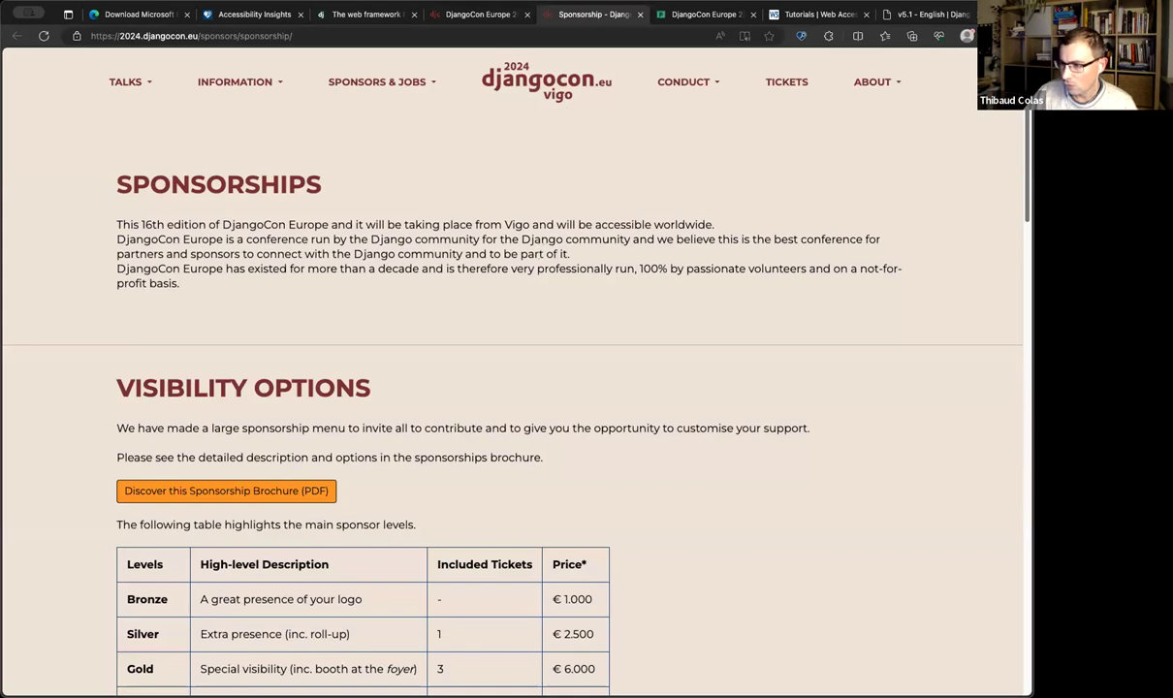
left_click(444, 15)
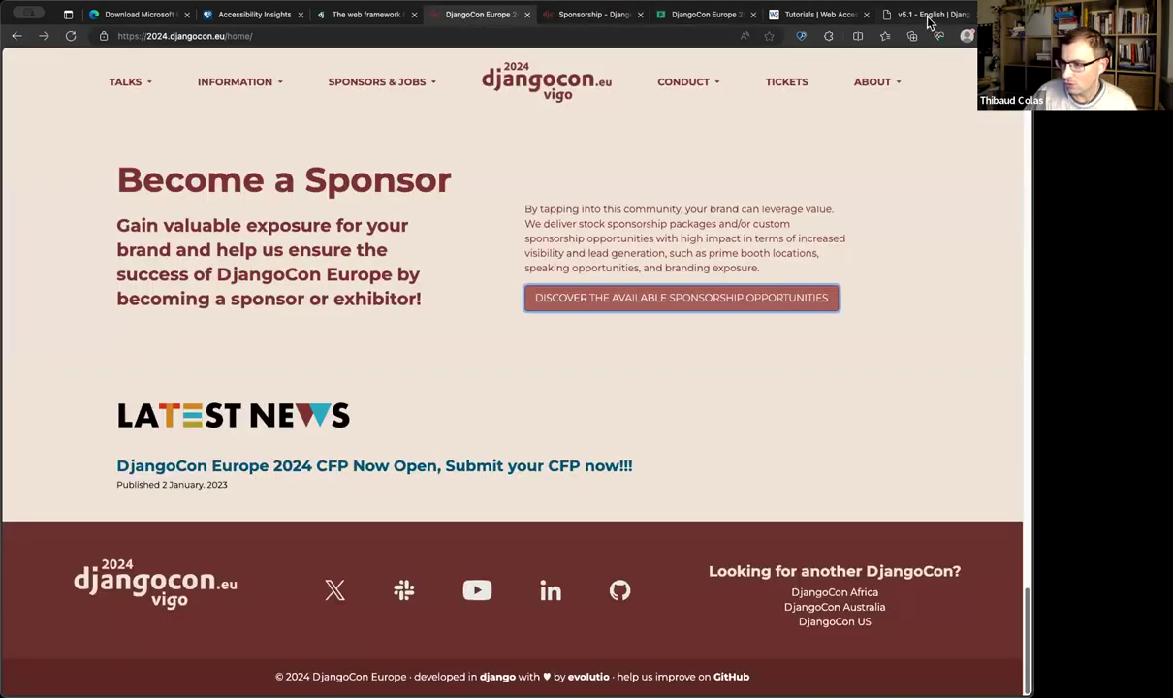
scroll(850, 161, "up", 1)
scroll(850, 161, "up", 20)
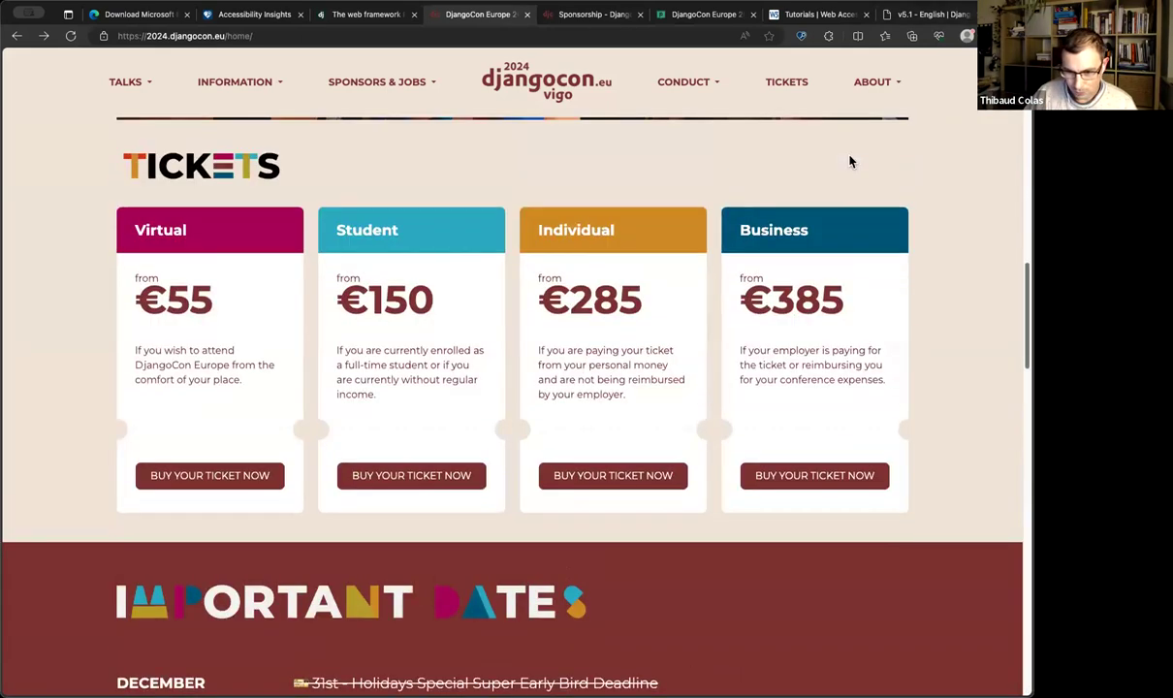
scroll(849, 161, "down", 2)
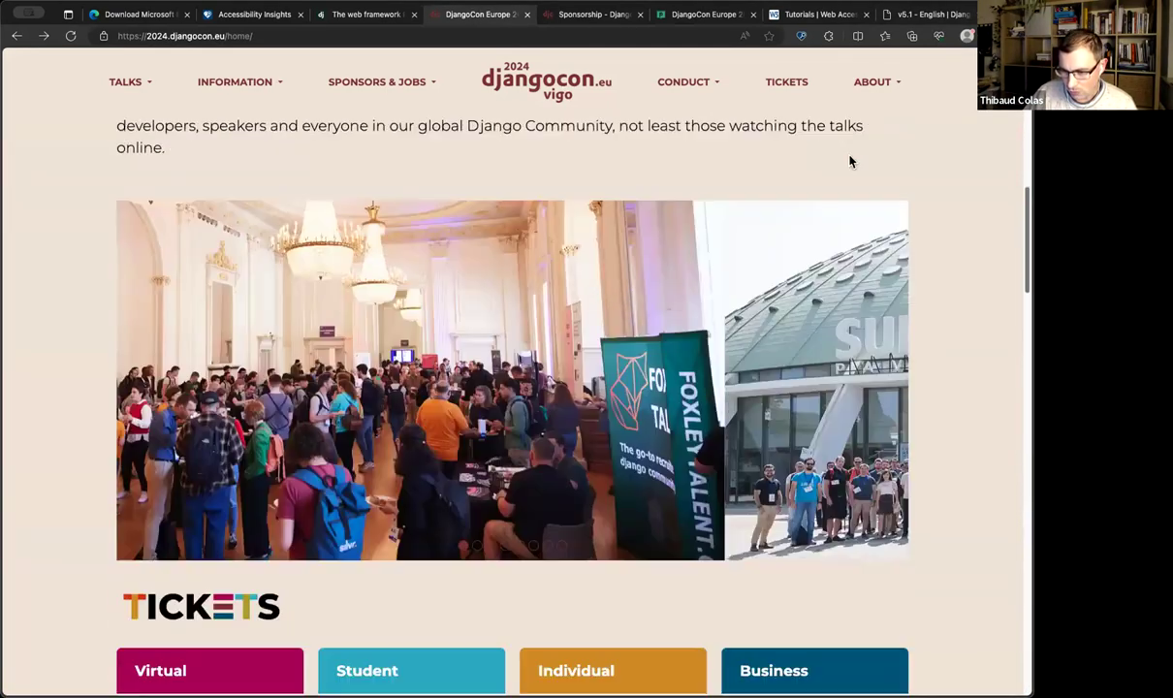
scroll(850, 160, "up", 10)
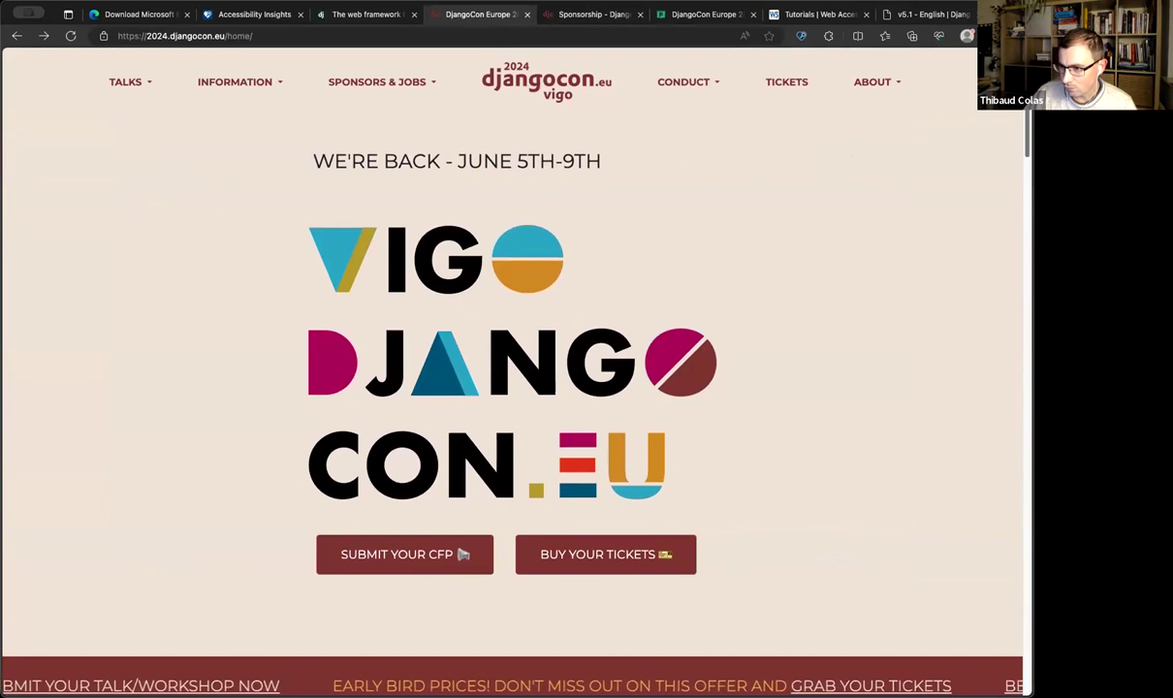
- Open the change form of the /test/flat/ flat page in the v5.1 demo admin and switch the admin to its light theme
left_click(915, 14)
left_click(45, 495)
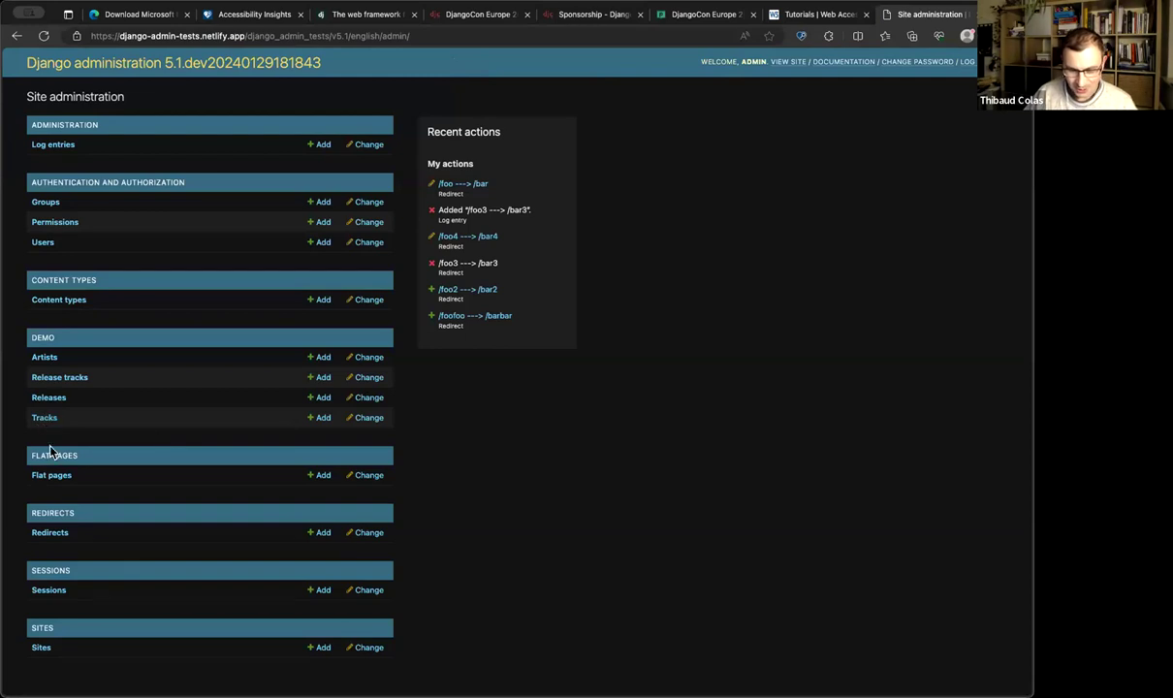
left_click(55, 475)
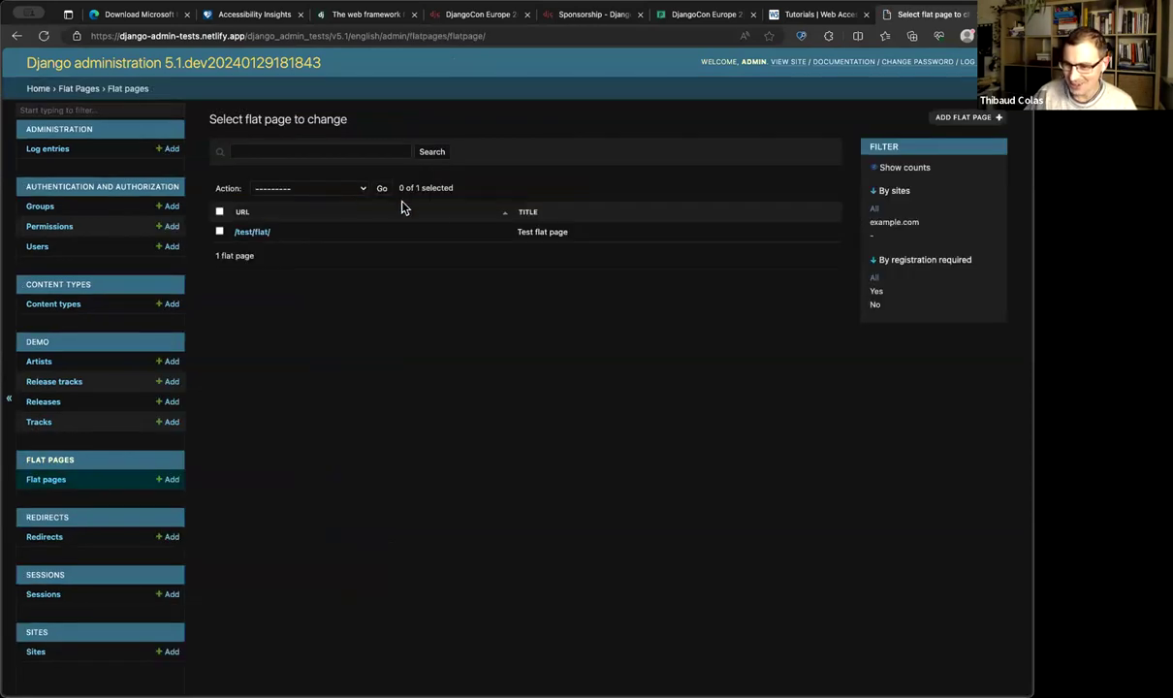
left_click(255, 234)
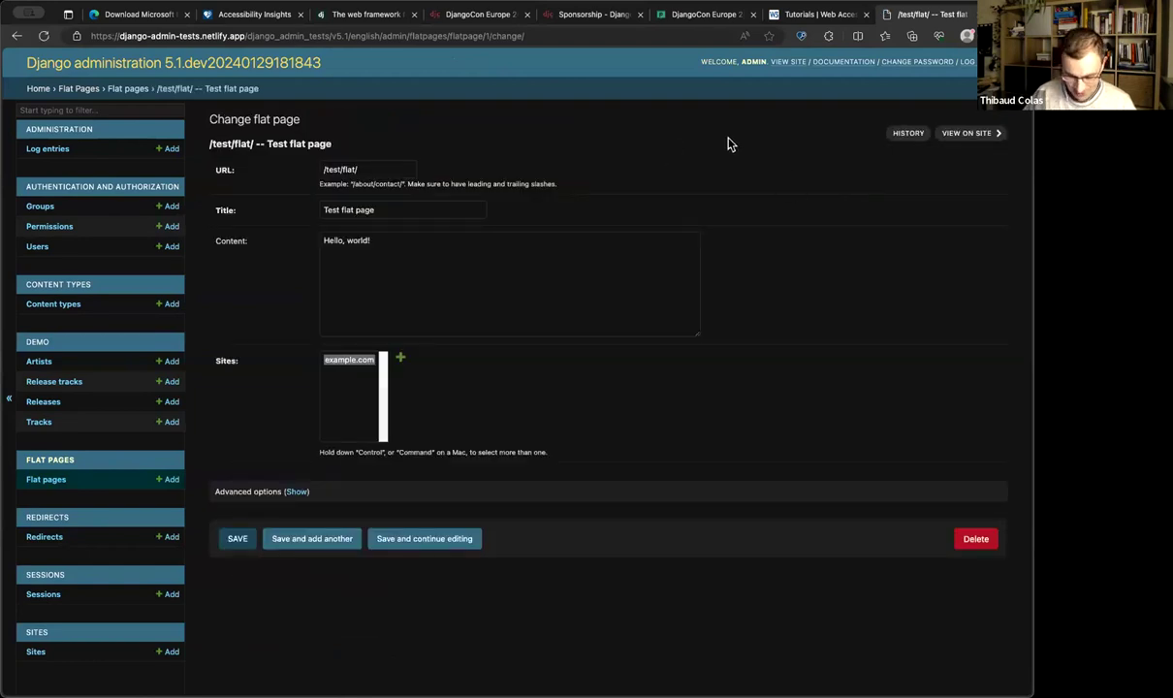
left_click(1013, 61)
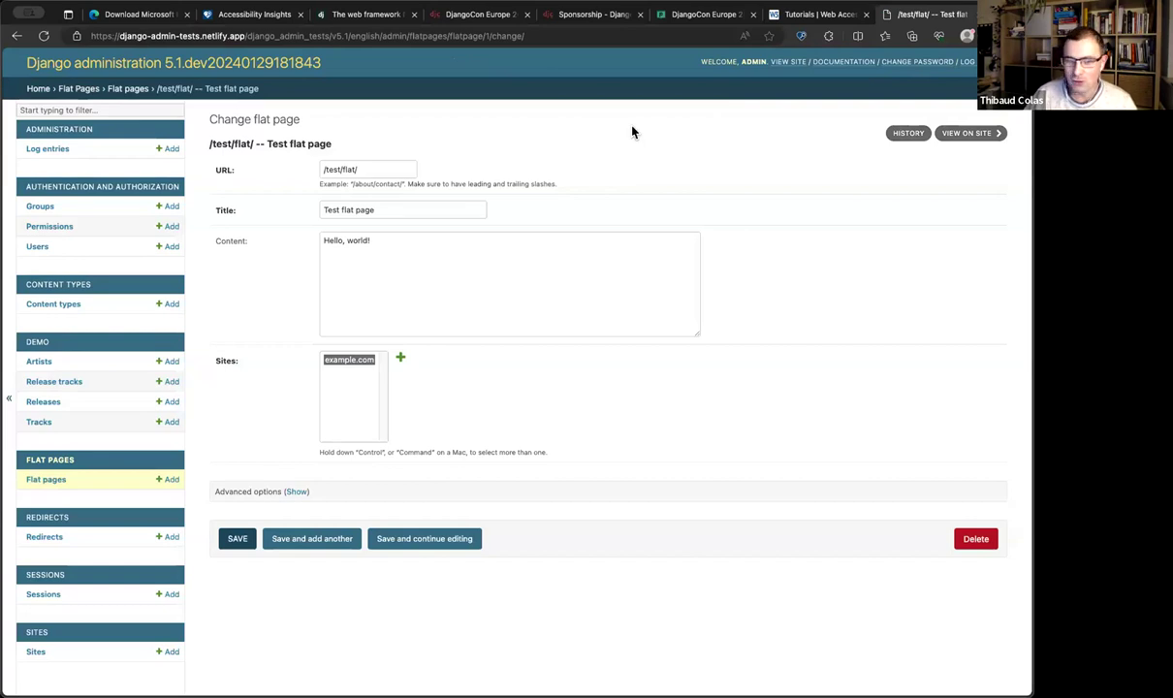
- Open the developer tools beside the flat page form and widen them to narrow the page to about 548 px
key("super+alt+i")
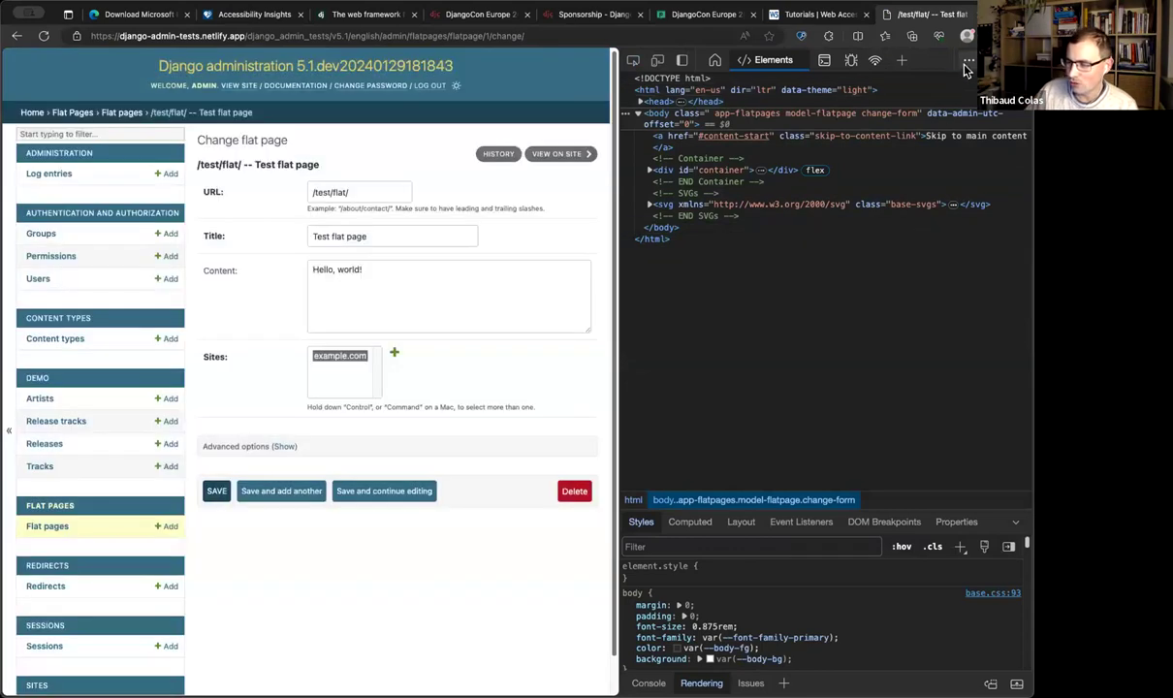
left_click(968, 60)
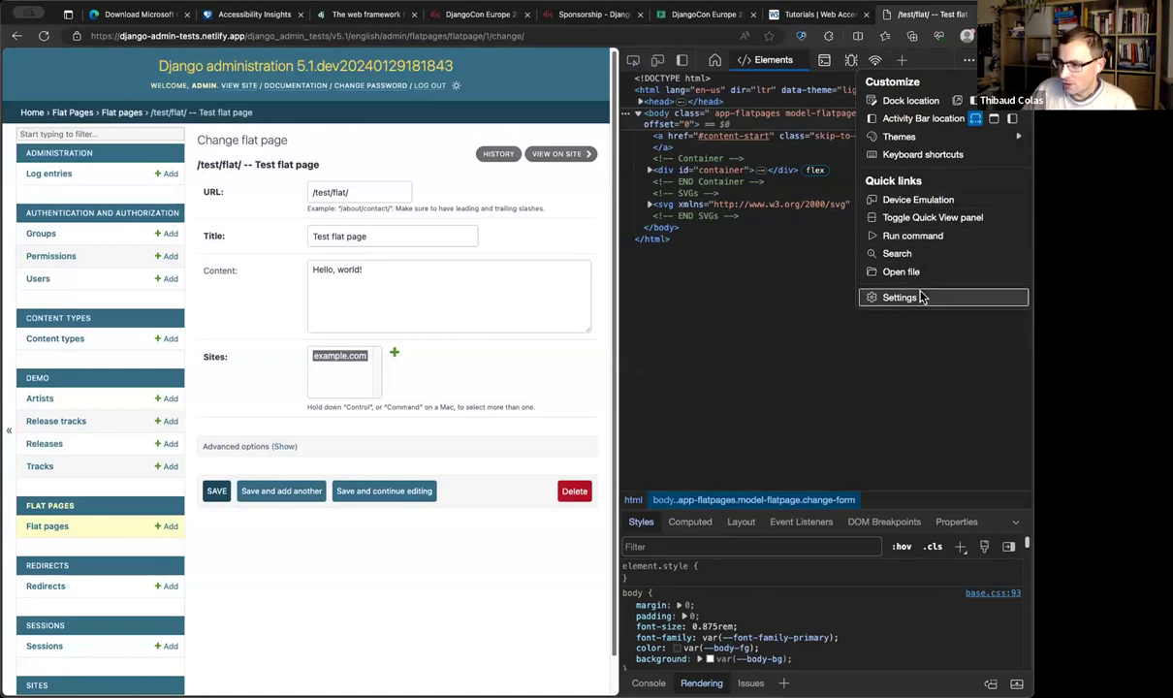
left_click(630, 291)
left_click_drag(621, 278, 340, 287)
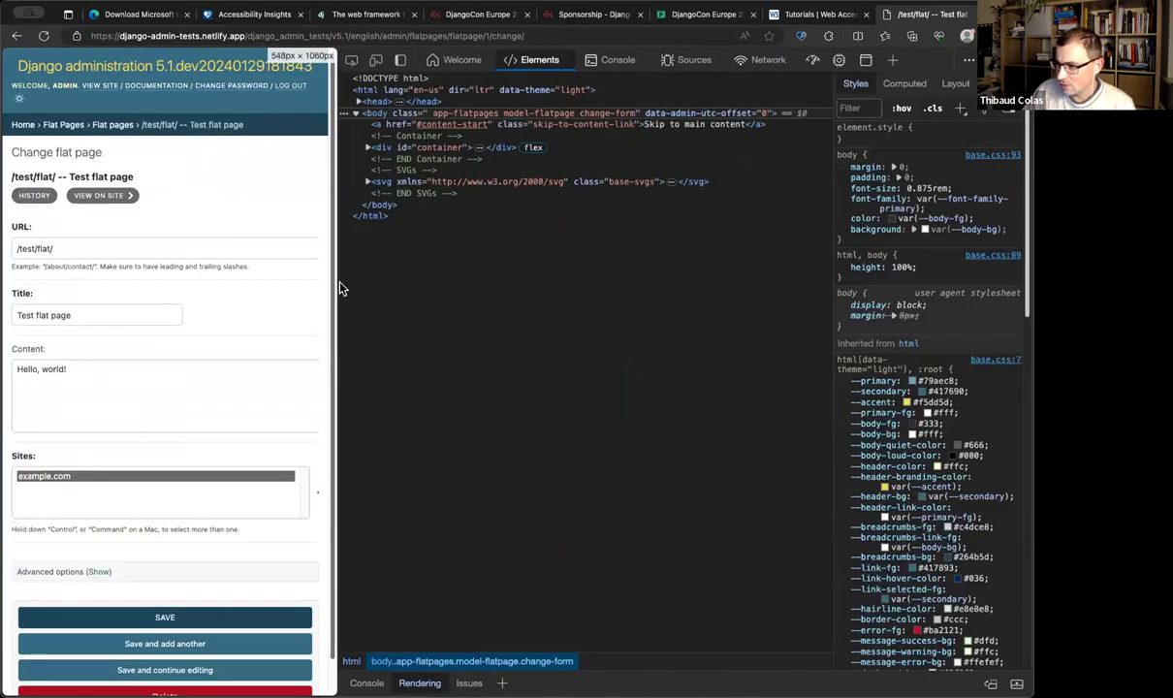
- Add the Rendering tool to the developer tools and show its CSS media feature emulation settings
left_click(893, 59)
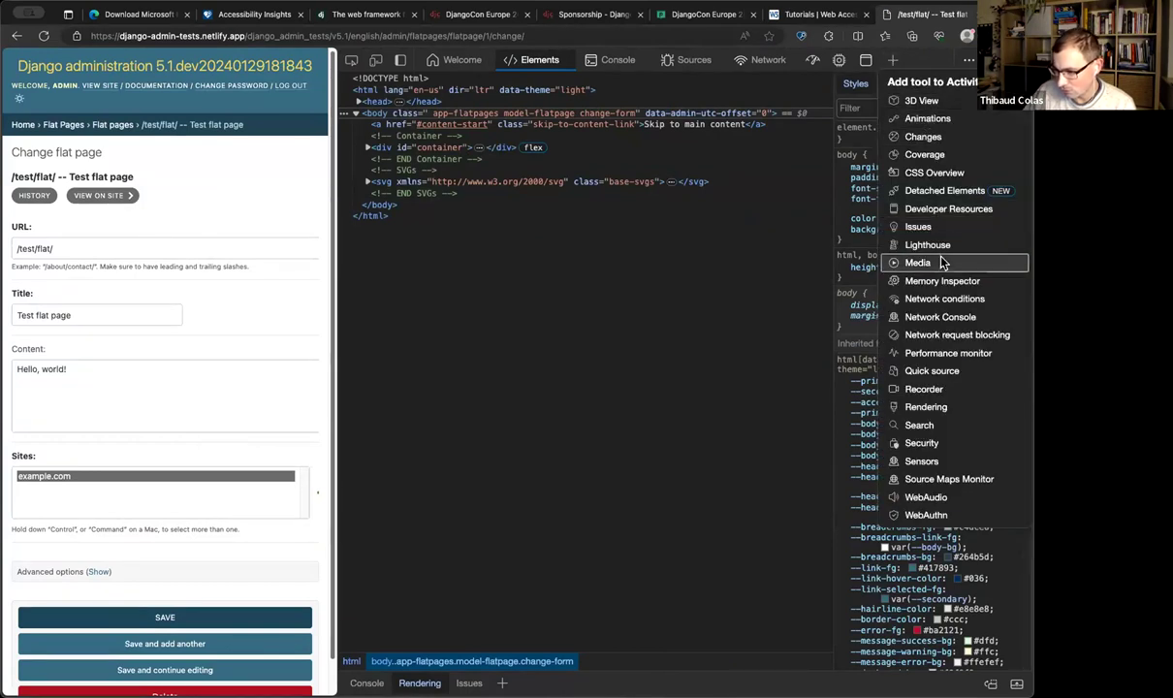
left_click(927, 407)
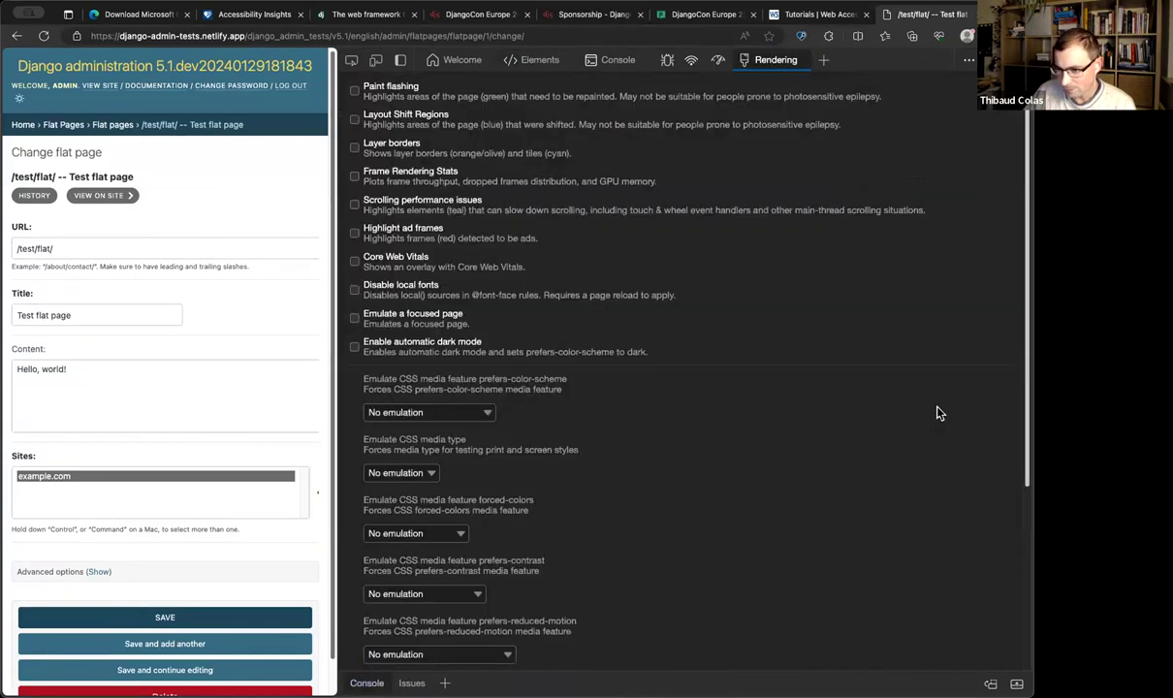
scroll(485, 170, "down", 3)
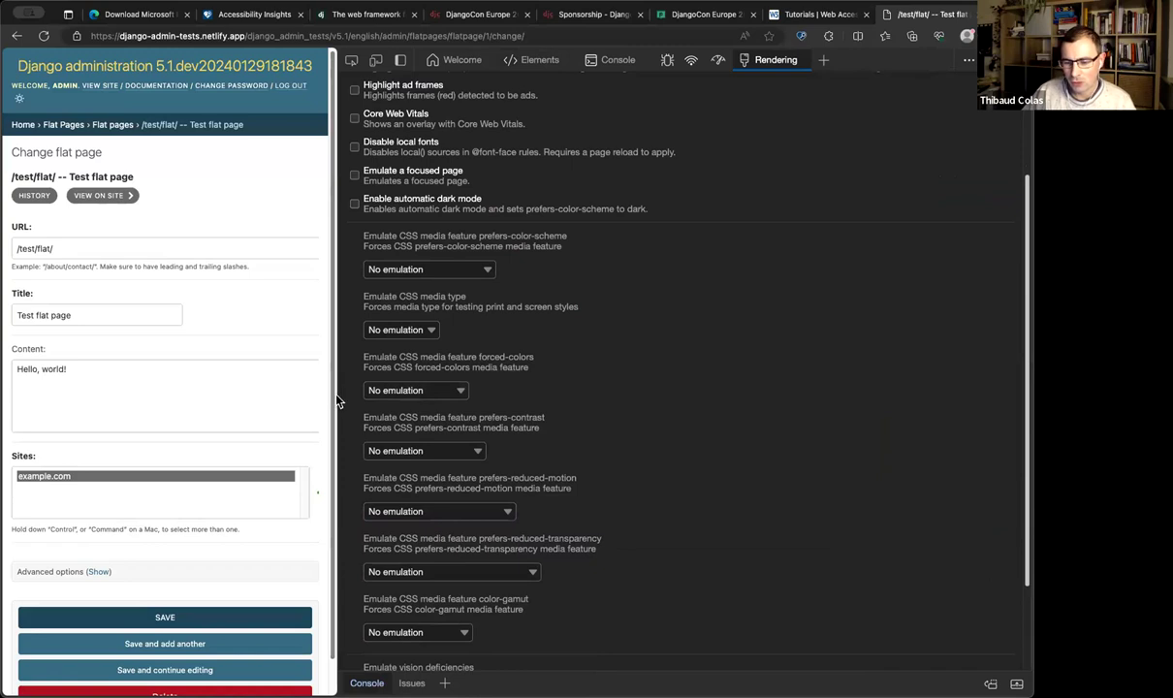
- Give the flat page form more width beside the developer tools and emulate the forced-colors media feature as active
left_click_drag(338, 387, 512, 375)
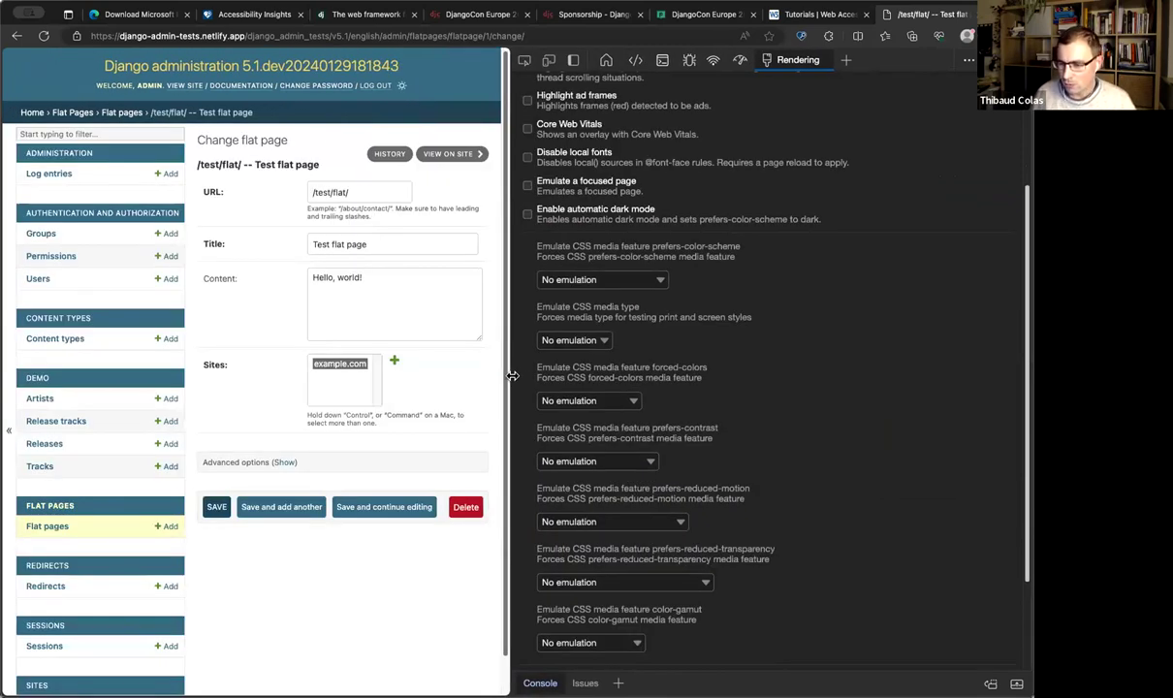
left_click(571, 401)
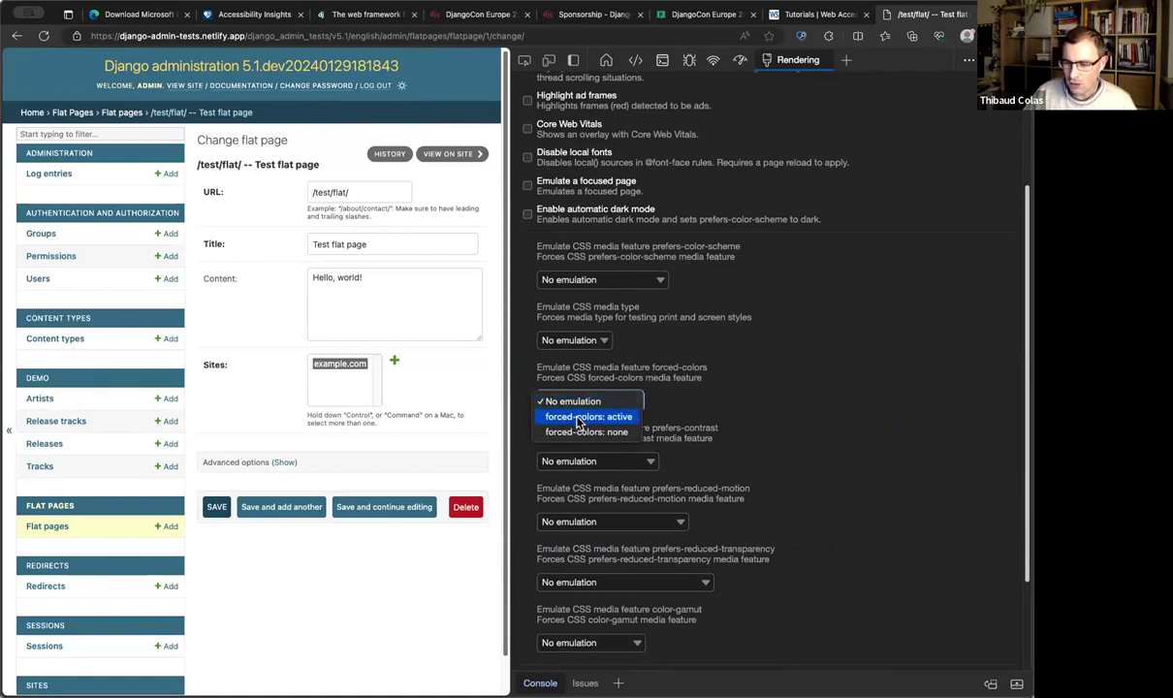
left_click(578, 417)
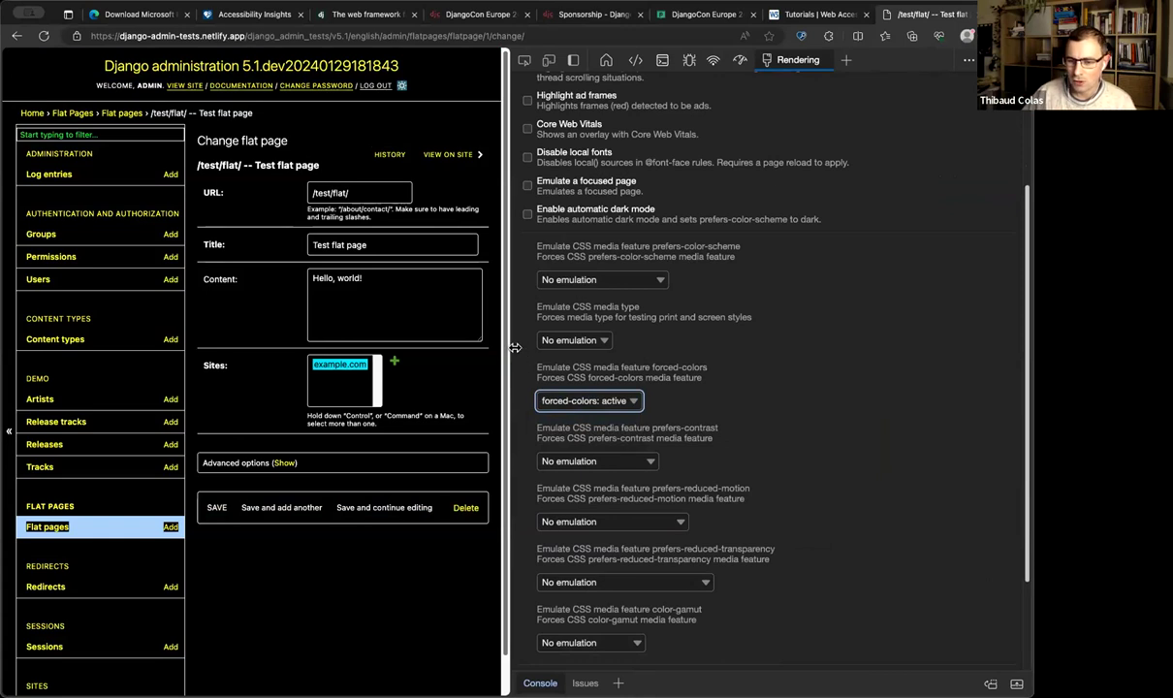
left_click_drag(514, 347, 590, 344)
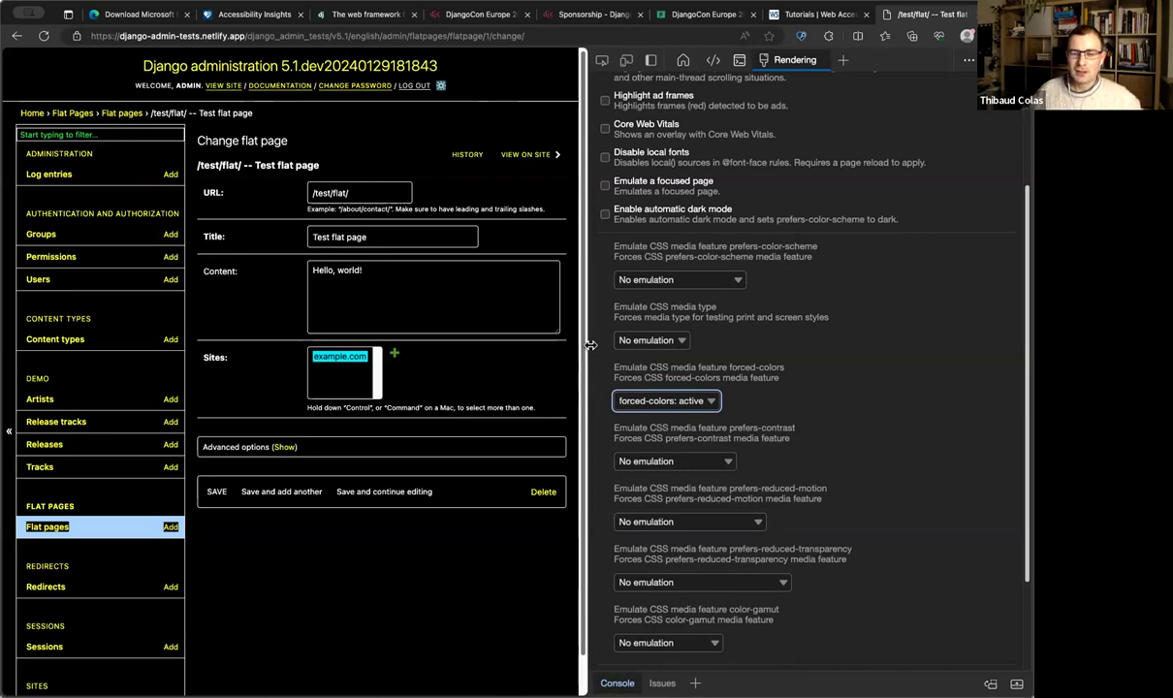
- Switch the forced-colors emulation setting between No emulation and forced-colors: active twice to compare how the form renders
left_click(701, 401)
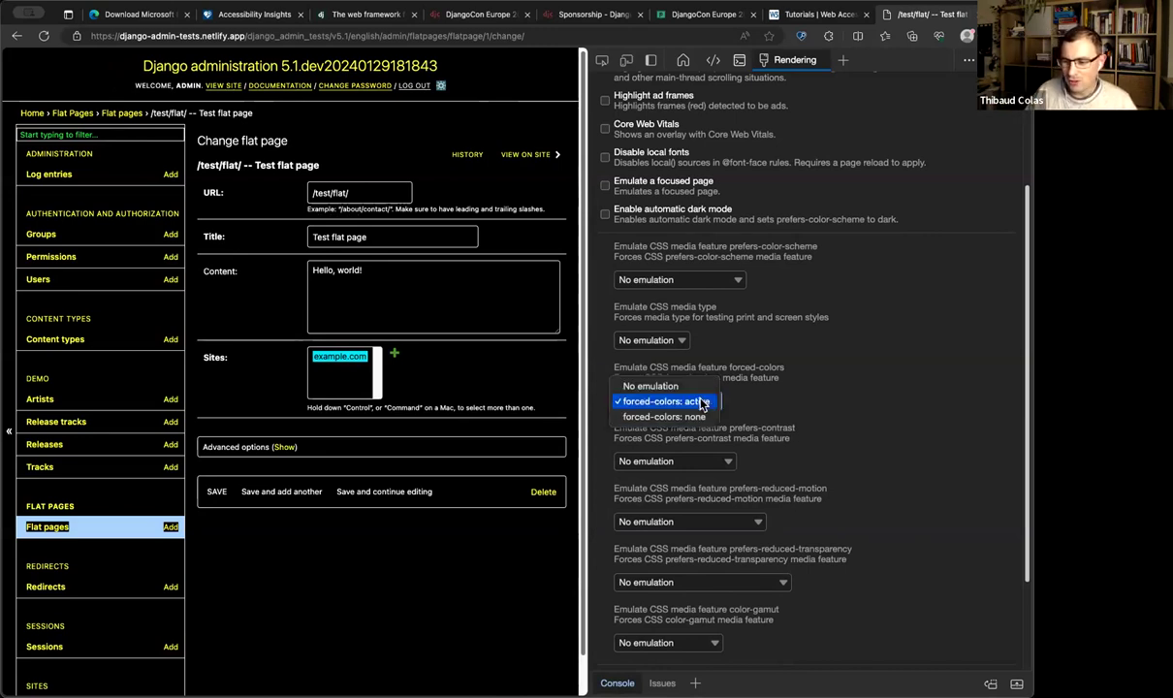
left_click(667, 385)
left_click(686, 404)
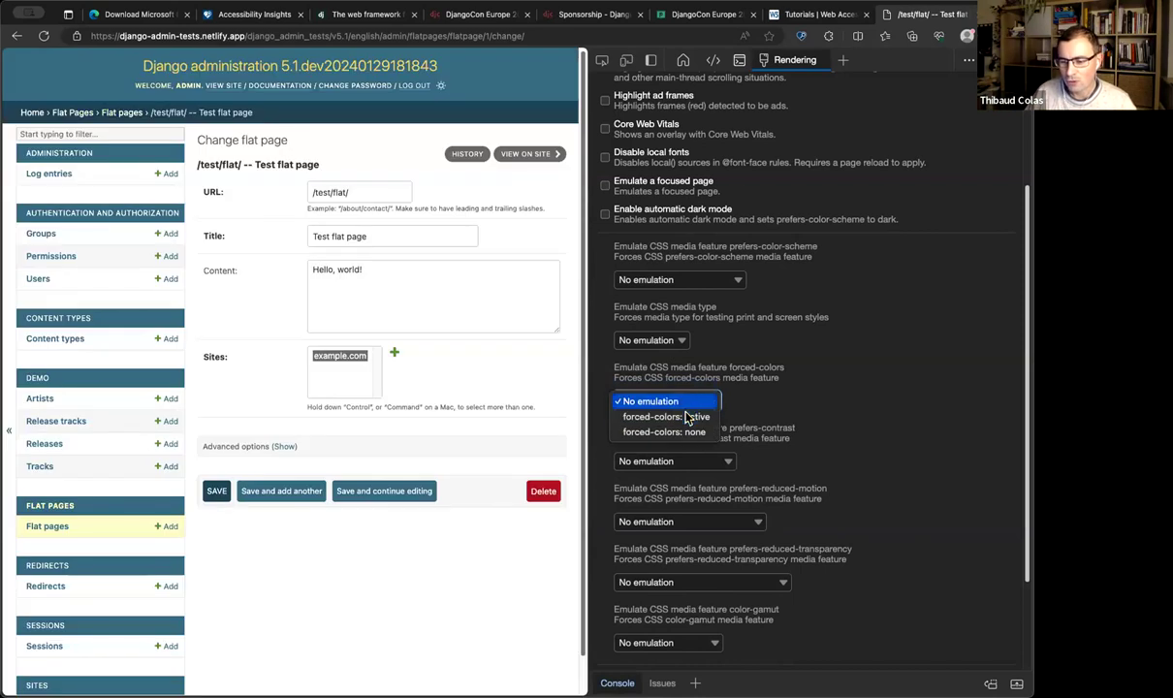
left_click(686, 417)
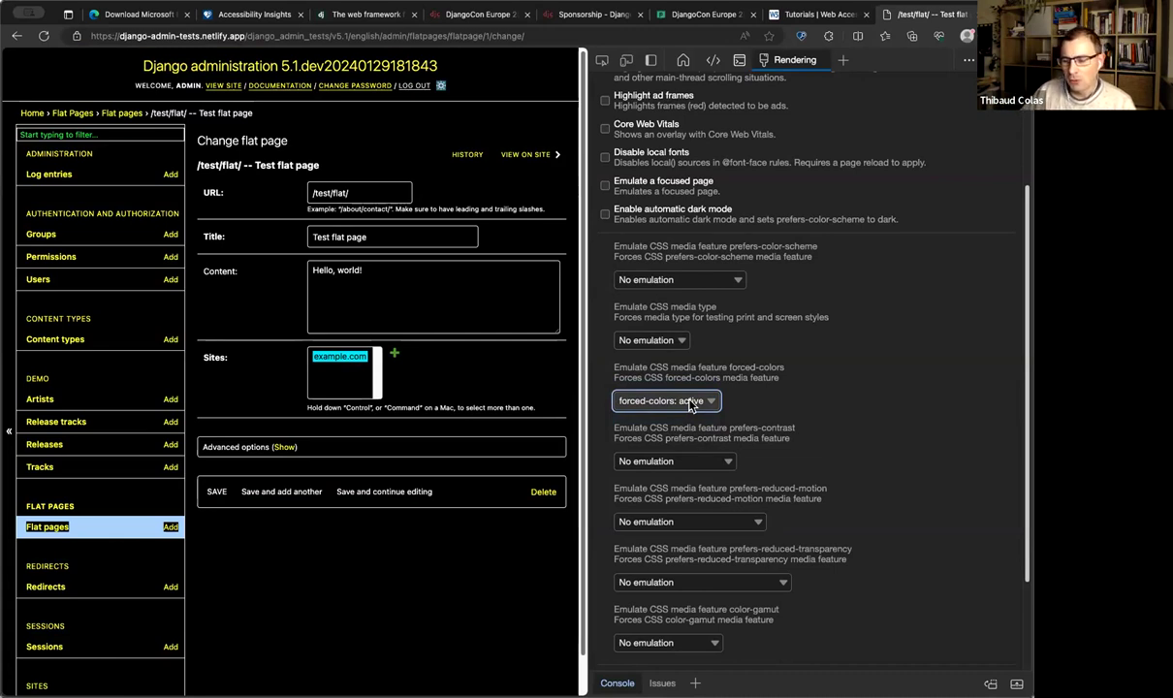
left_click(691, 405)
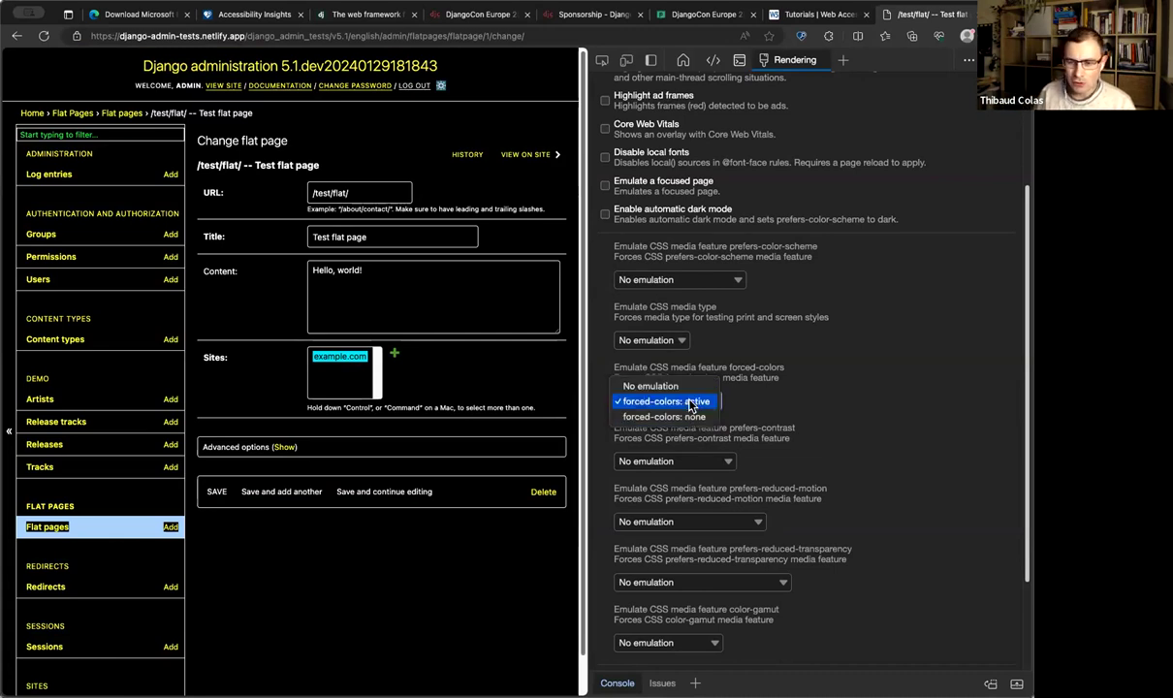
left_click(691, 405)
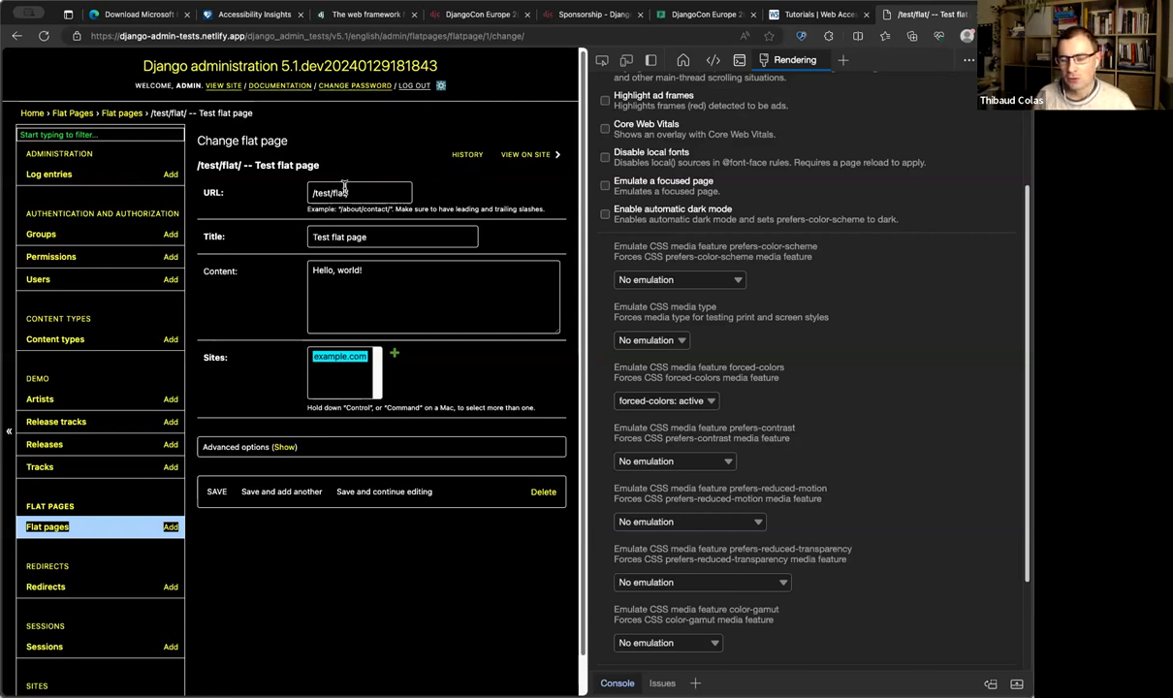
left_click(692, 402)
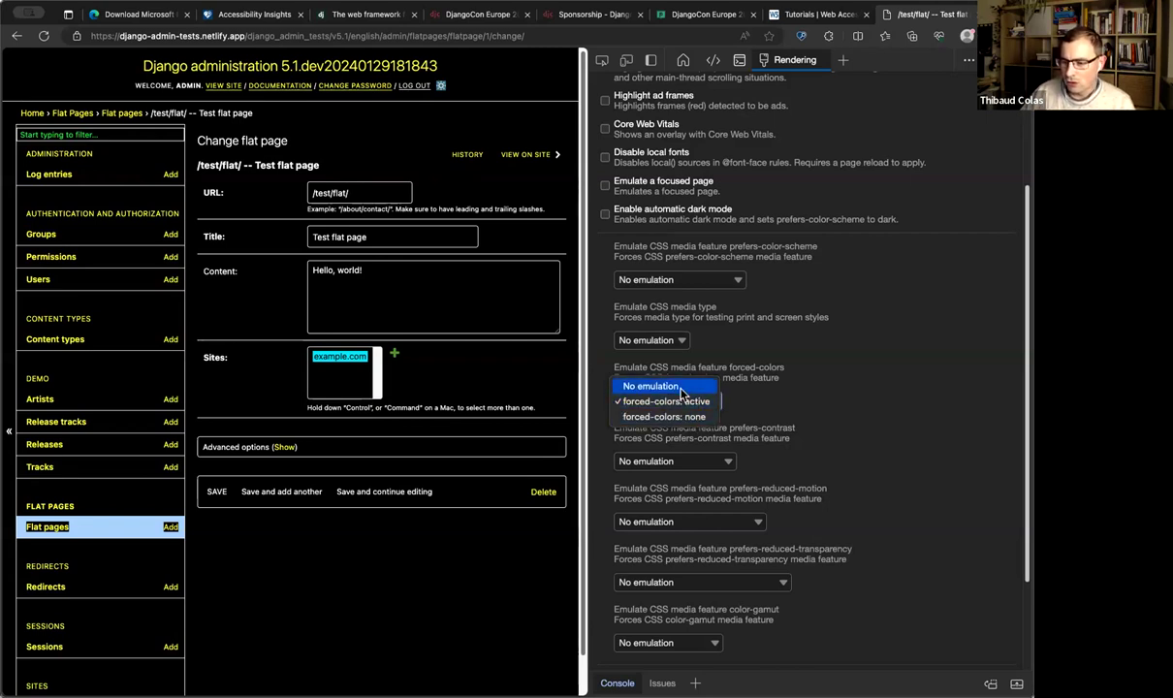
left_click(681, 385)
left_click(667, 400)
key("Escape")
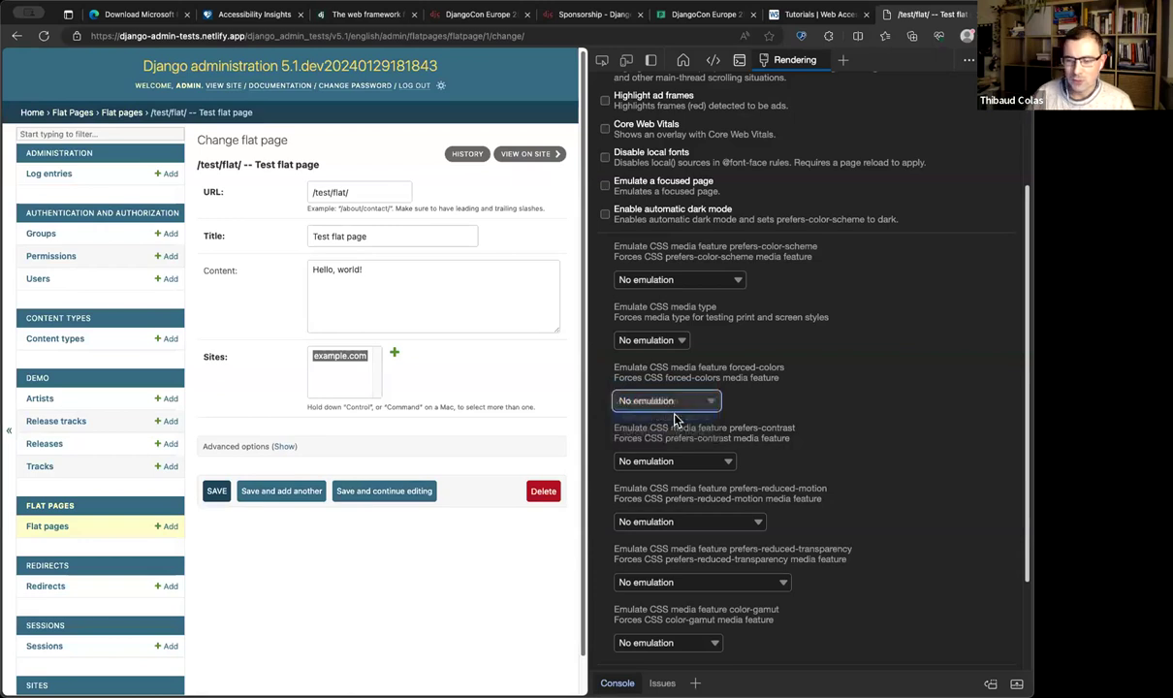
key("Down")
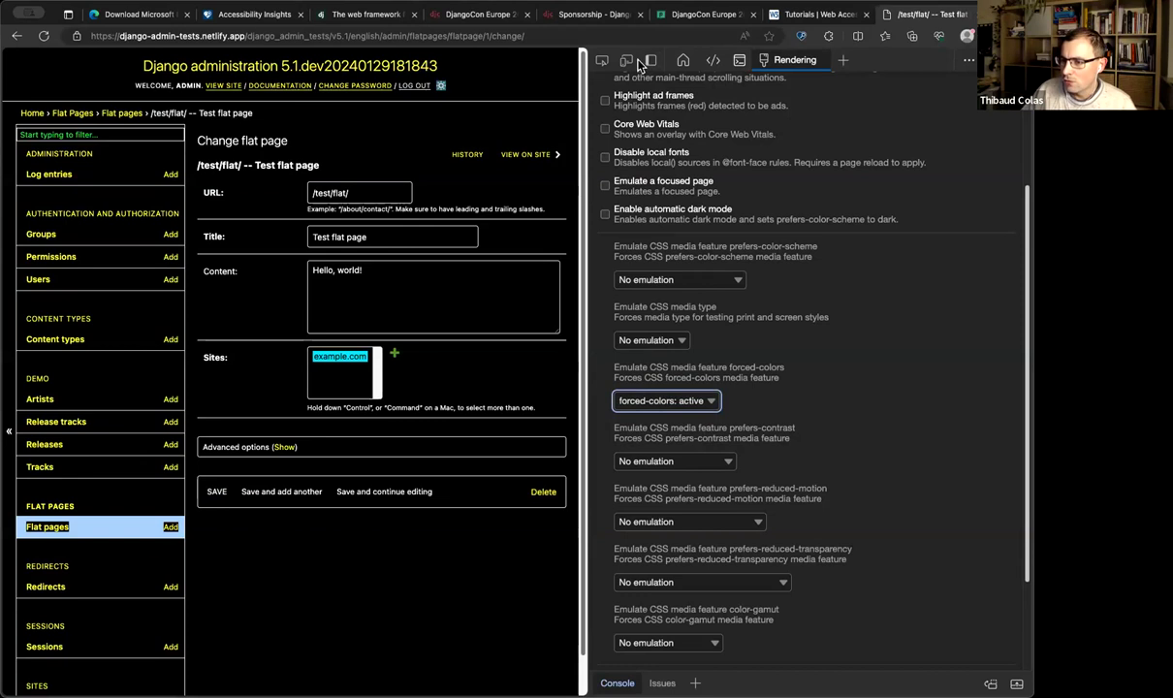
- Show the Console and run the "forced" commands to stop emulating forced-colors and then set it back to active
left_click(740, 60)
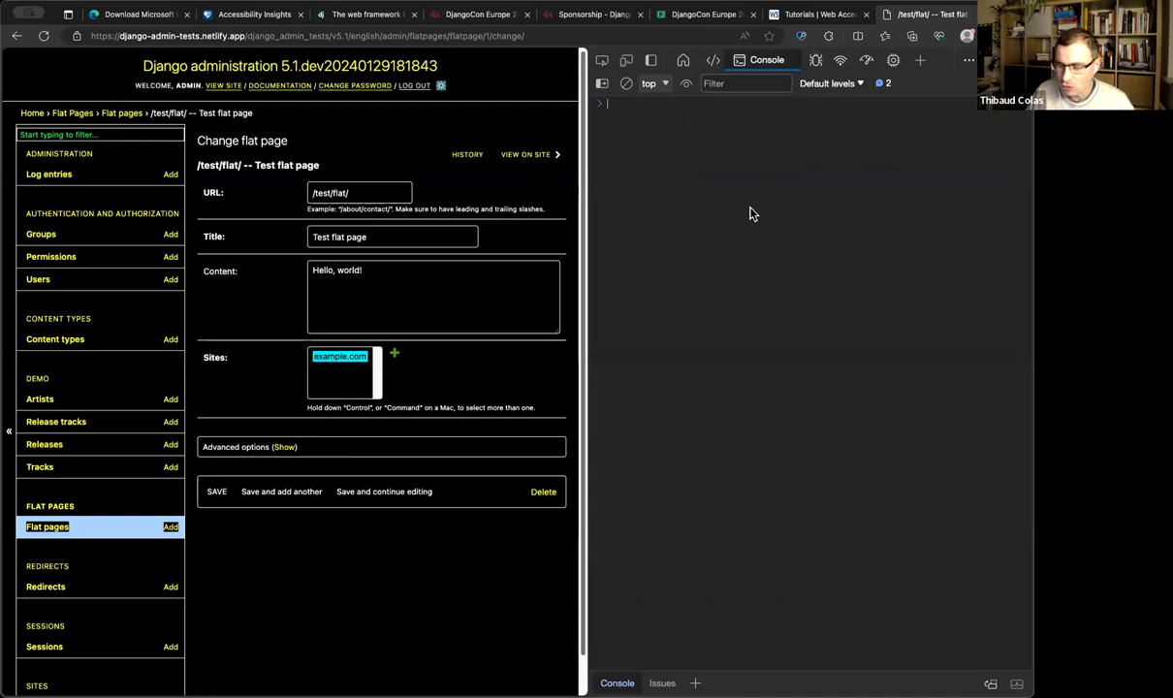
key("super+shift+p")
type("forced")
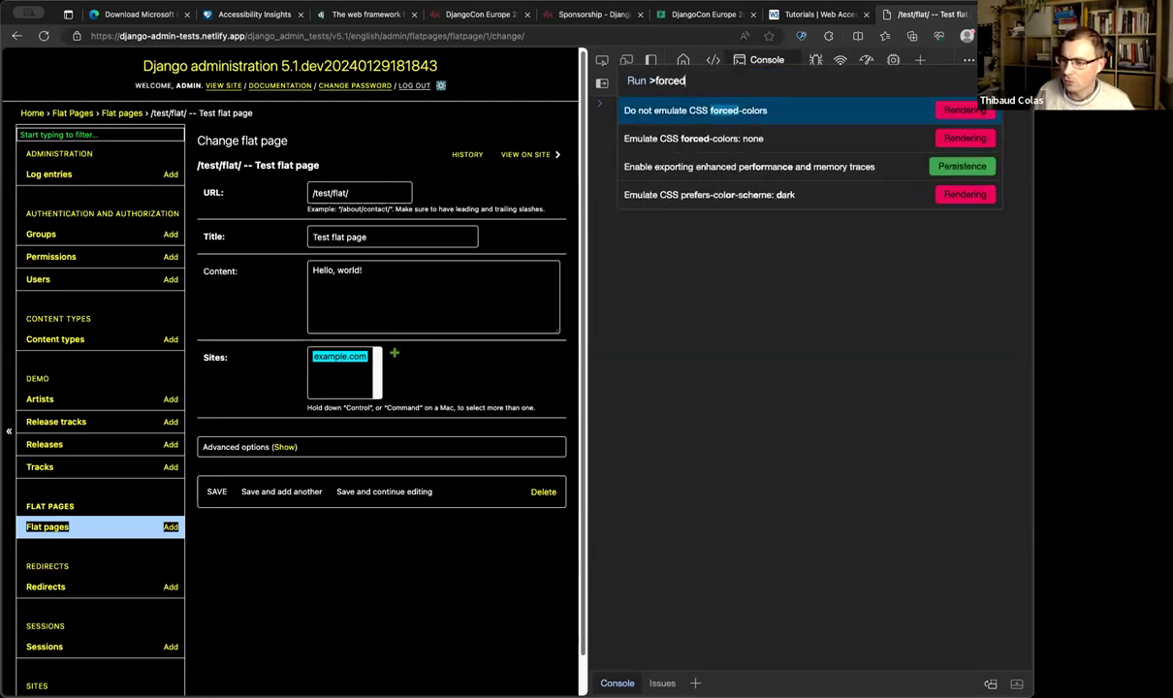
key("Return")
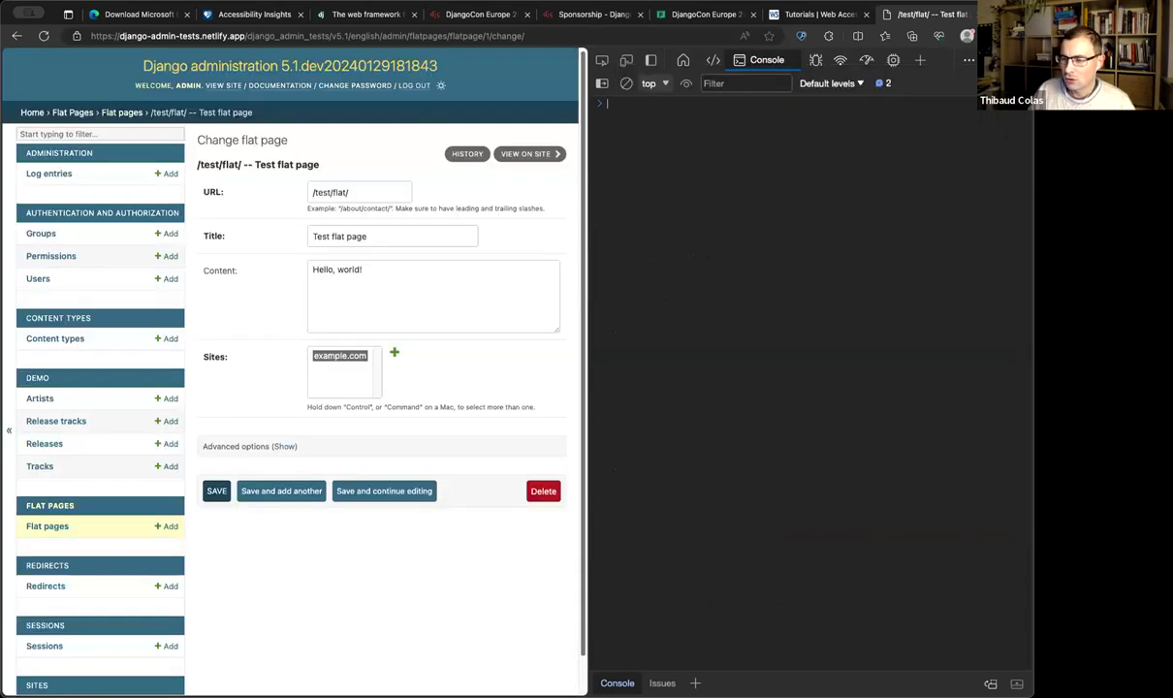
key("super+shift+p")
type("forced")
key("Return")
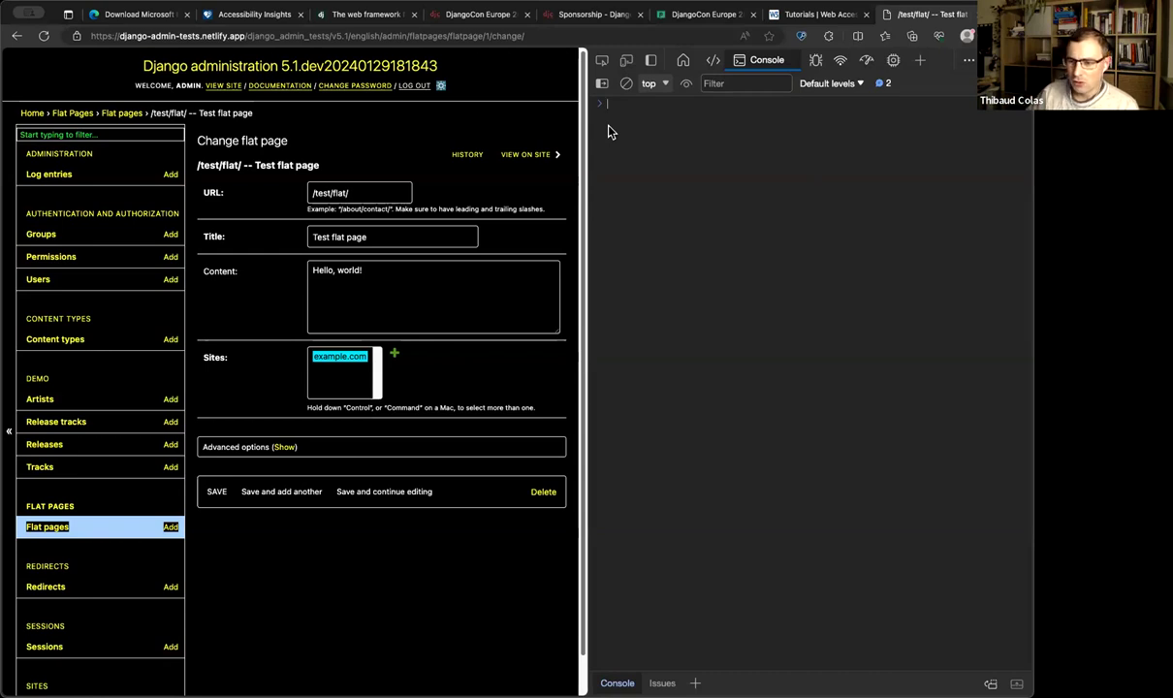
- Widen the page area further and run the Do not emulate CSS forced-colors command
left_click_drag(583, 127, 739, 133)
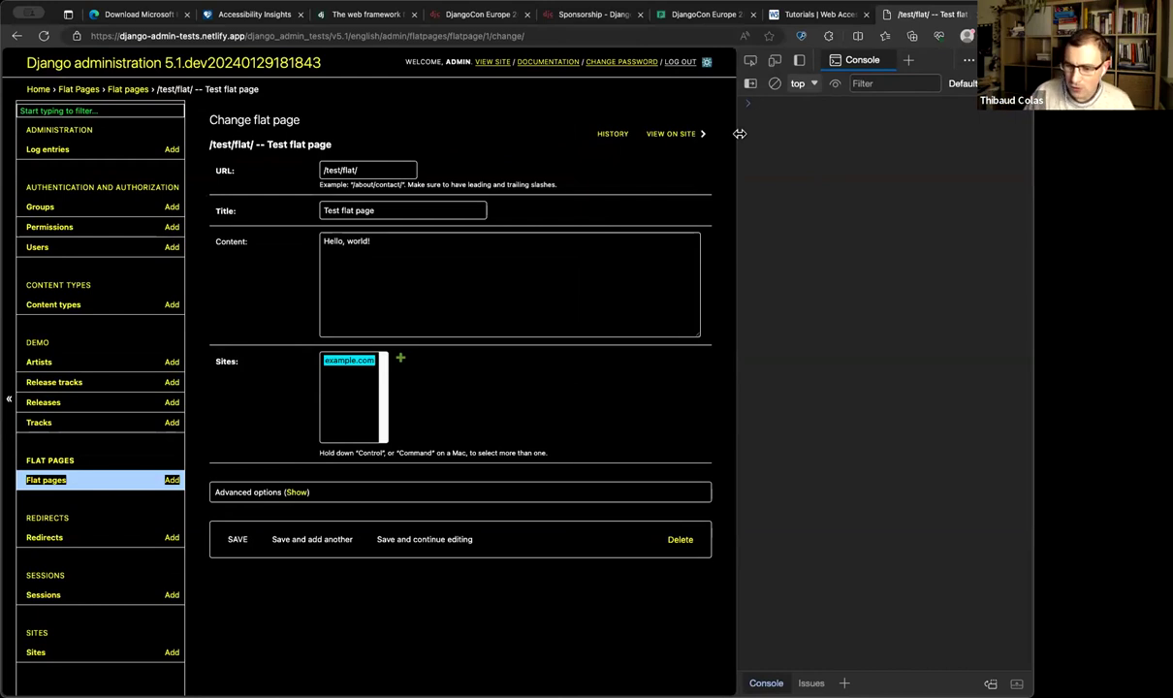
key("super+shift+p")
type("forced")
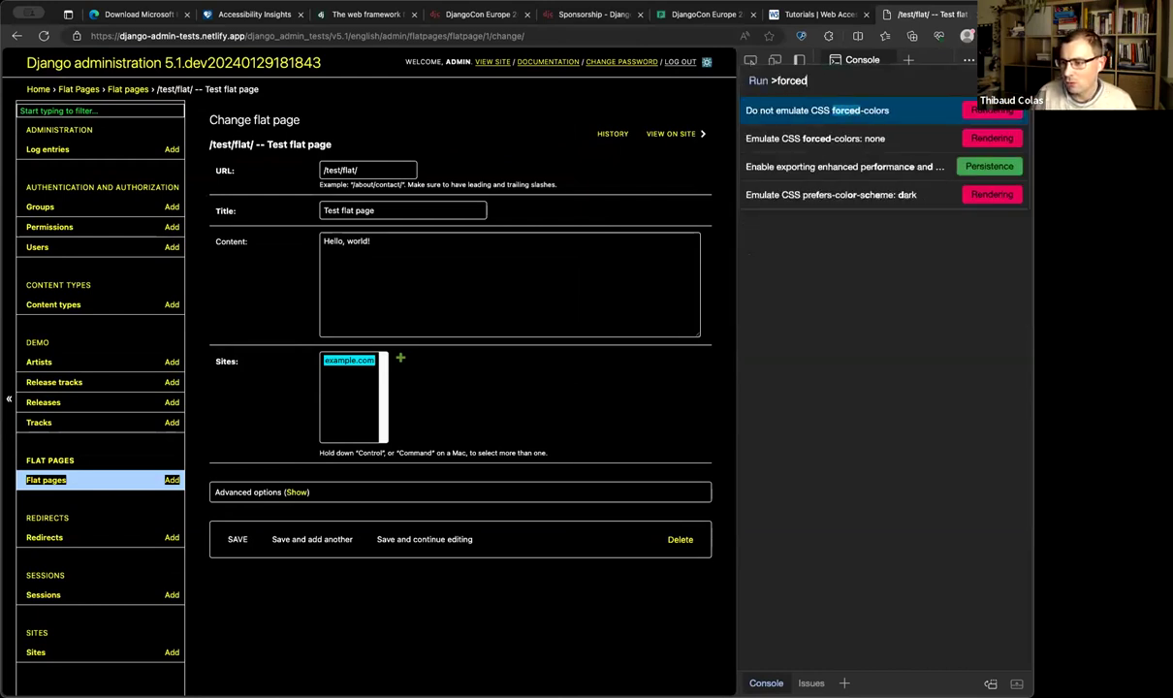
key("Return")
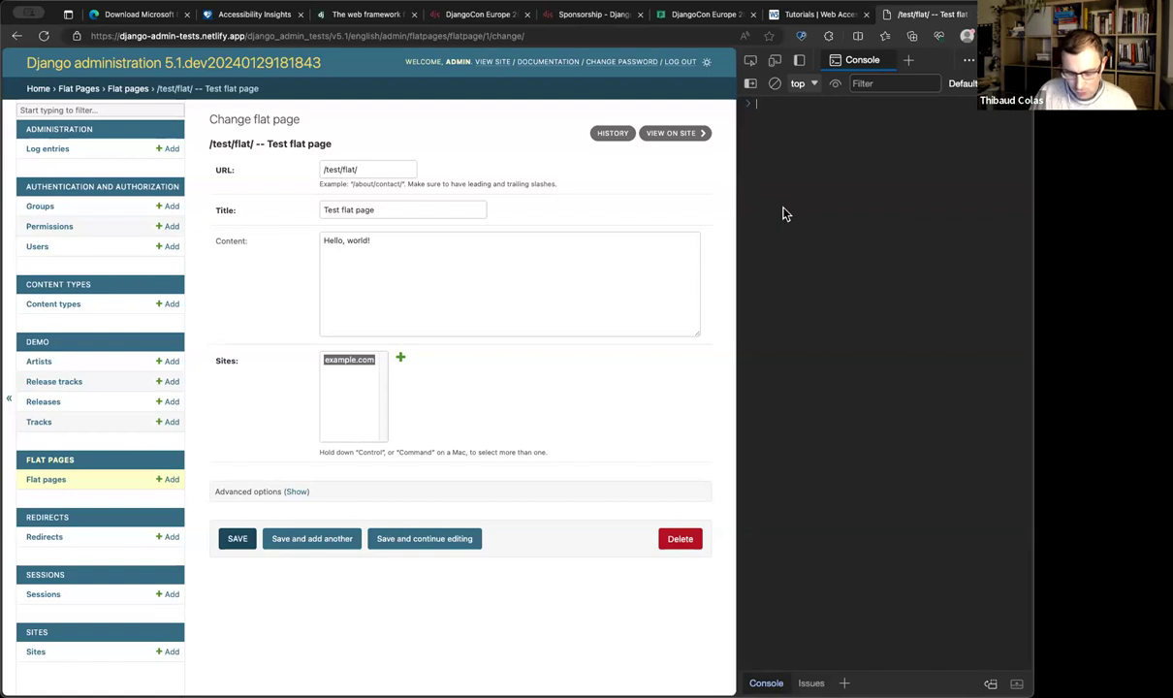
- Run the forced-colors active and Do not emulate commands alternately three times, comparing the form with and without forced colors
key("super+shift+p")
type("forced")
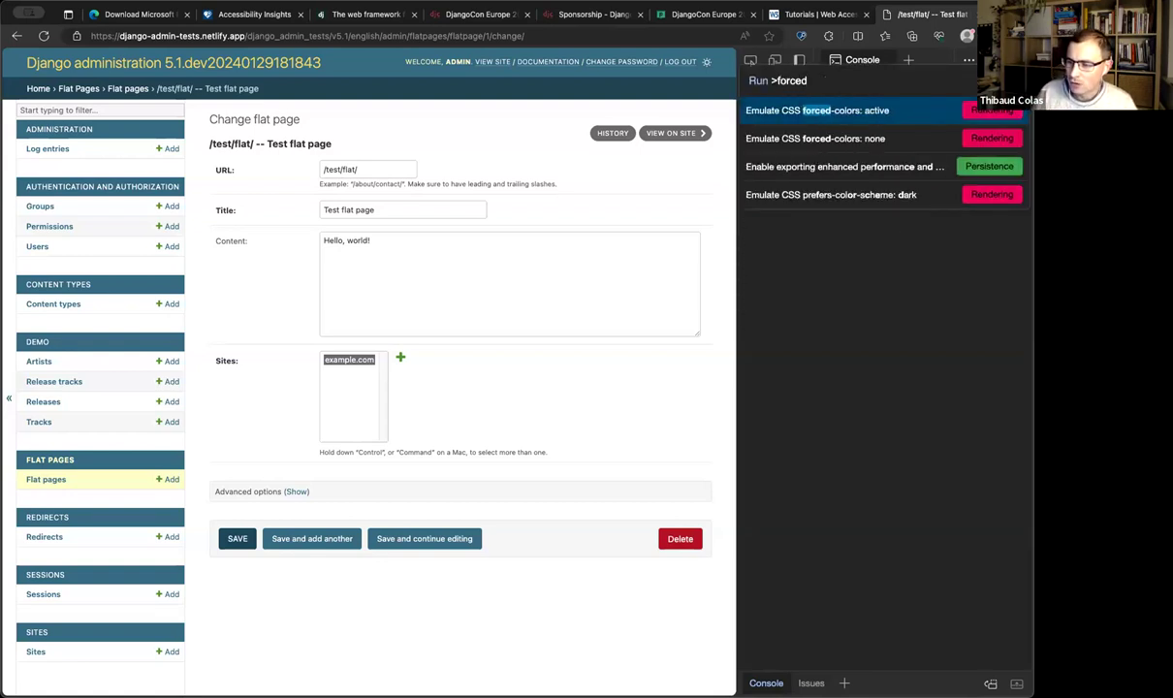
key("Return")
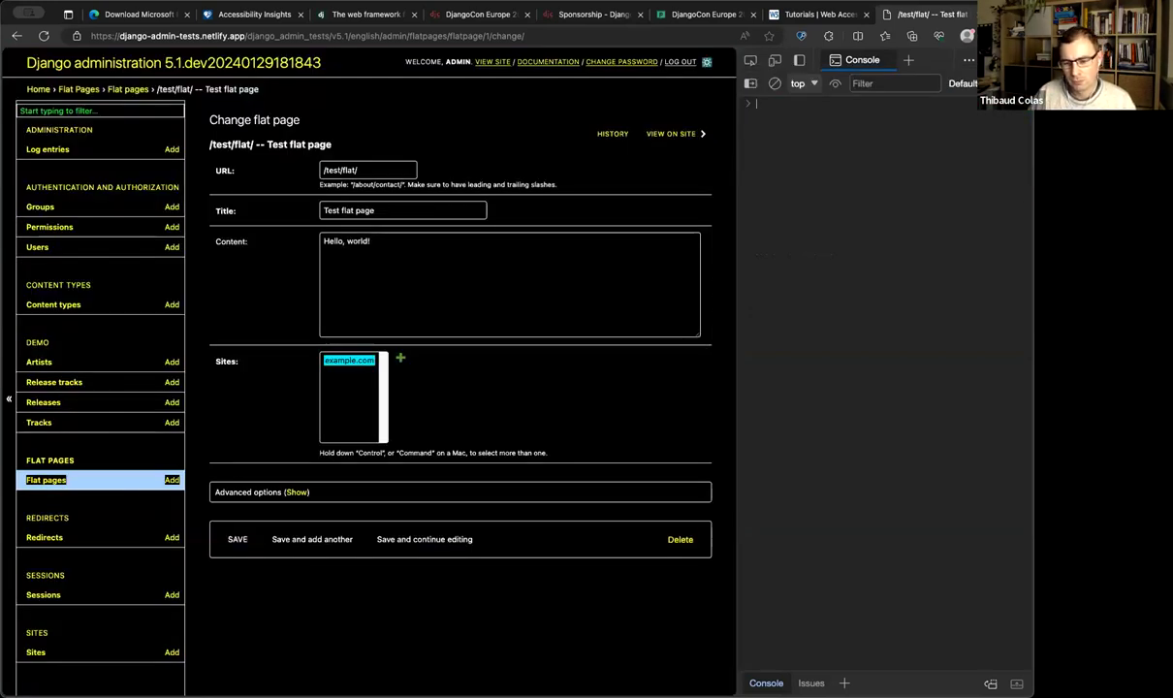
key("super+shift+p")
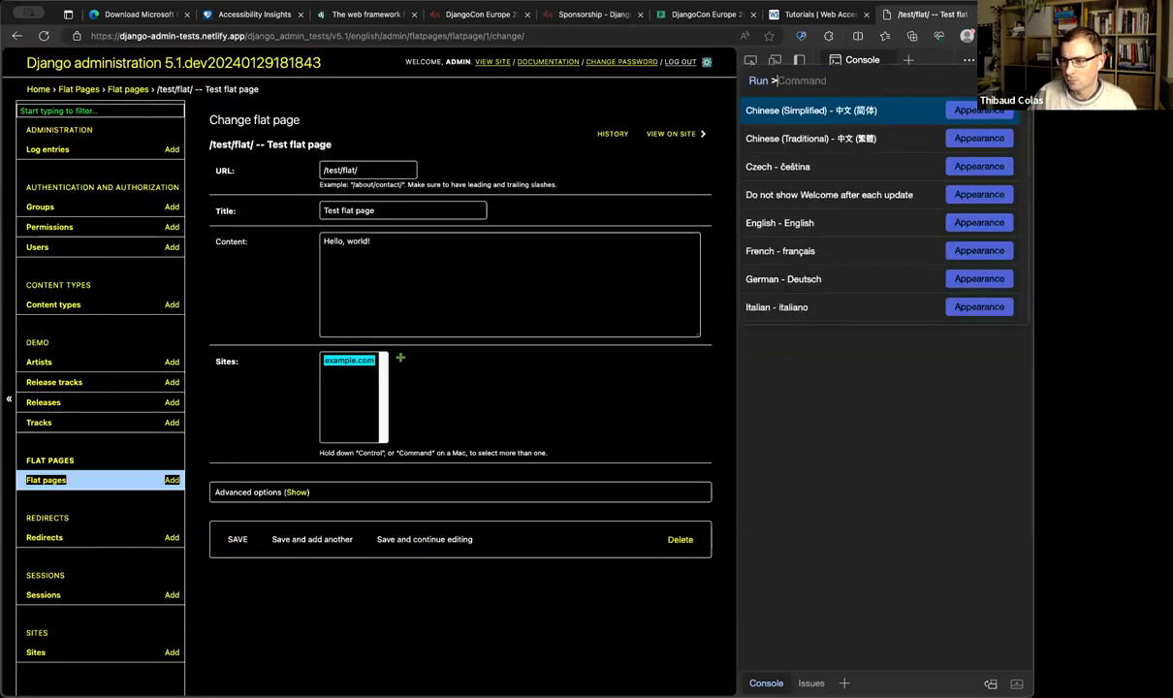
type("forced")
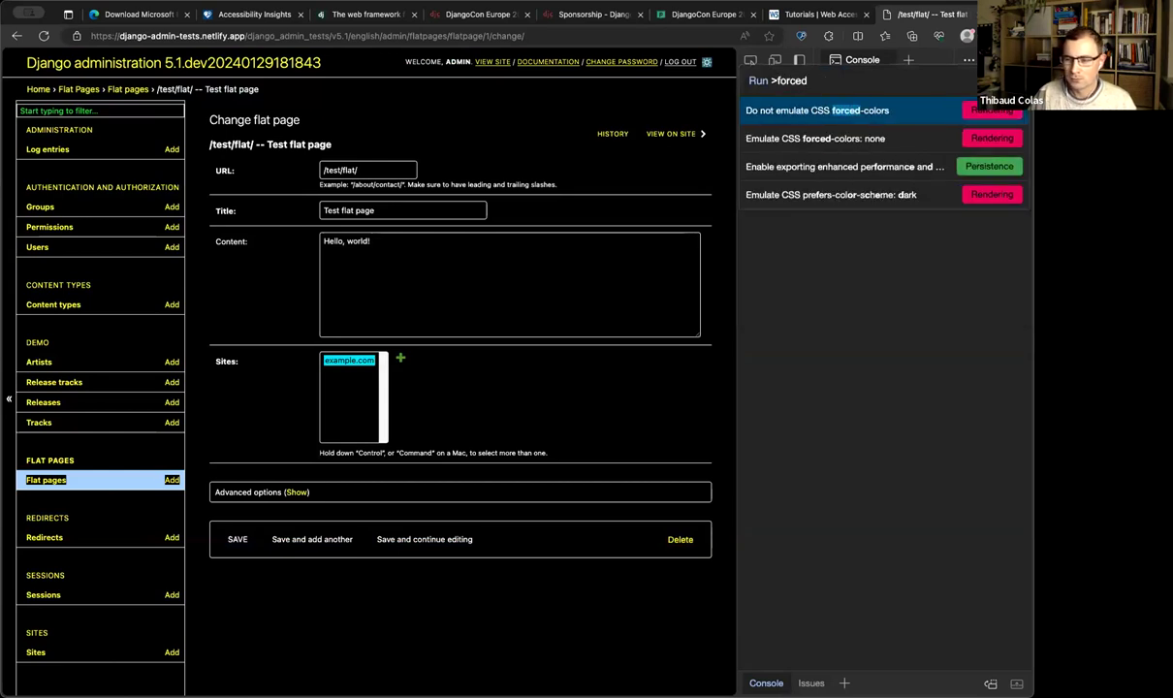
key("Return")
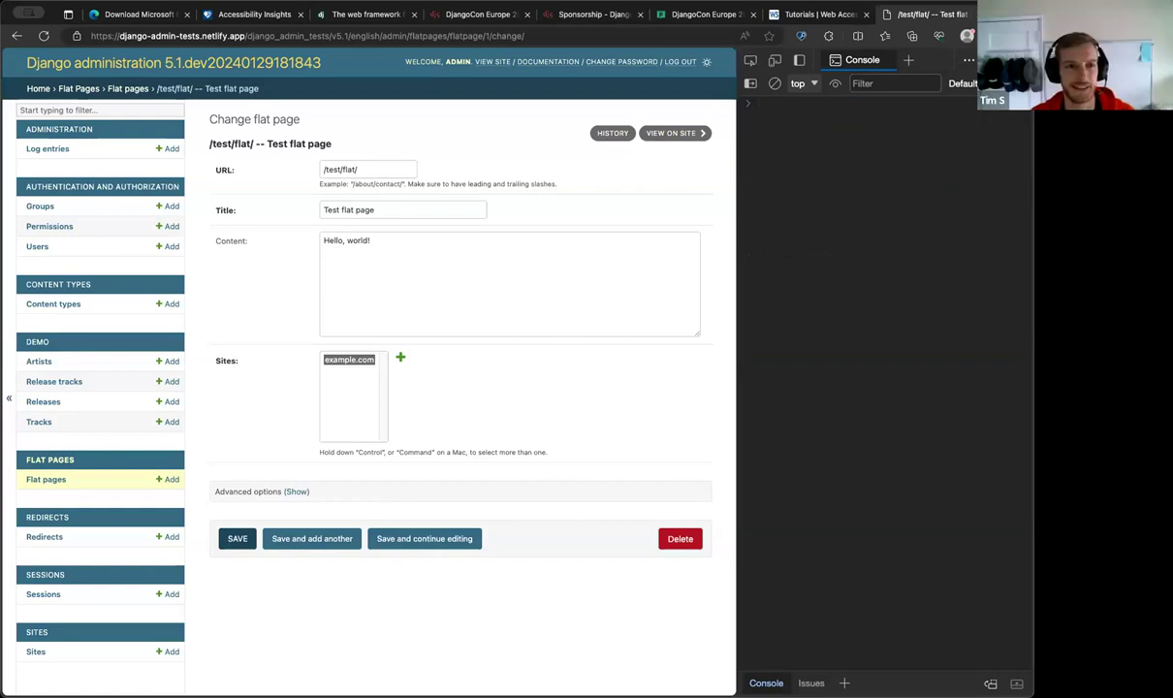
key("super+shift+p")
type("forced")
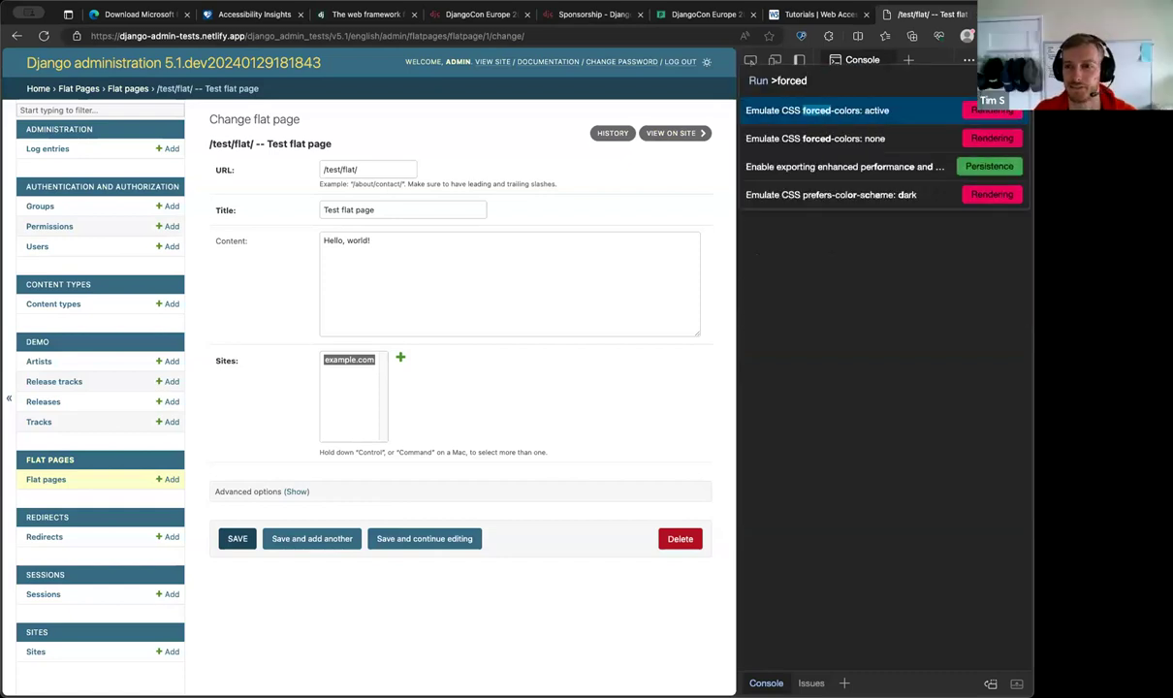
key("Return")
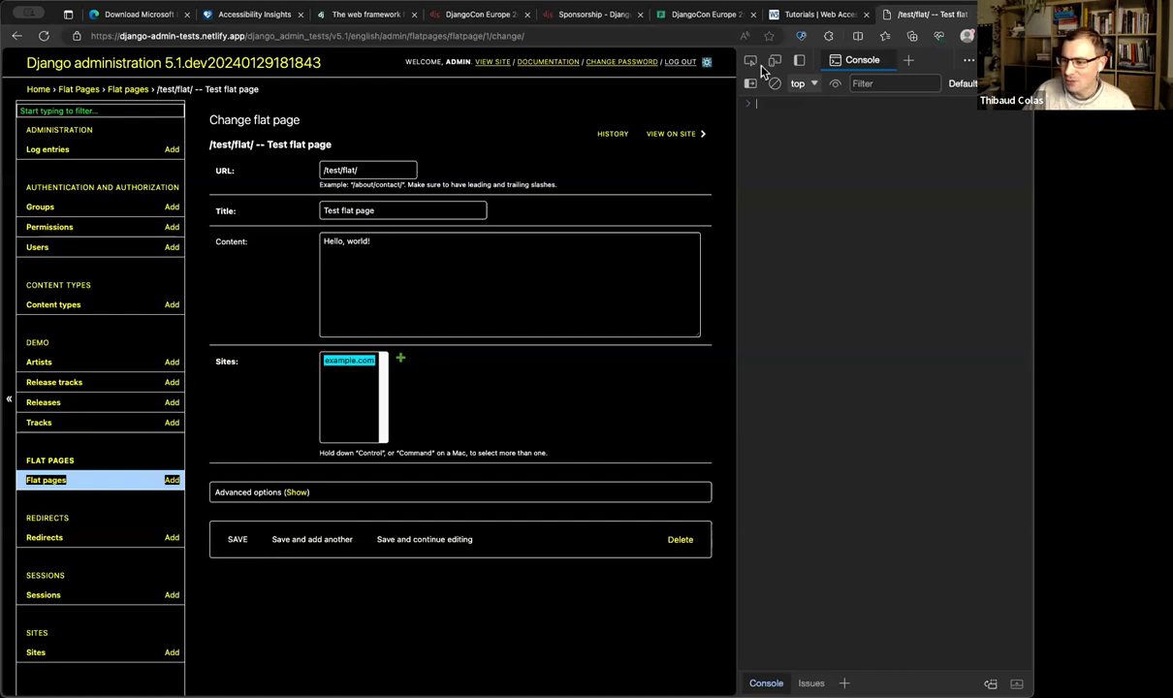
key("super+shift+p")
type("forced")
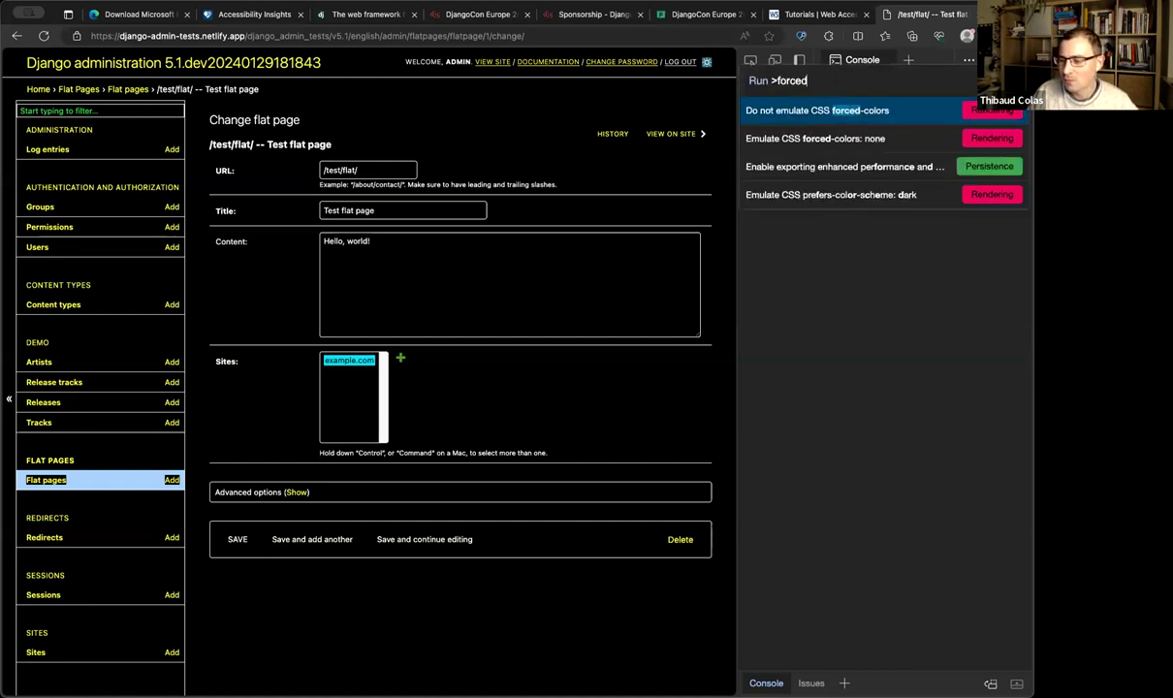
key("Return")
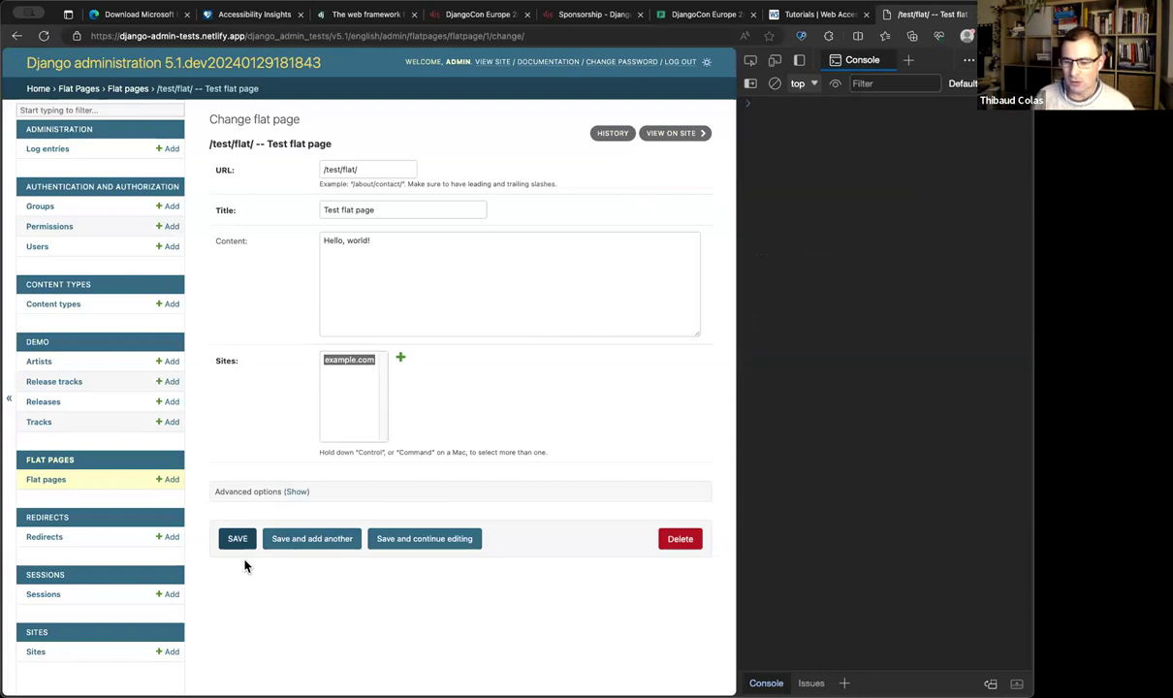
key("super+shift+p")
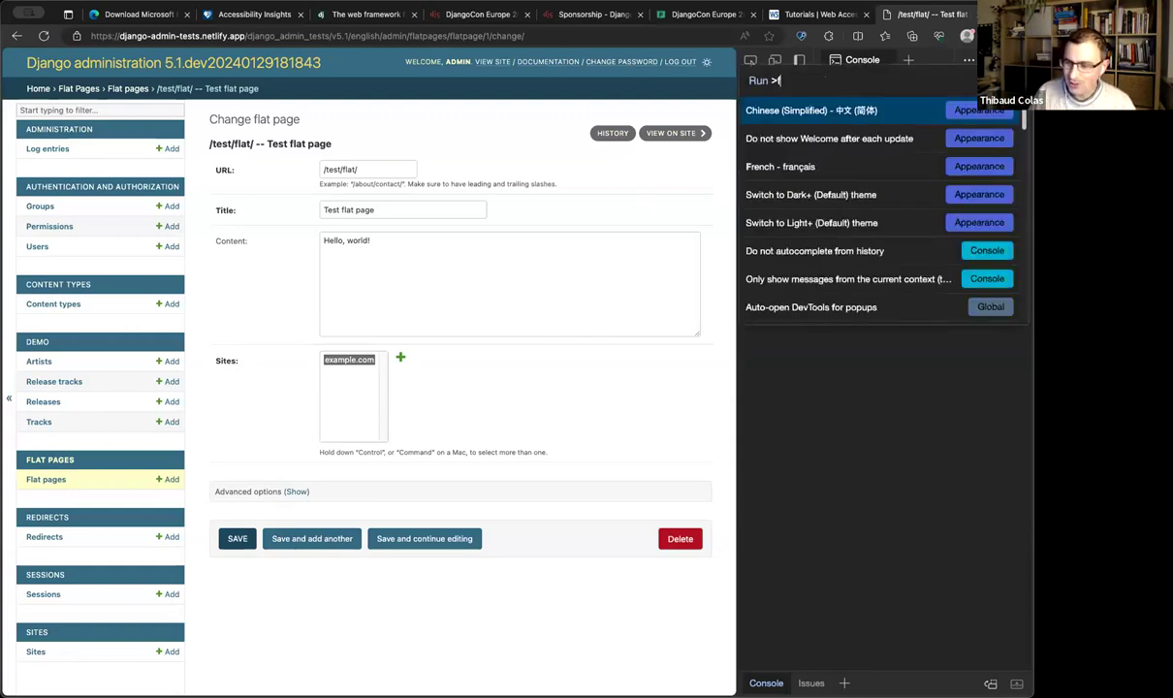
type("forced")
key("Return")
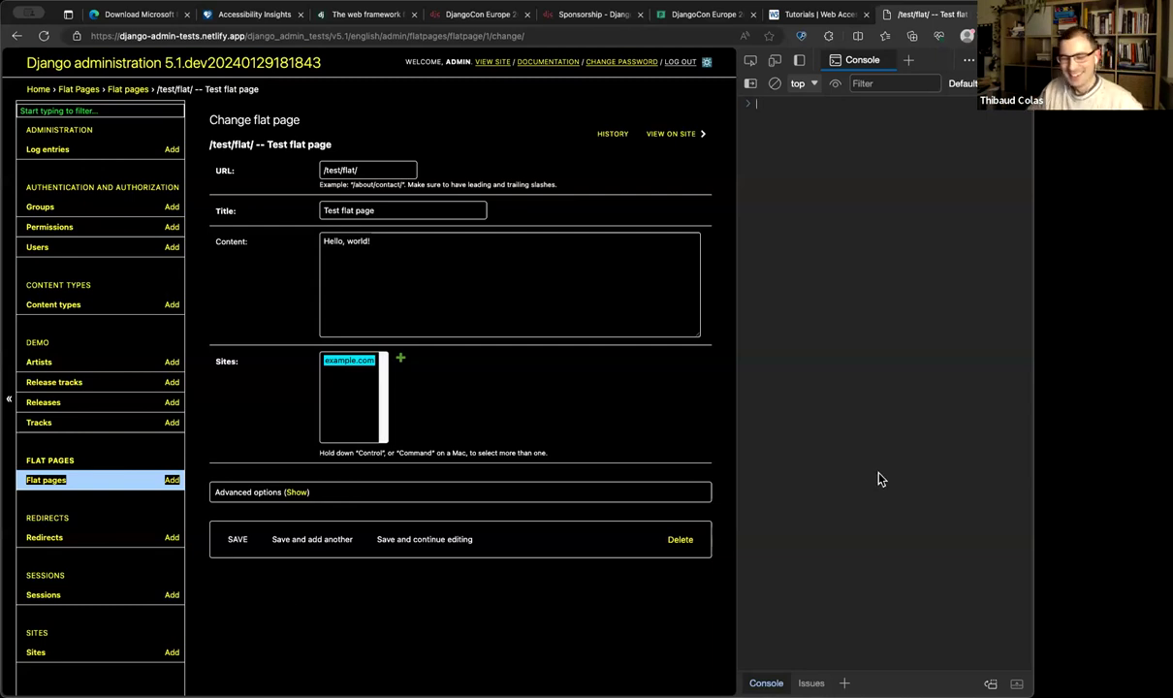
key("super+shift+p")
type("forced")
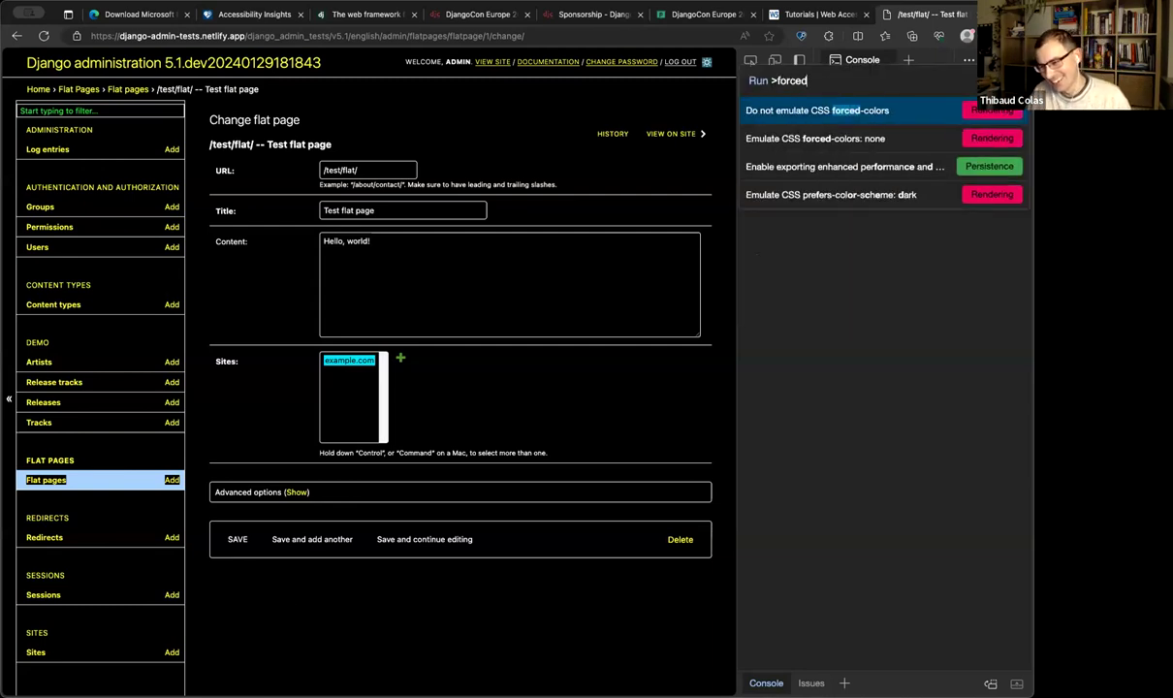
key("Return")
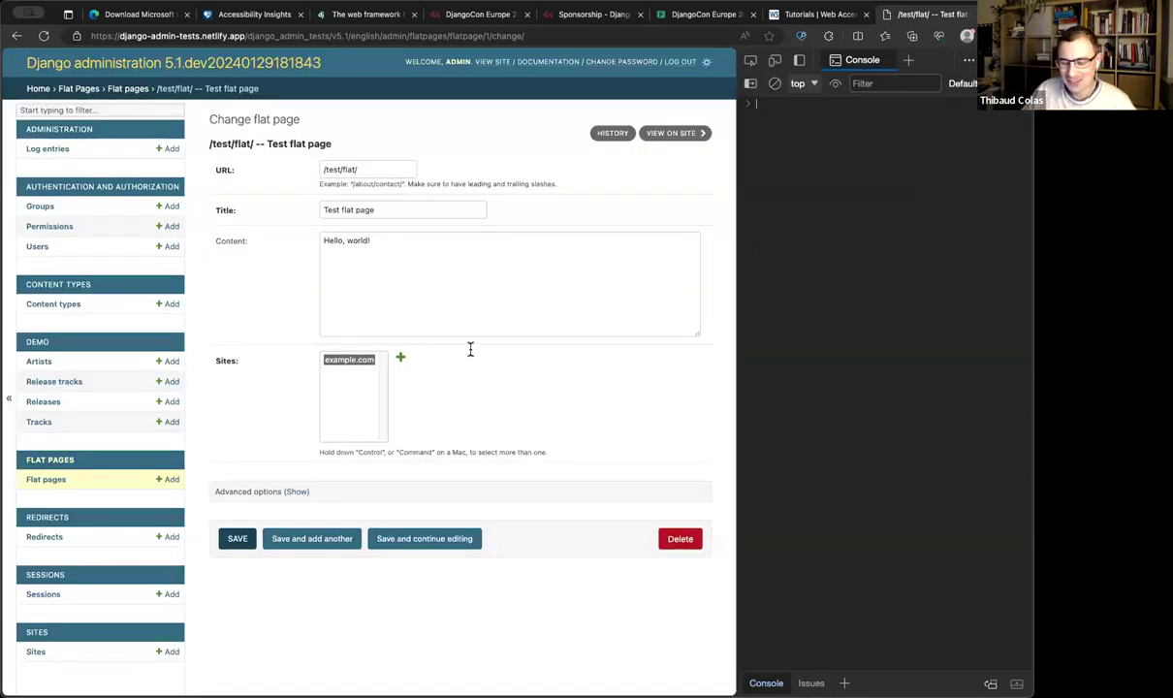
- Inspect the Show link of the Advanced options section and examine its markup in the element tree
key("super+shift+c")
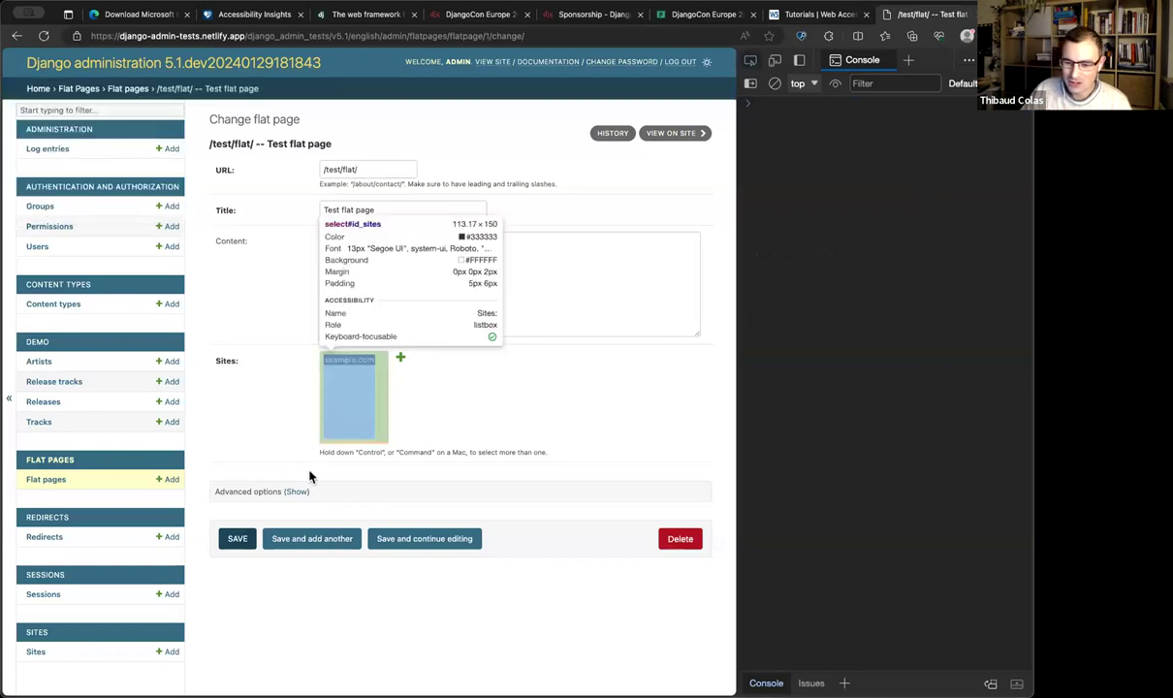
left_click(297, 492)
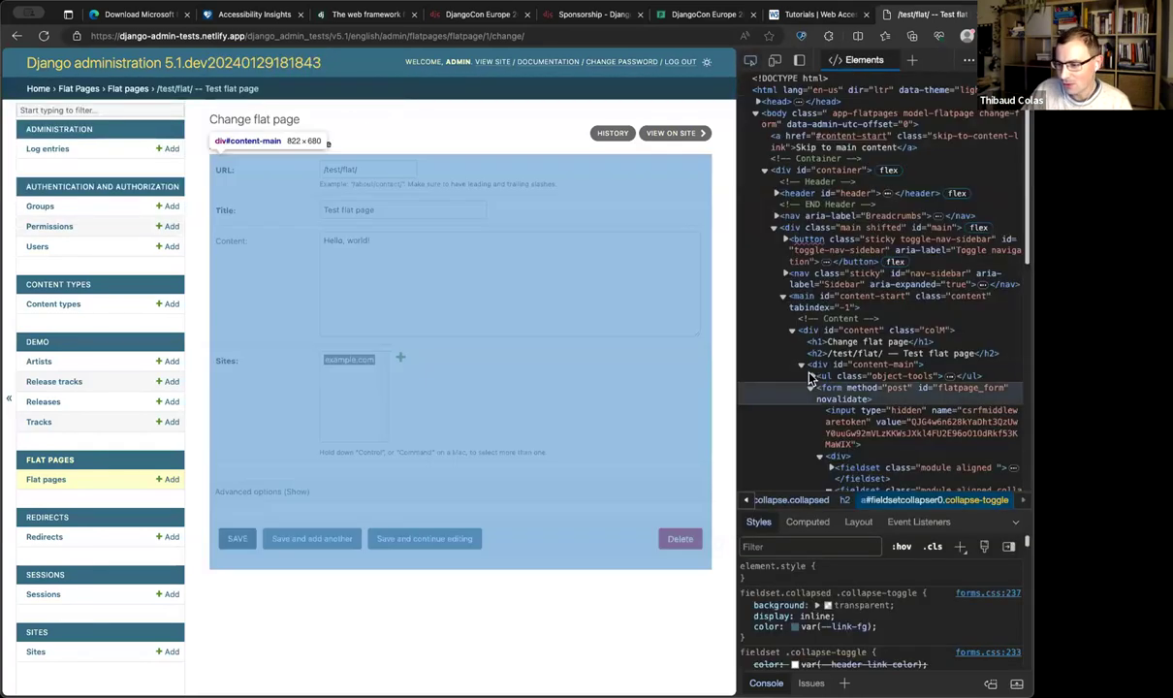
scroll(764, 351, "down", 2)
scroll(811, 378, "down", 1)
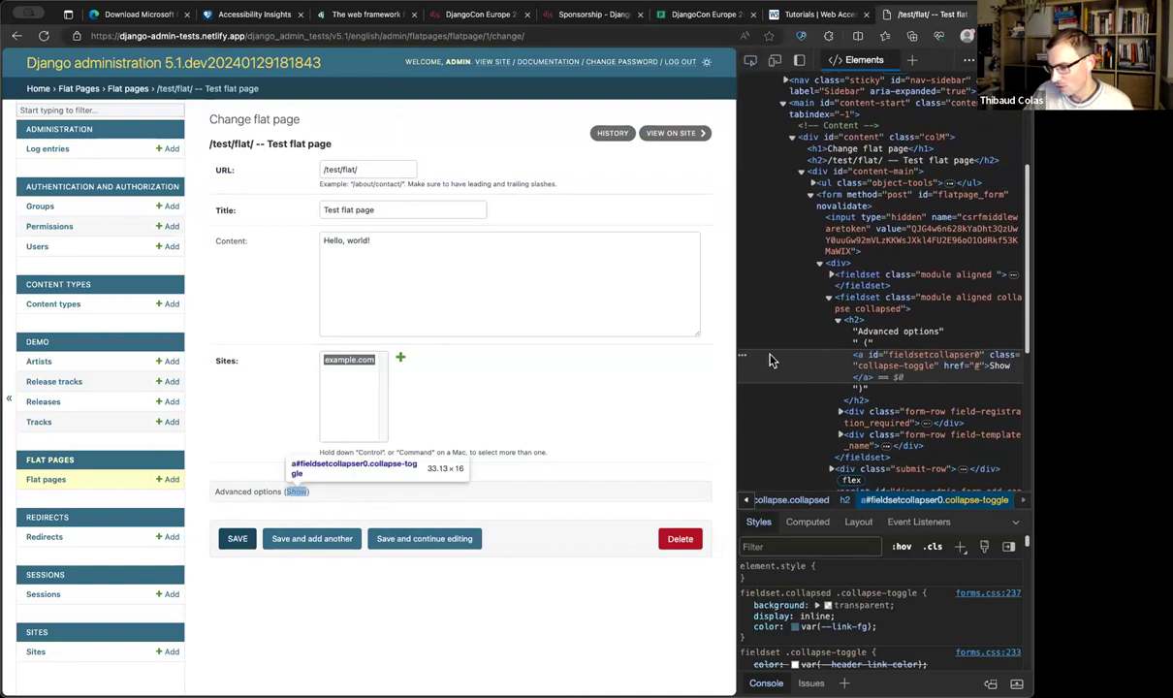
- Widen the developer tools and show and hide the Advanced options section twice, watching how its fieldset and link markup change
left_click_drag(738, 353, 609, 349)
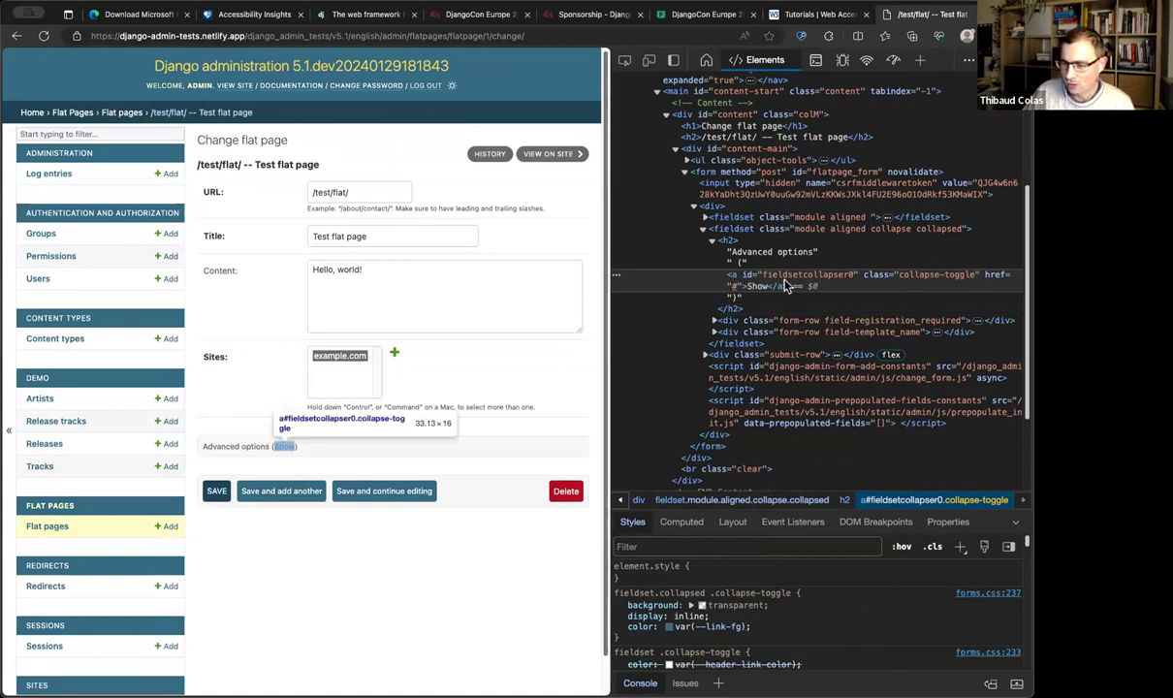
left_click(286, 448)
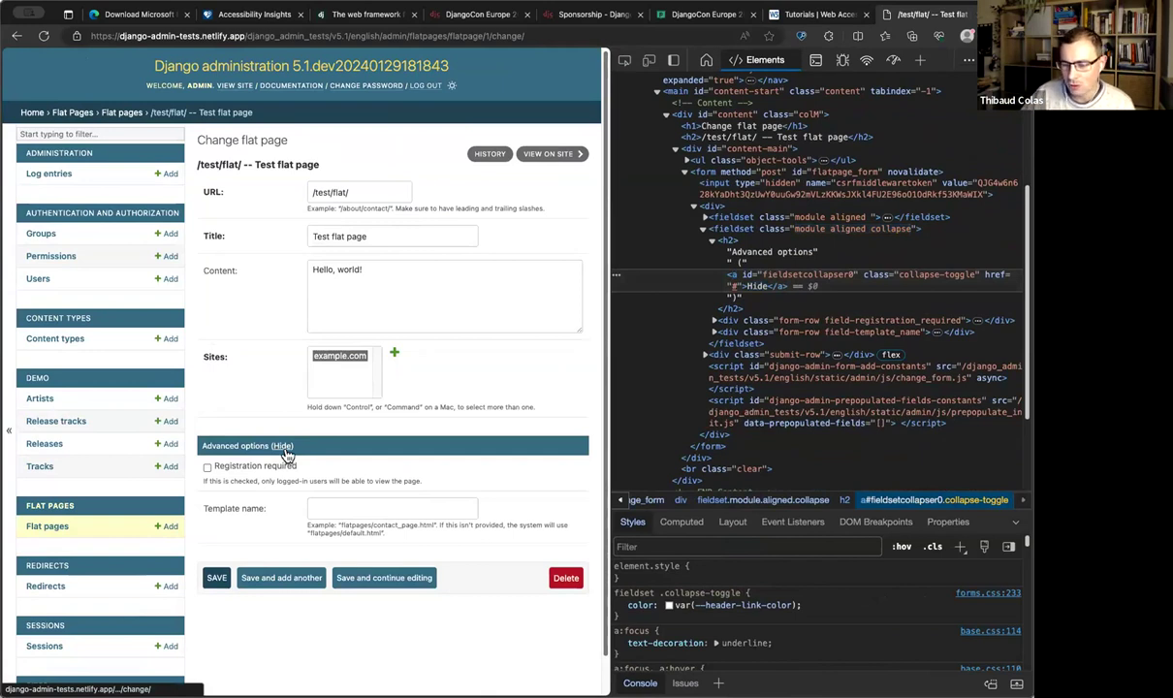
left_click(283, 446)
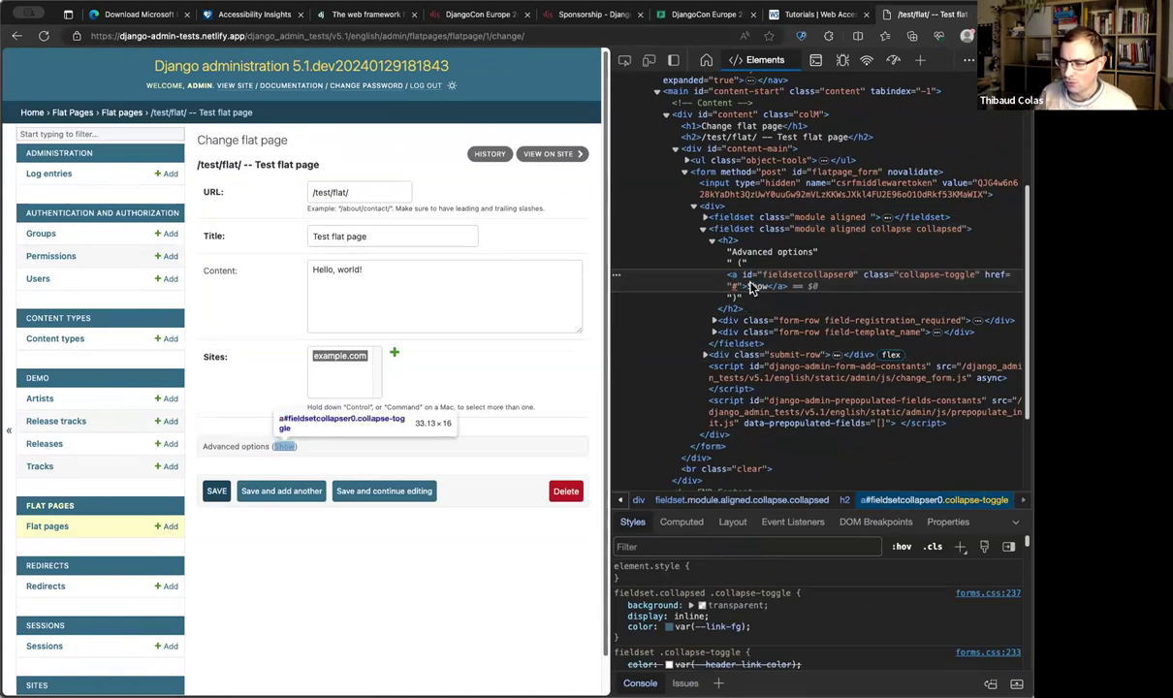
left_click(284, 448)
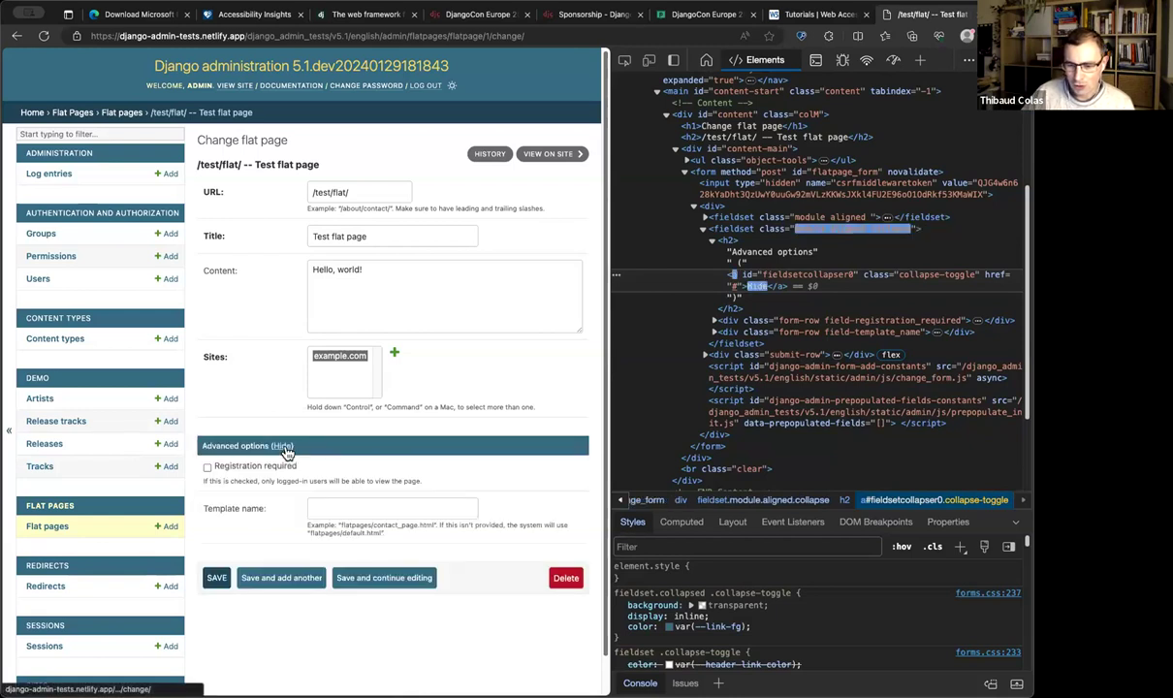
left_click(285, 448)
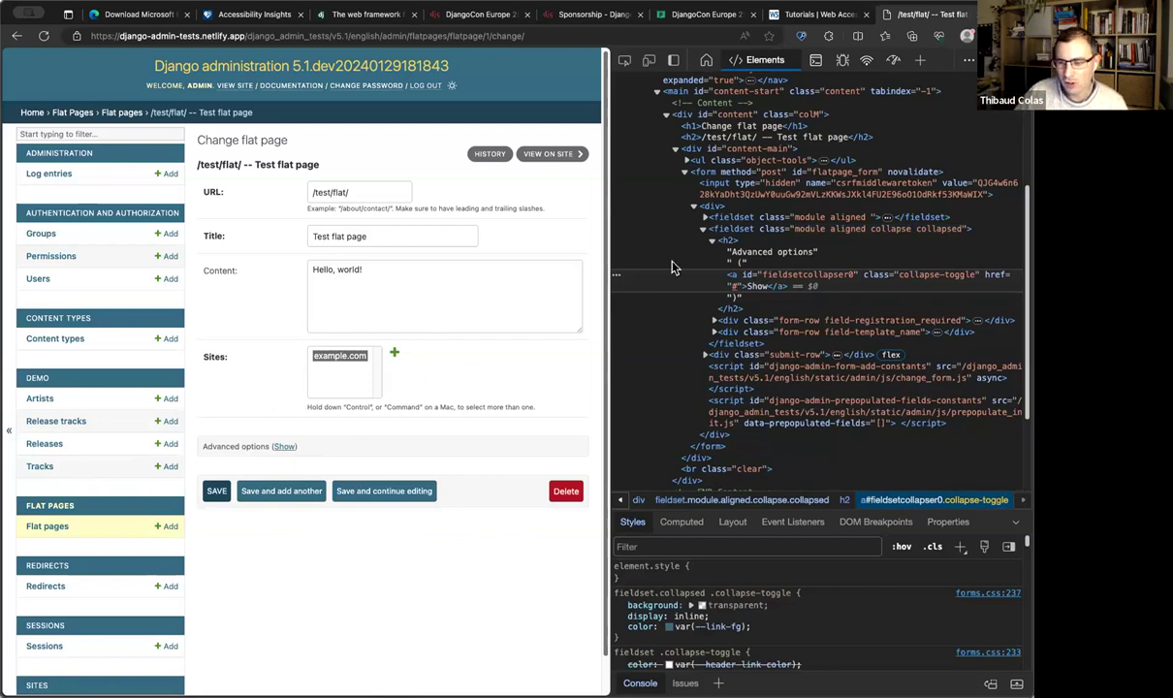
- Select the collapsed Advanced options fieldset in the element tree and run the Emulate CSS forced-colors: active command
left_click(825, 233)
key("super+shift+p")
type("forced")
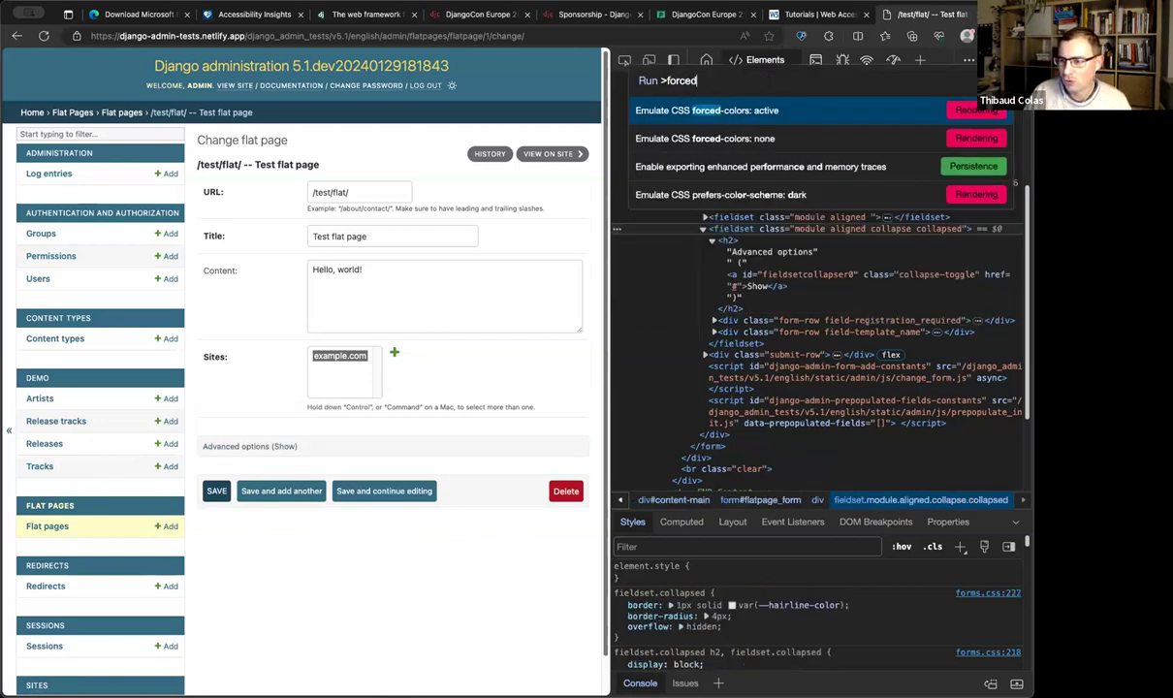
key("Return")
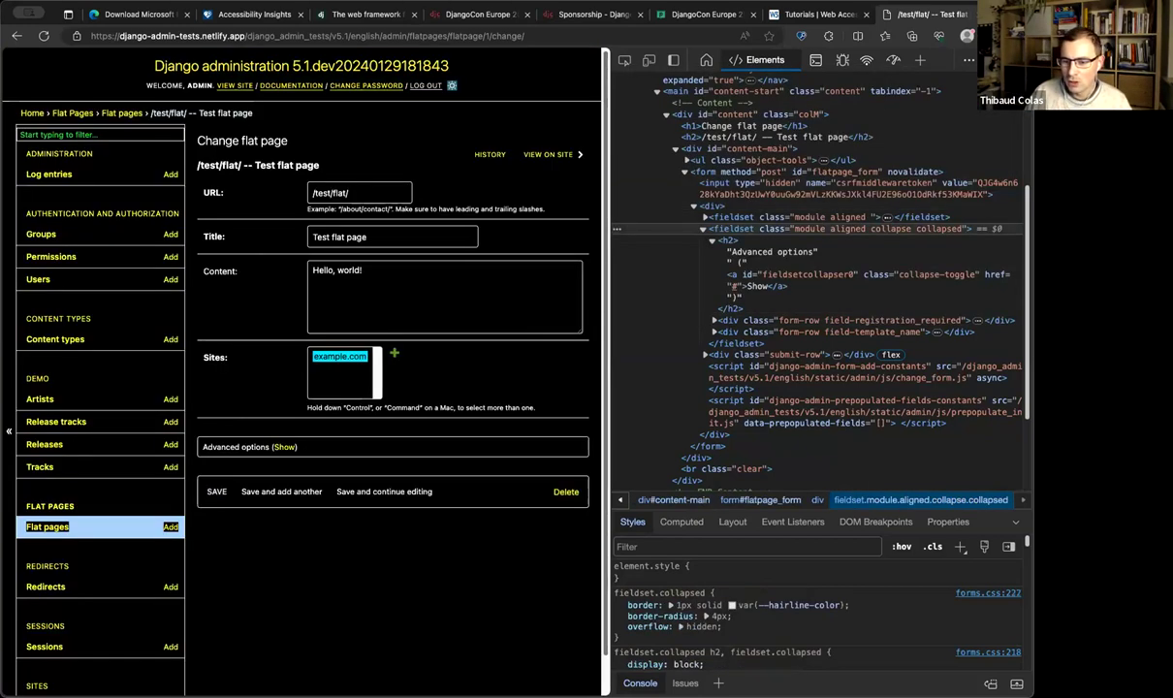
- Repeatedly expand and collapse the Advanced options section under forced colors to compare its borders and heading, leaving it expanded
left_click(281, 448)
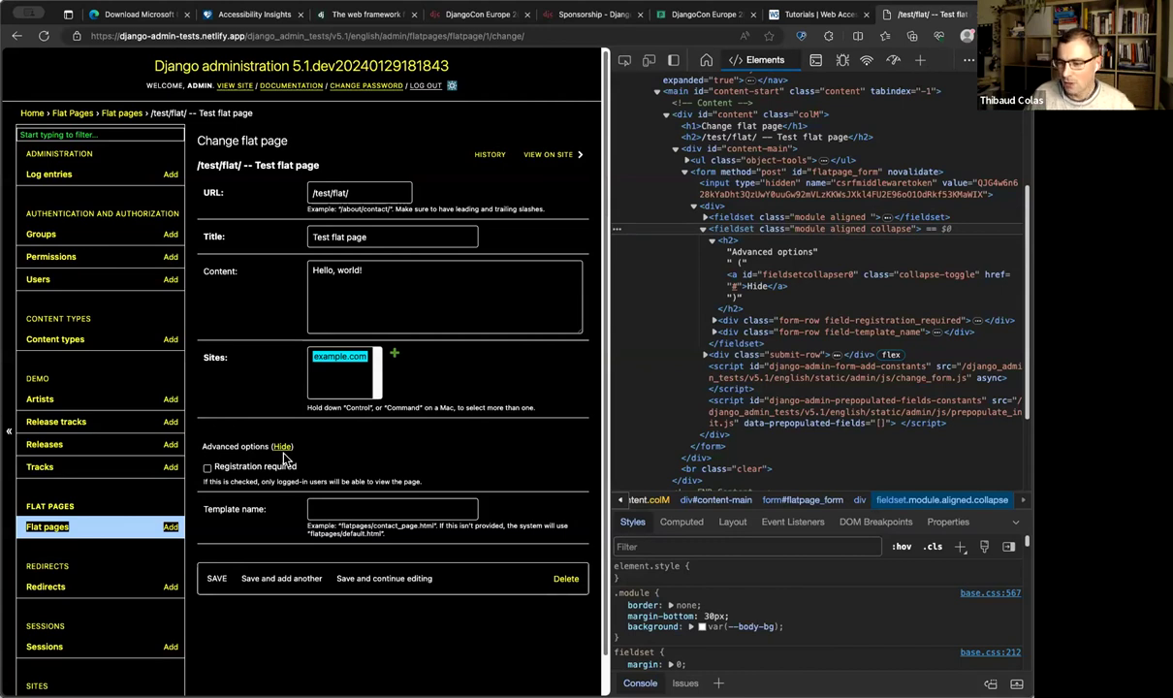
left_click(282, 446)
left_click(282, 447)
left_click(282, 447)
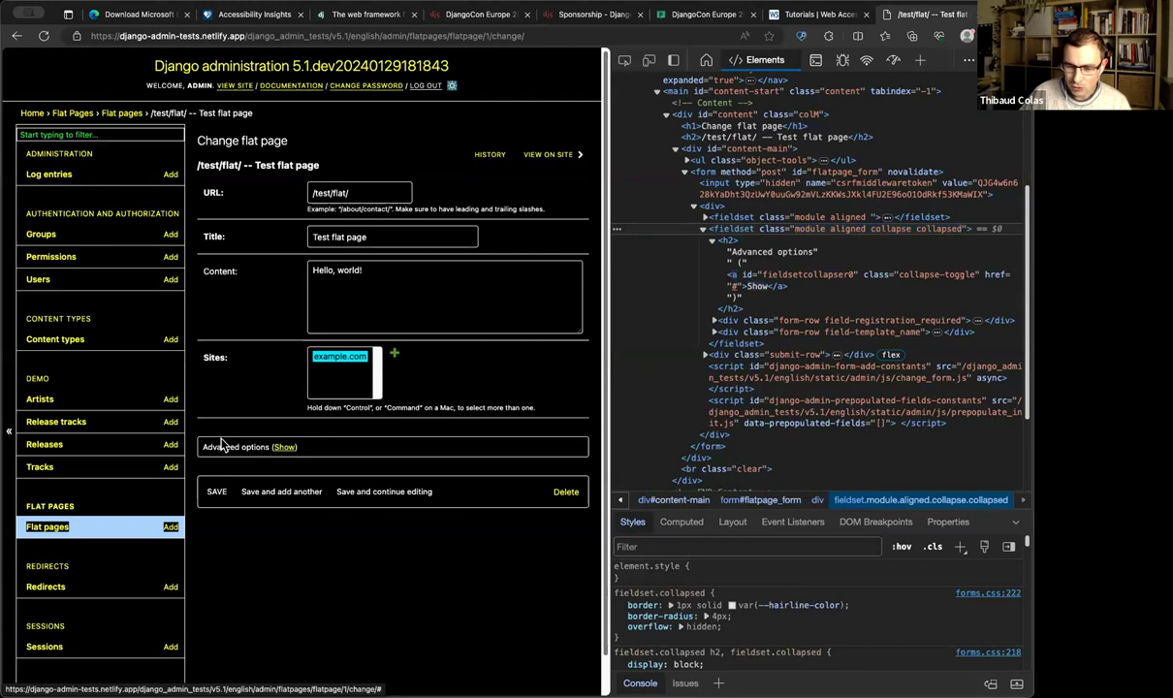
left_click(282, 447)
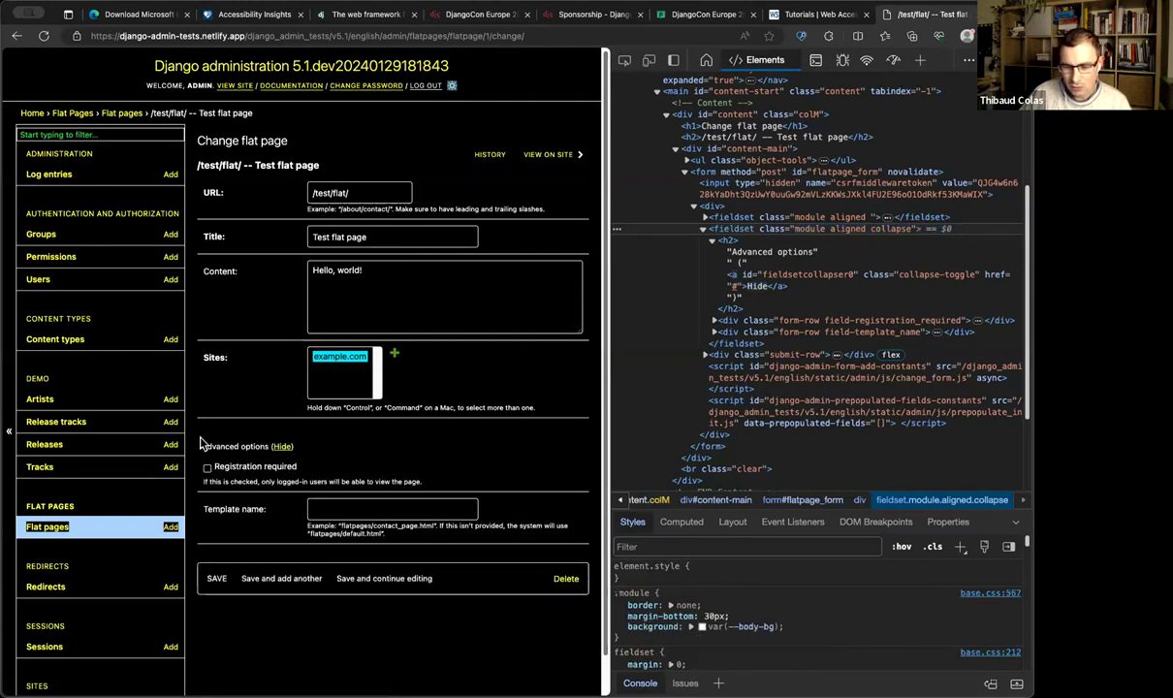
left_click(282, 447)
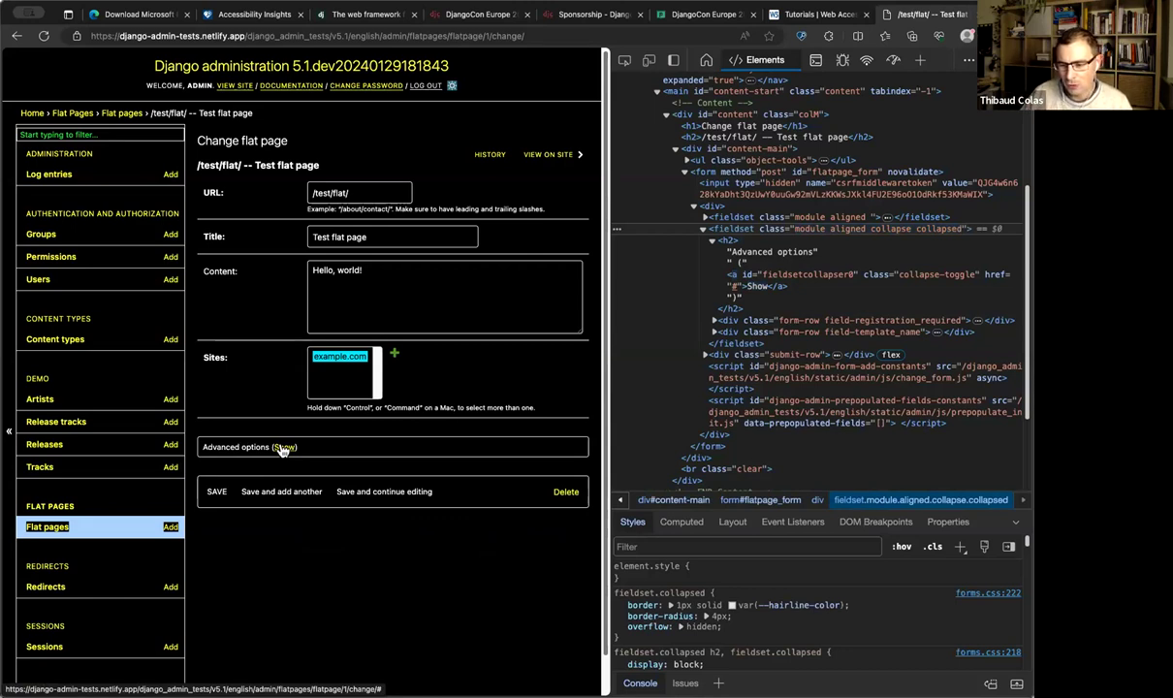
left_click(282, 446)
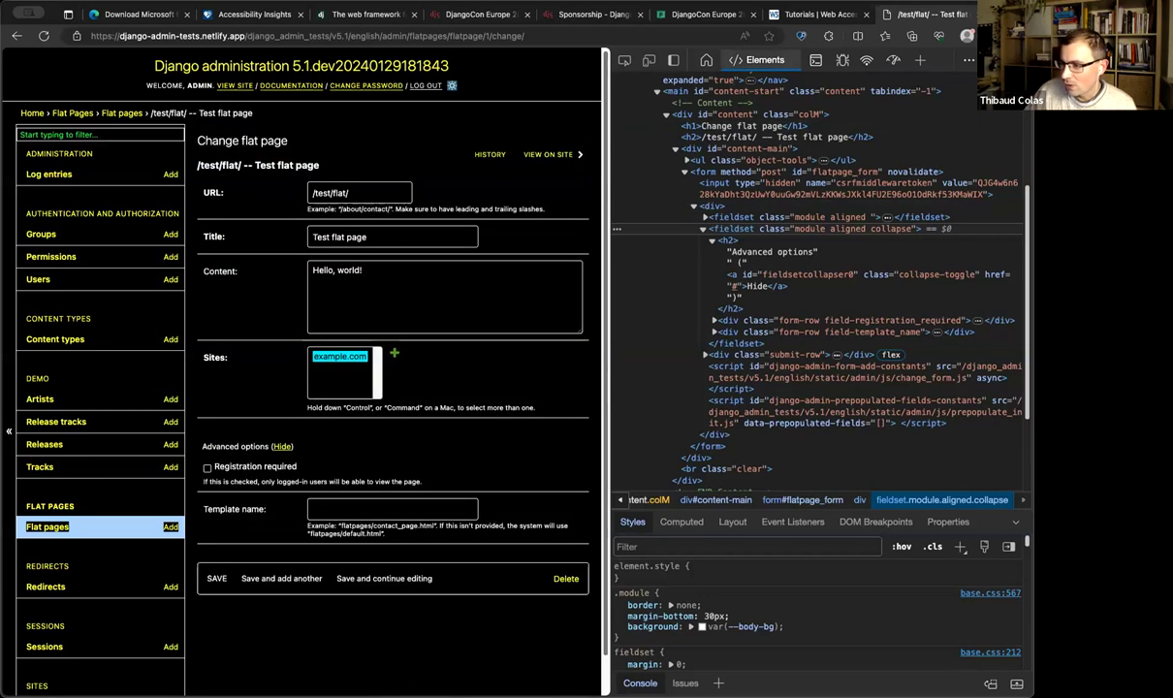
- Close the developer tools, switch to the Accessibility Insights website, and view the Accessibility Insights for Web extension's checks before dismissing them
key("super+alt+i")
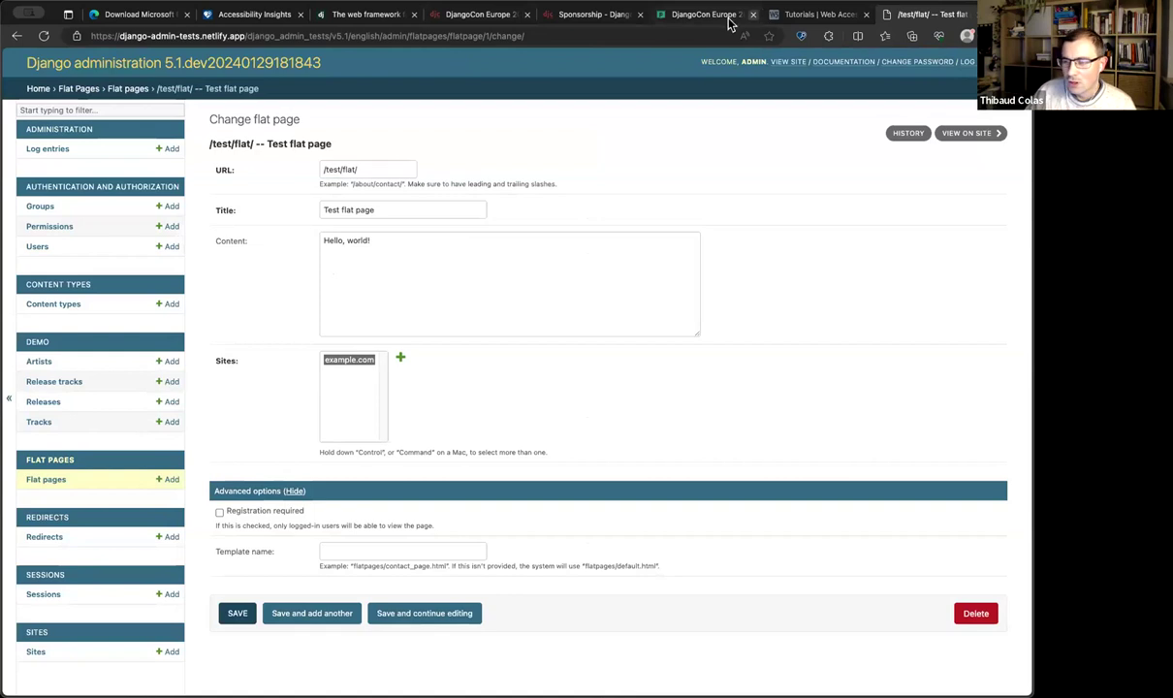
left_click(259, 15)
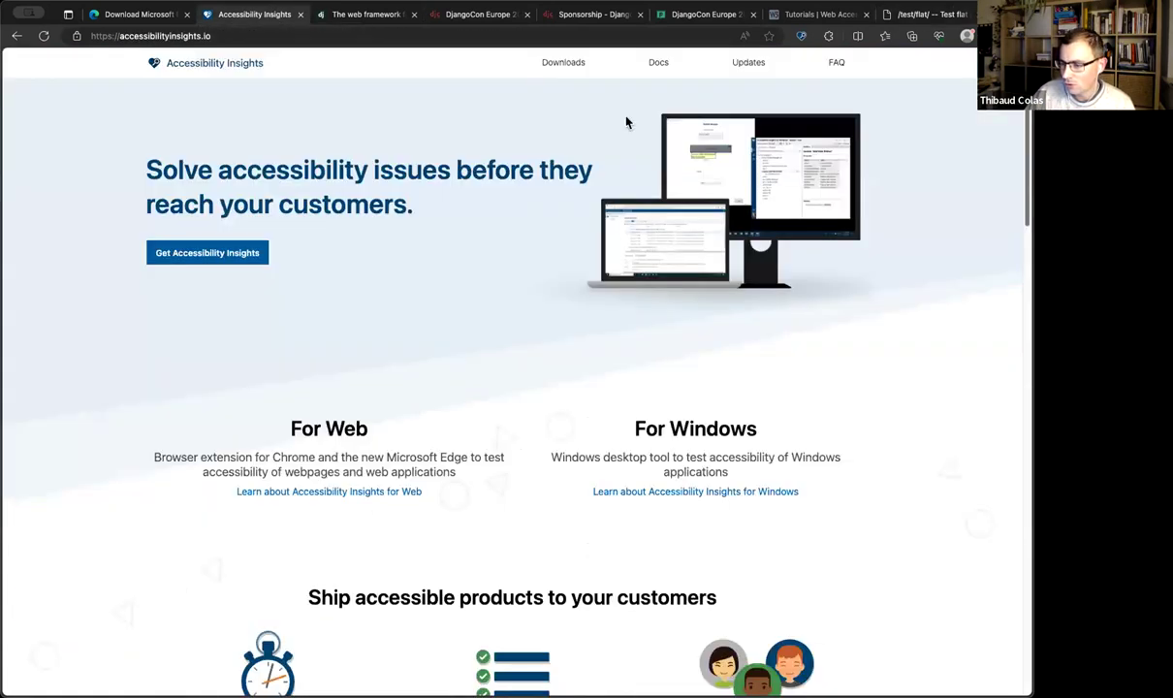
left_click(800, 38)
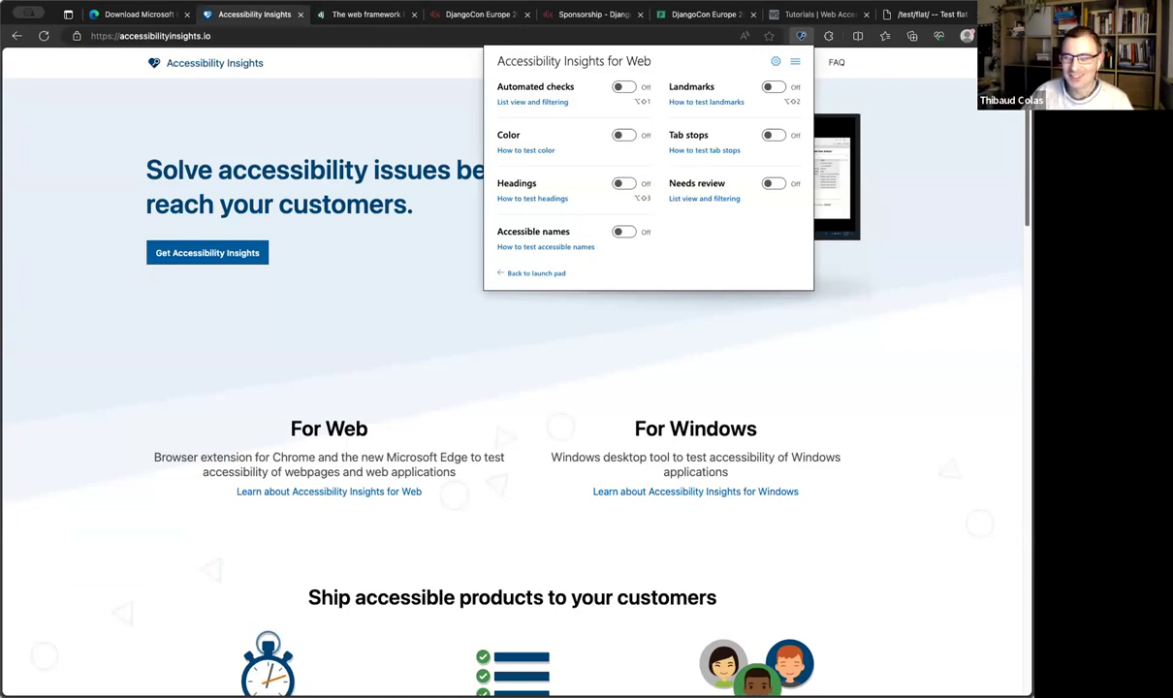
left_click(414, 51)
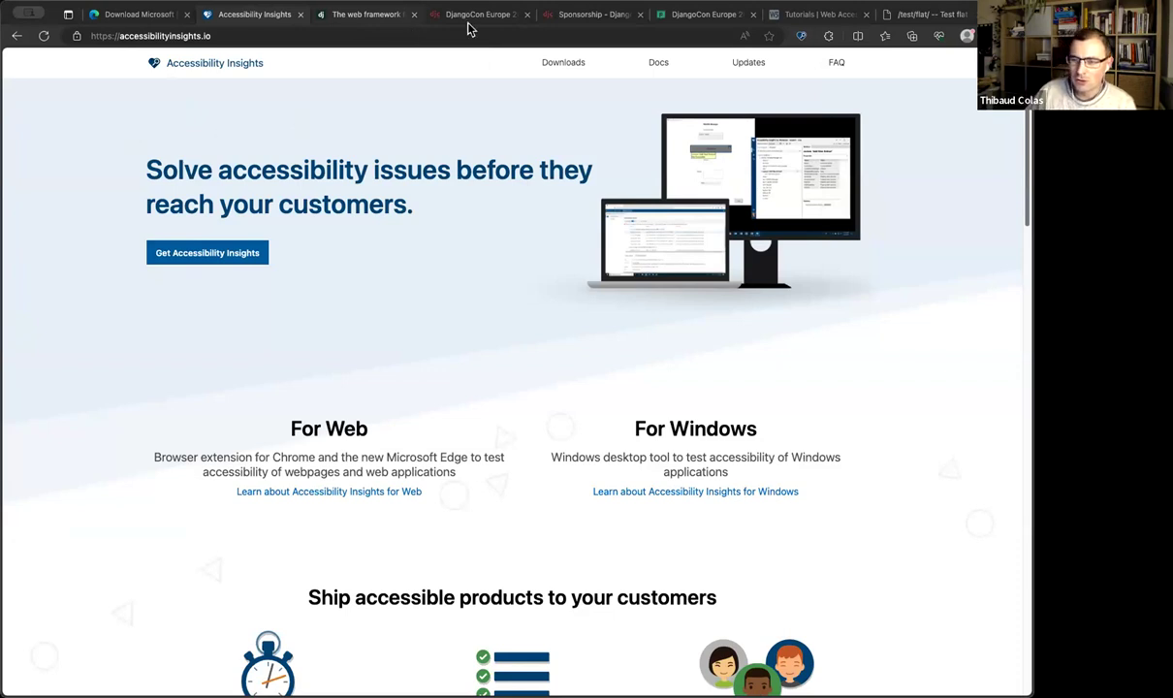
- View the W3C WAI Tutorials page and switch to the DjangoCon Europe Sponsorship page with its address selected
left_click(781, 15)
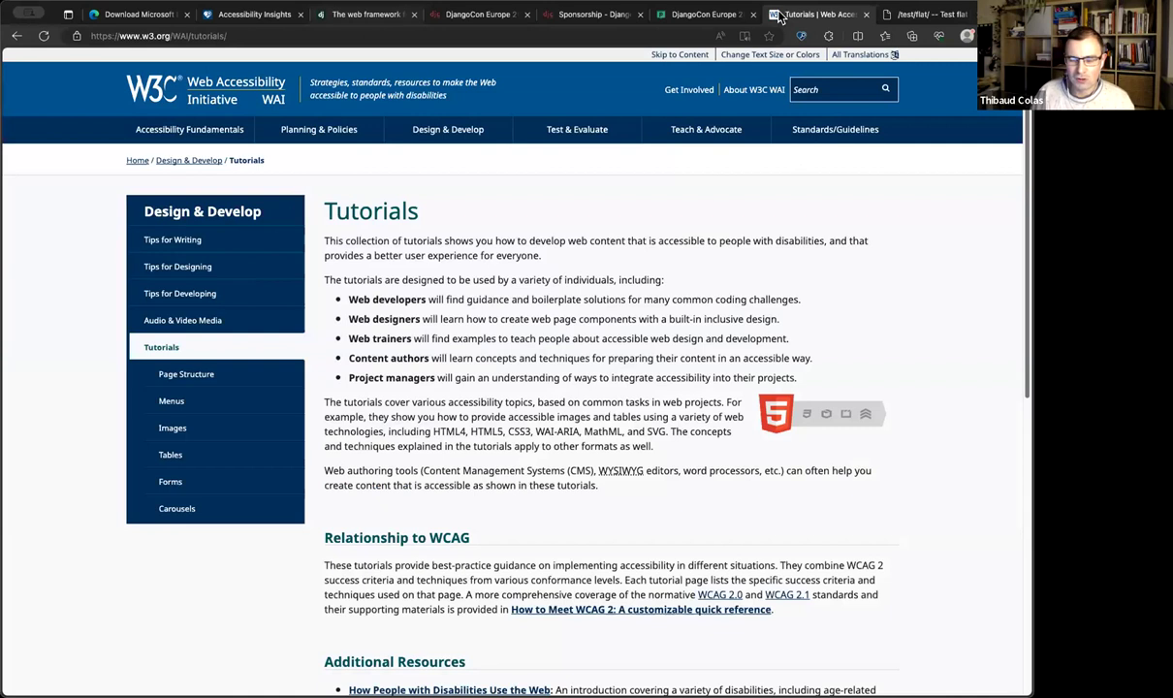
left_click(608, 17)
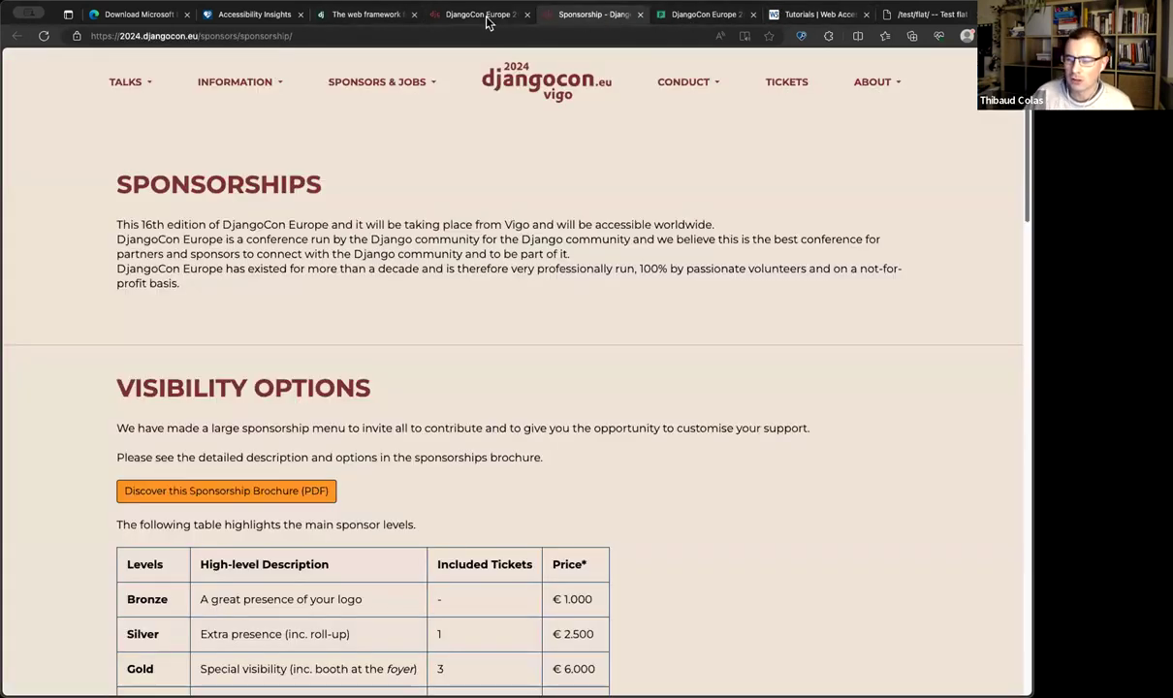
key("ctrl+l")
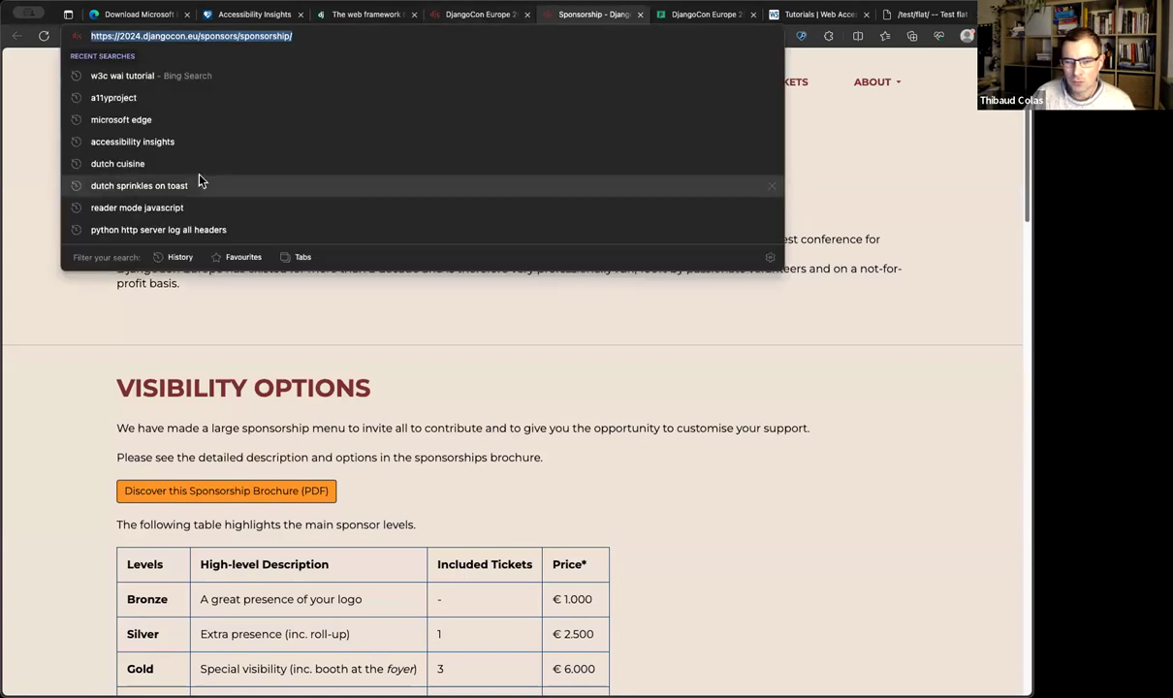
key("Escape")
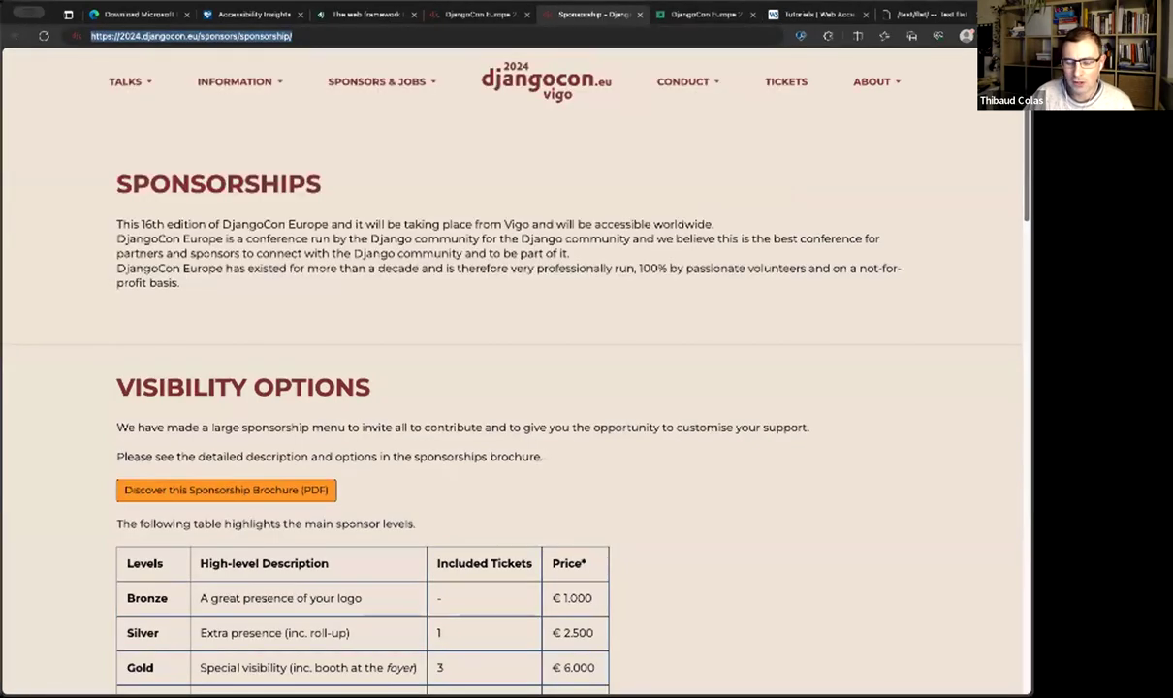
- Switch to the Safari window showing the DjangoCon Europe Sponsorship page and toggle its full-screen view
left_click(278, 460)
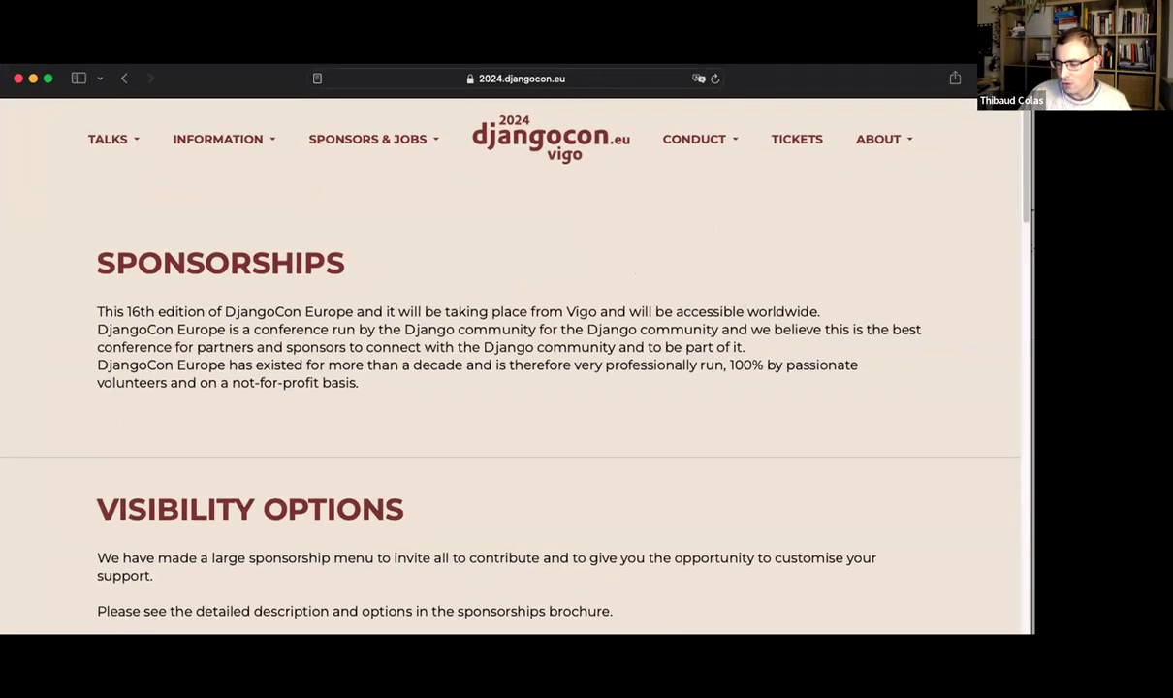
key("ctrl+super+f")
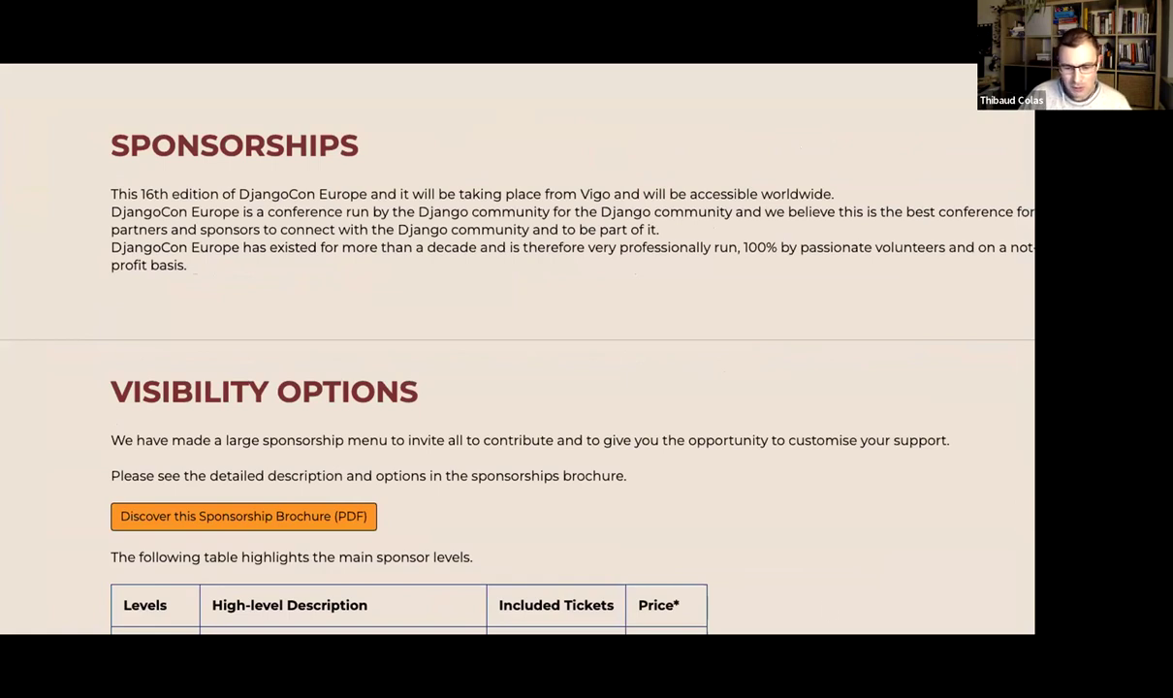
key("ctrl+super+f")
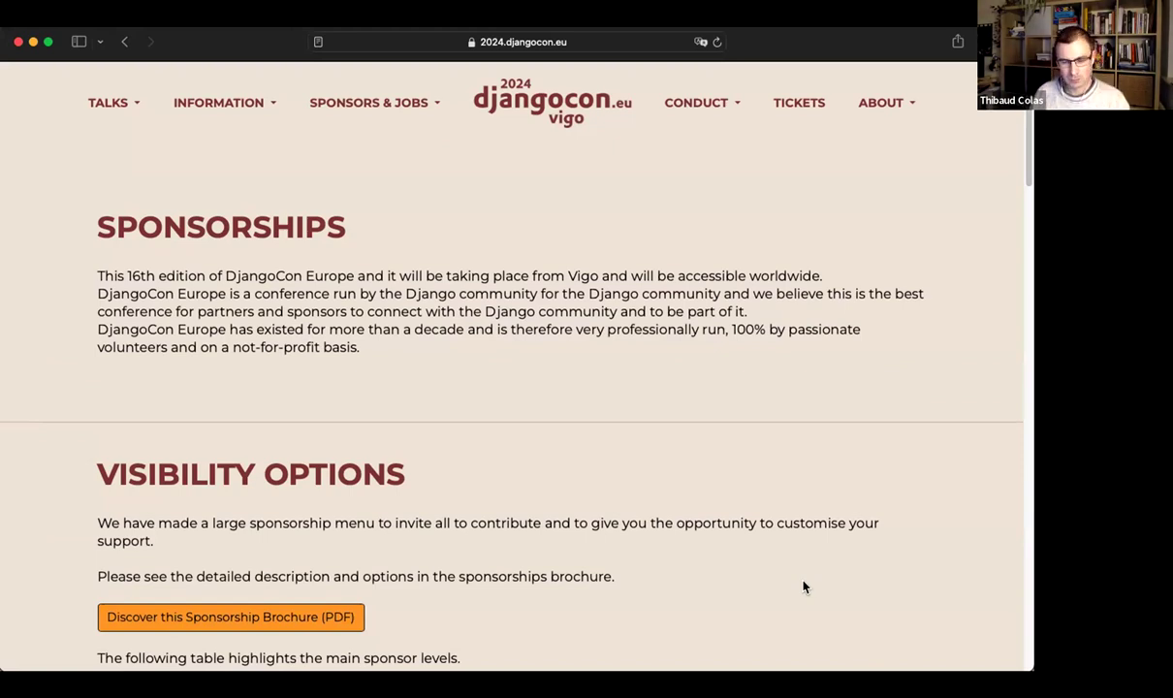
- Set keyboard focus on the page's Talks menu, turn on VoiceOver, and move its caption panel clear of the brochure link
key("Tab")
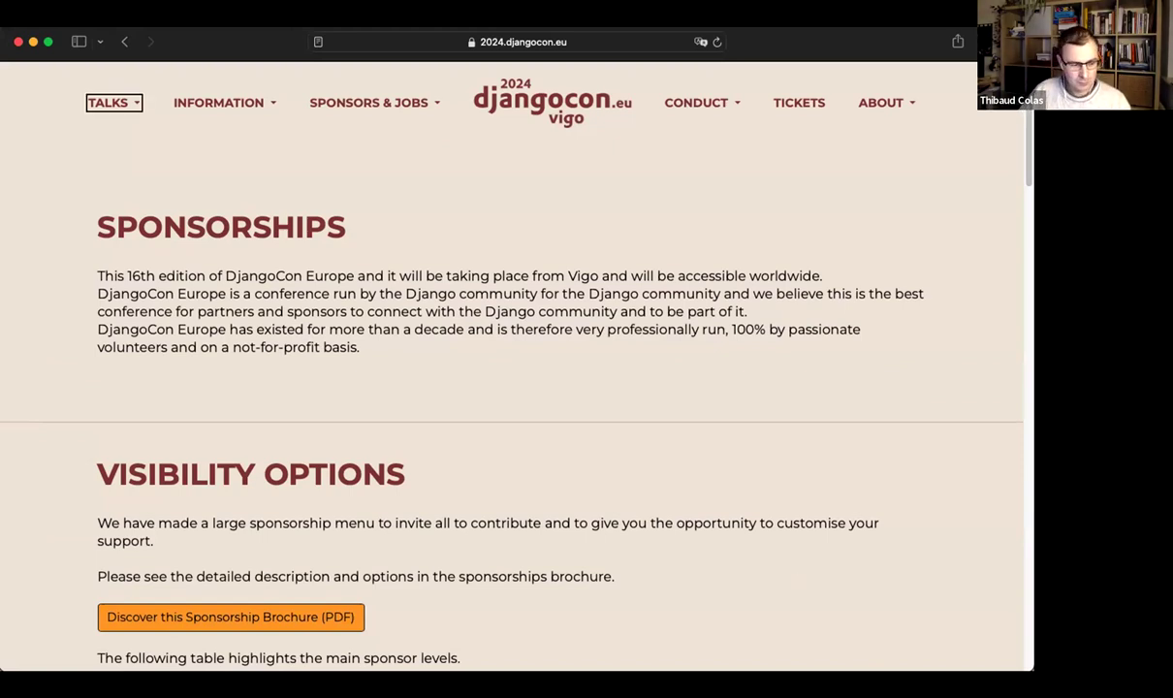
key("super+F5")
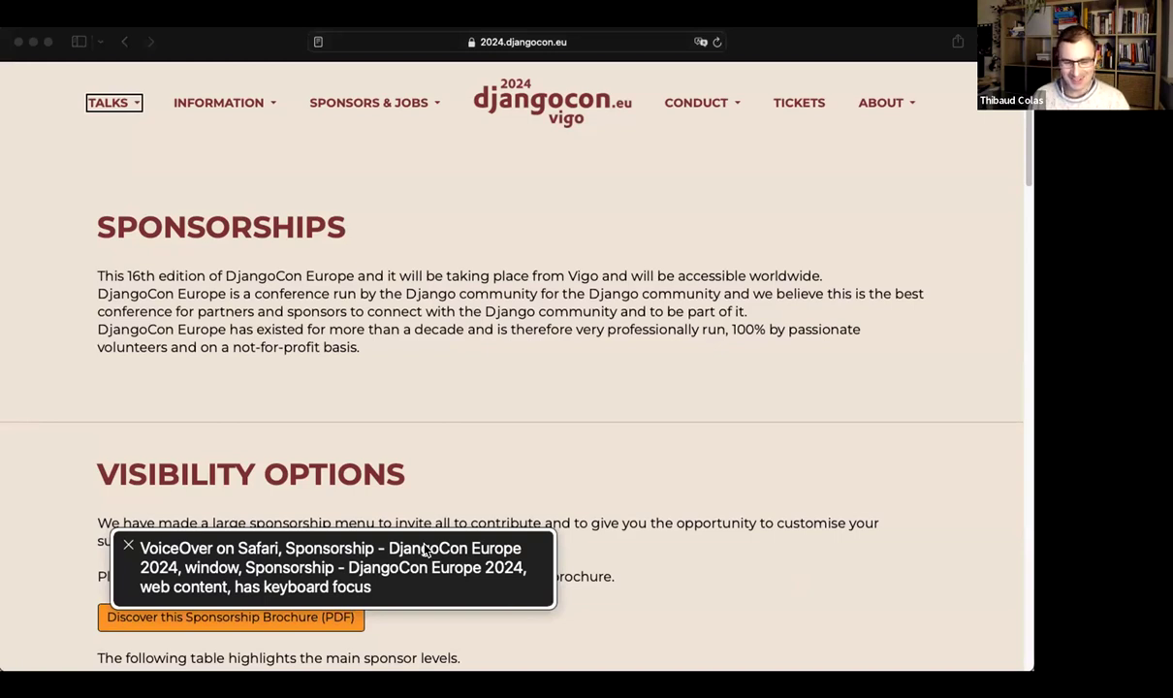
left_click_drag(426, 550, 717, 588)
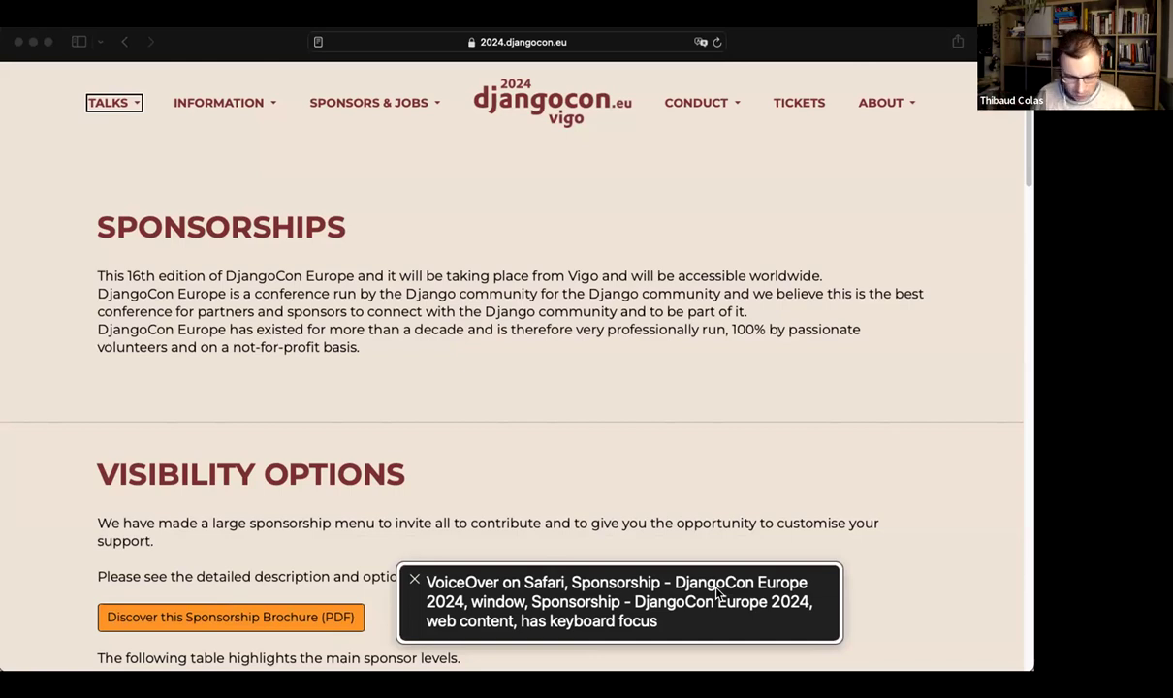
- View VoiceOver's Links list for the Sponsorship page, then dismiss it and restart VoiceOver
key("ctrl+alt+u")
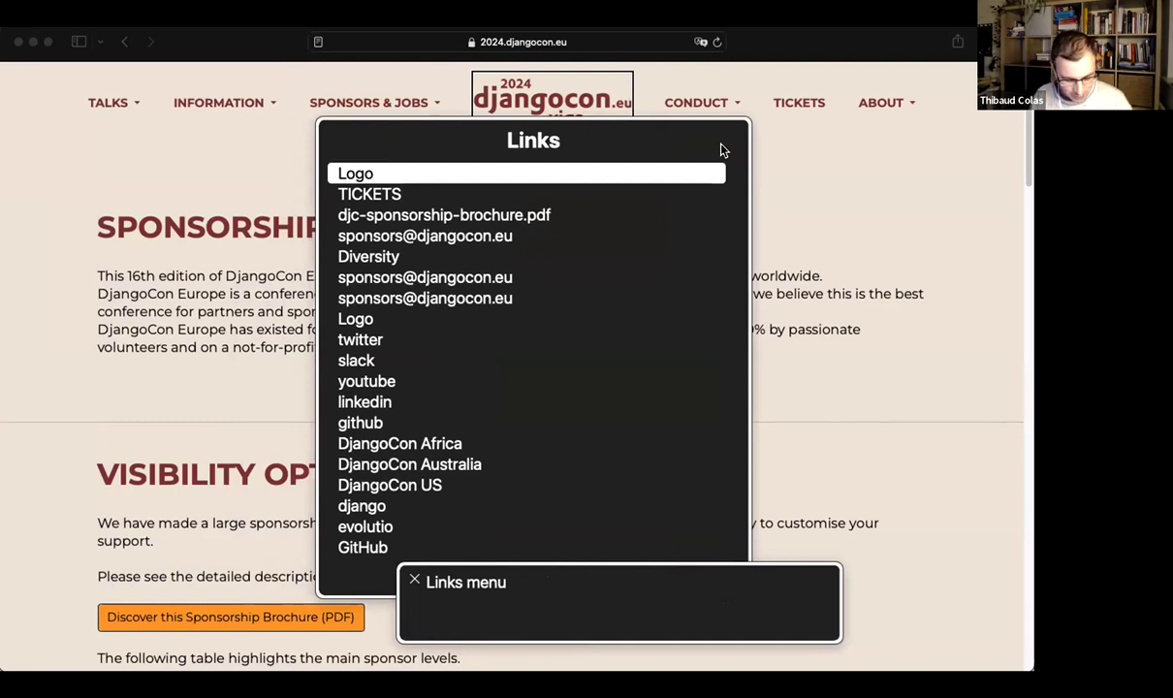
key("Escape")
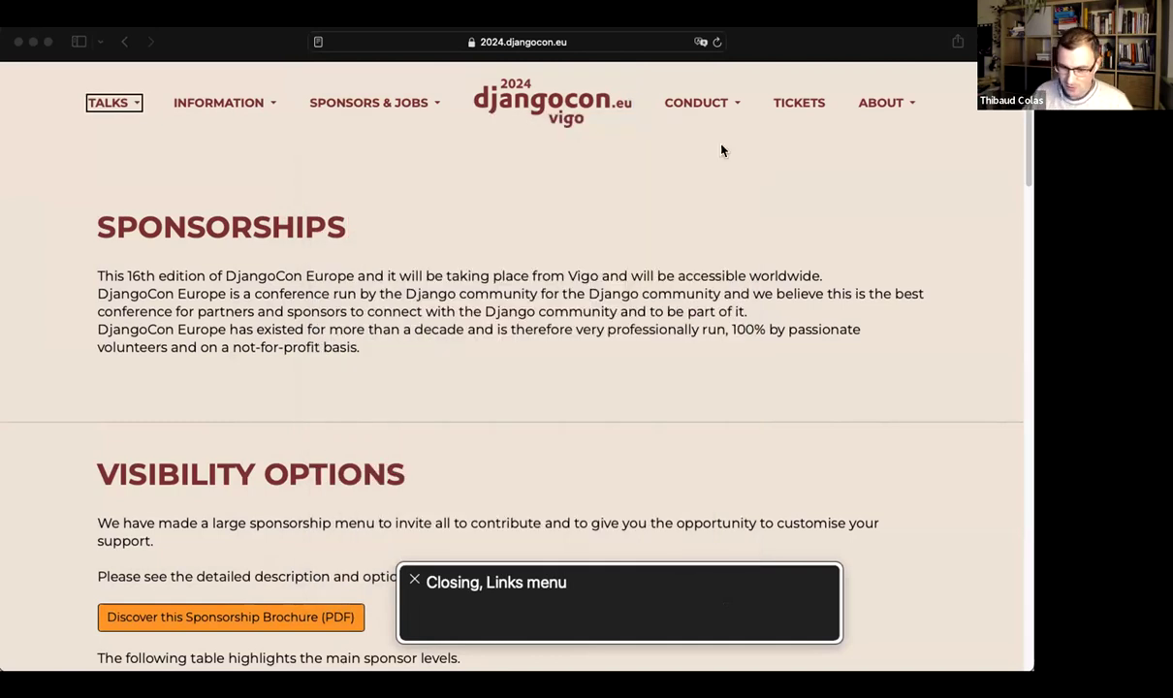
left_click(415, 580)
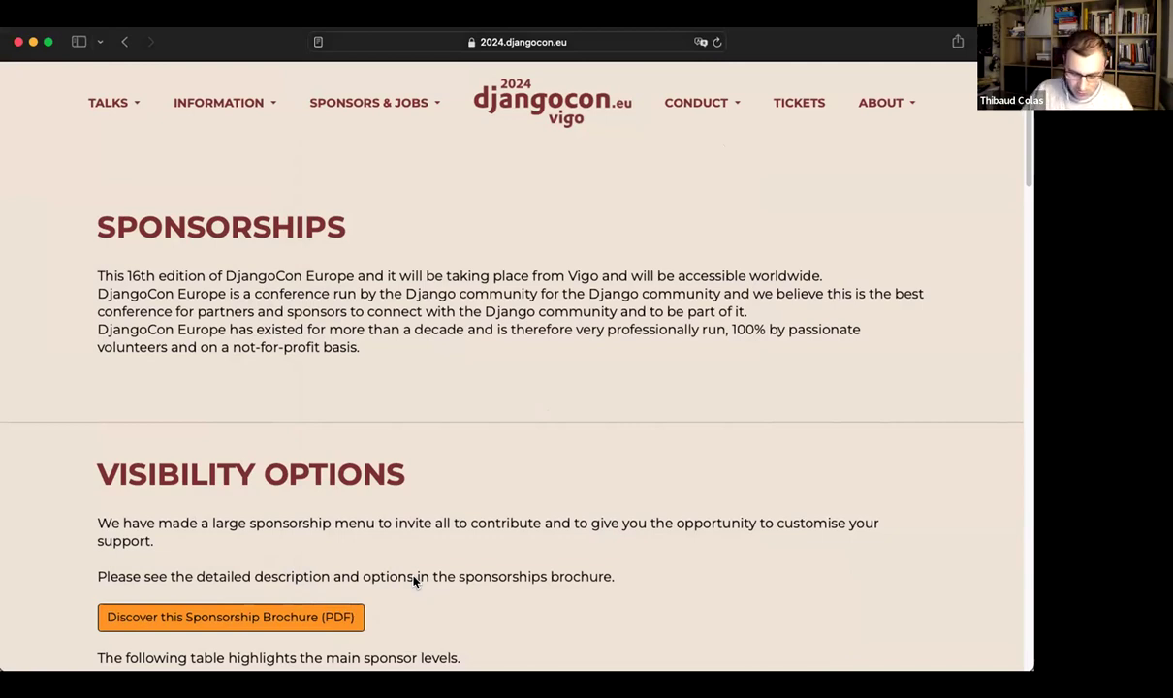
key("super+F5")
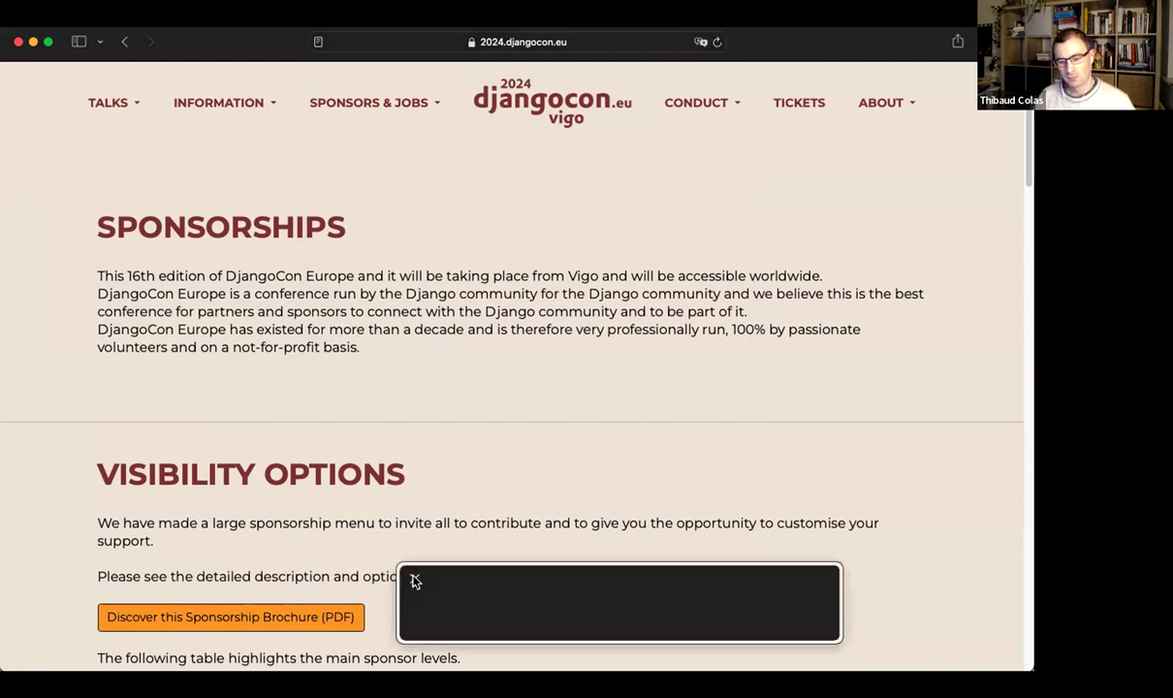
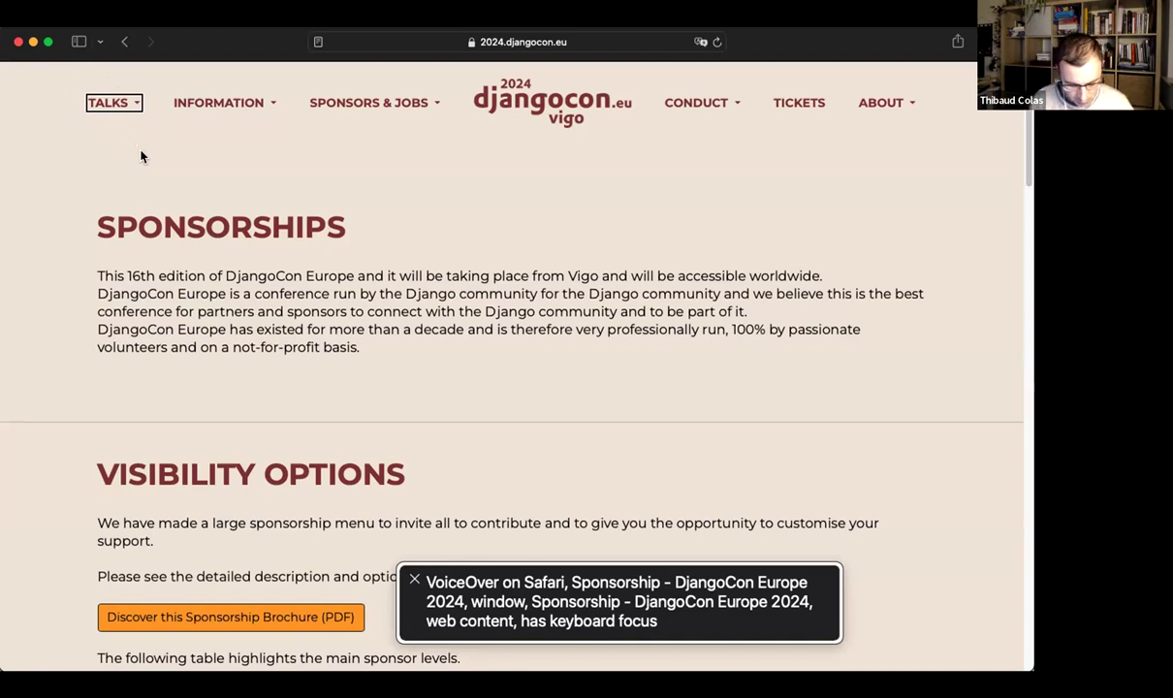
- Move VoiceOver focus forward from the Talks menu through Information, Sponsors & Jobs and the logo along the site navigation
key("Tab")
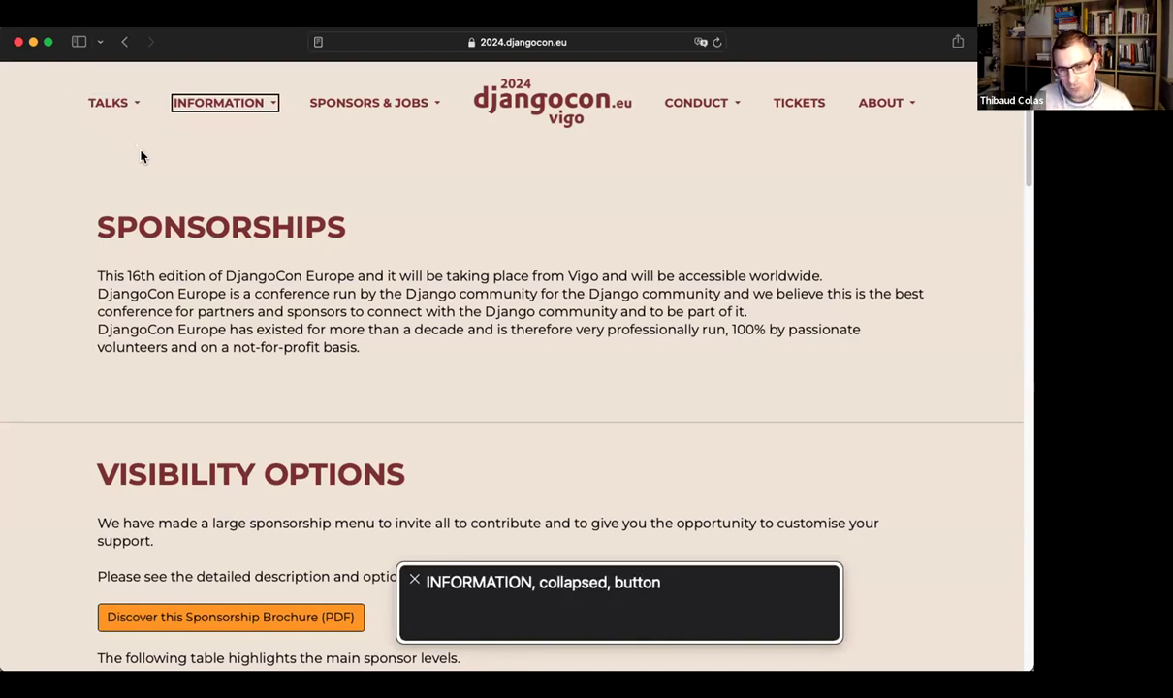
key("Tab")
key("Tab")
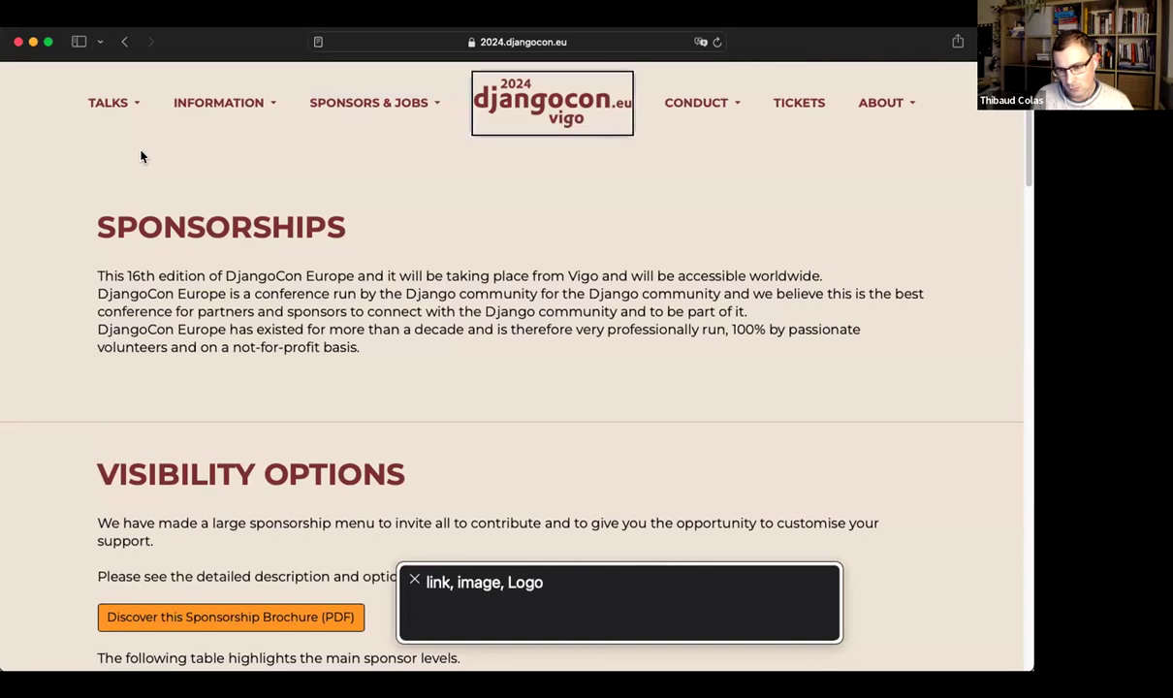
key("Tab")
- Jump VoiceOver to the Sponsorships heading and open the Links list with djc-sponsorship-brochure.pdf selected
key("ctrl+alt+super+h")
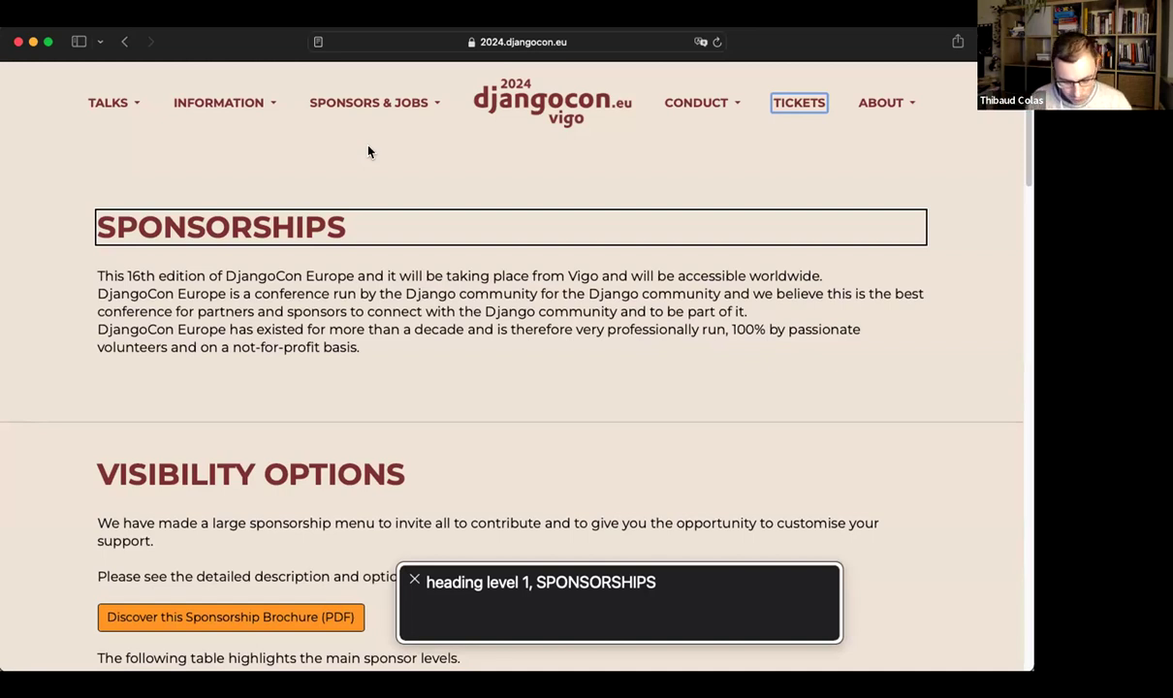
key("ctrl+alt+u")
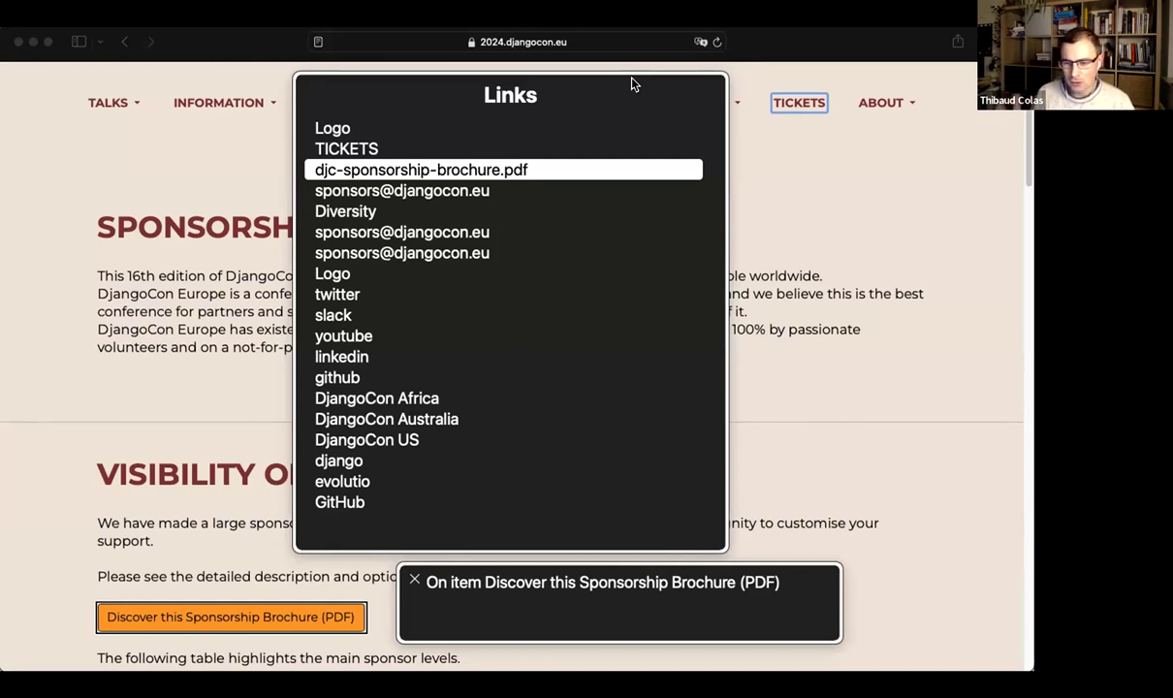
- Jump VoiceOver to the SPONSORSHIPS heading from the Headings list and bring focus back to the Sponsorship page's Safari window
key("Left")
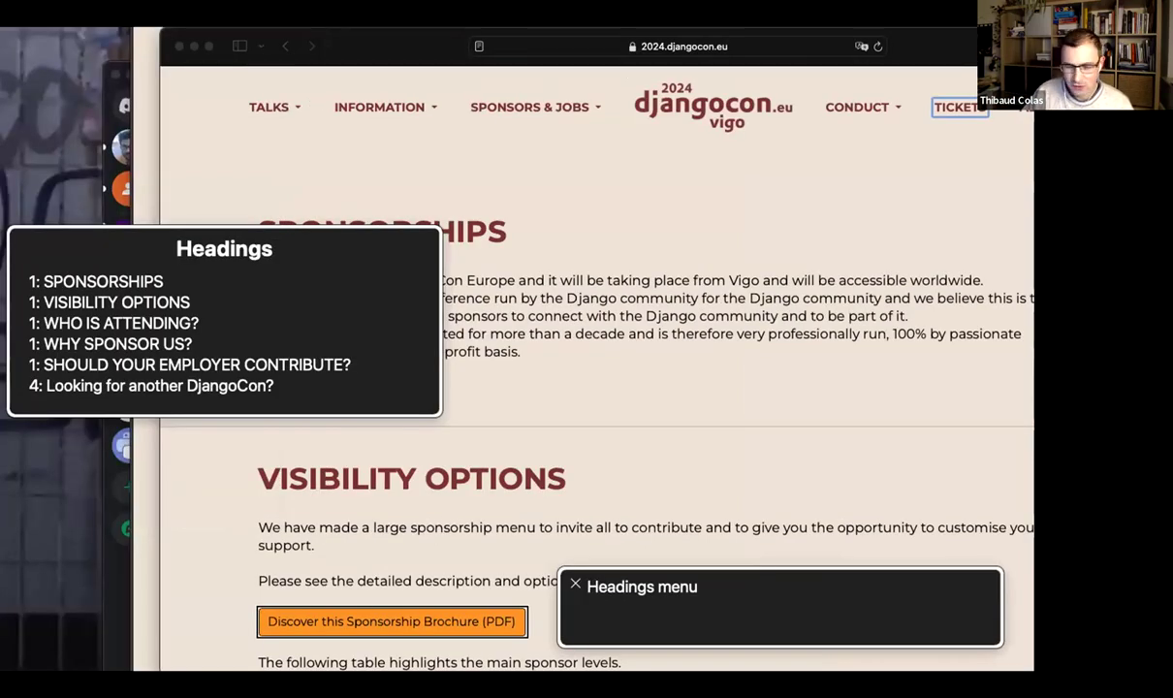
key("Return")
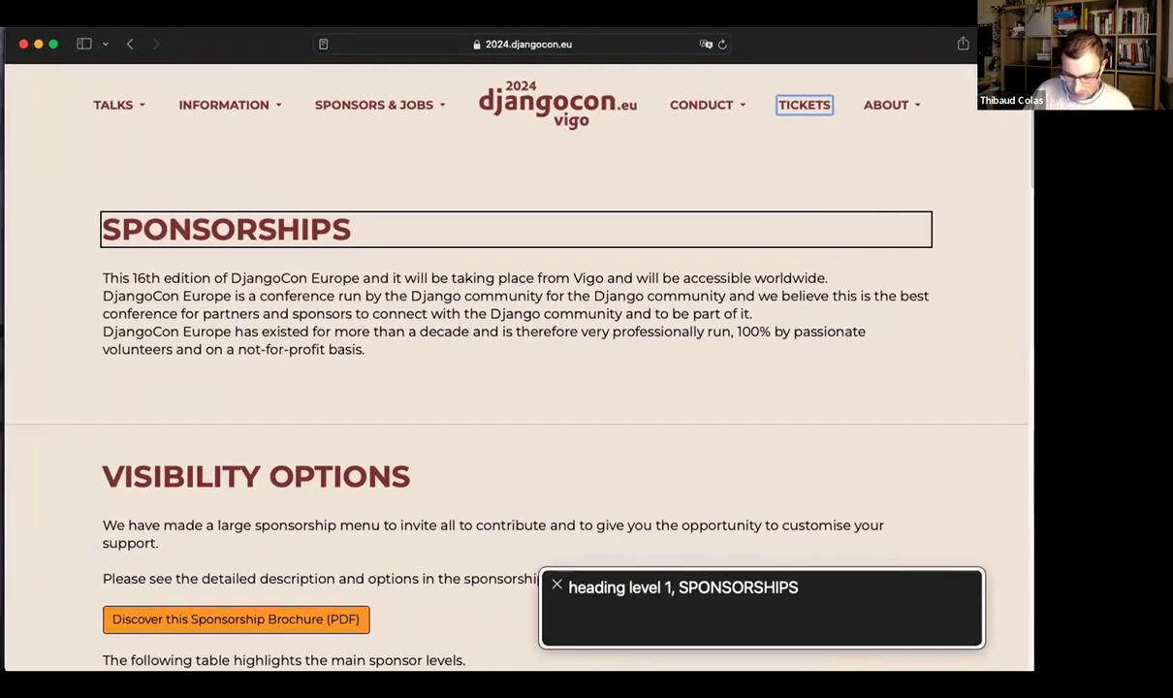
key("ctrl+alt+u")
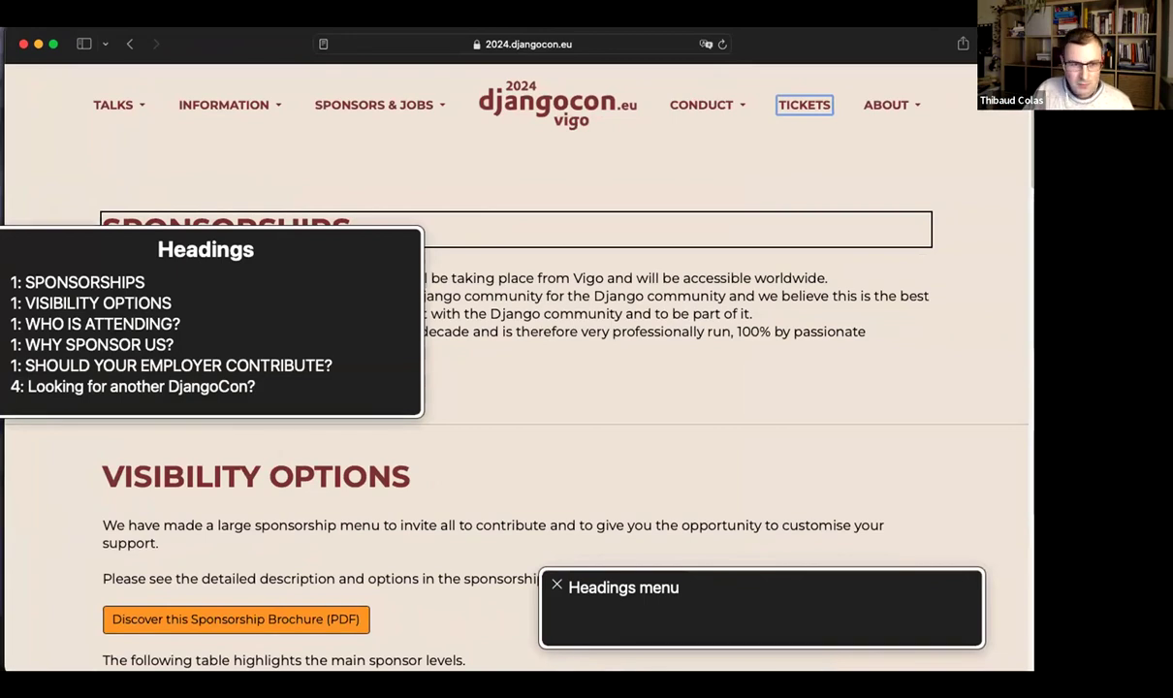
key("Escape")
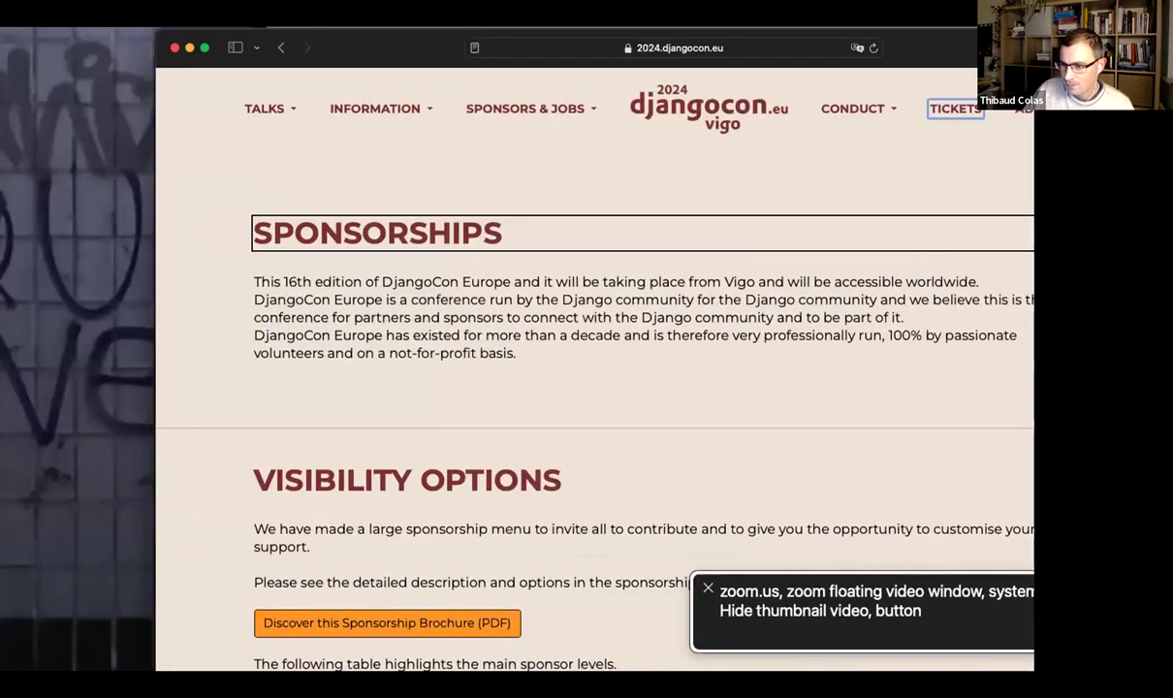
left_click(826, 31)
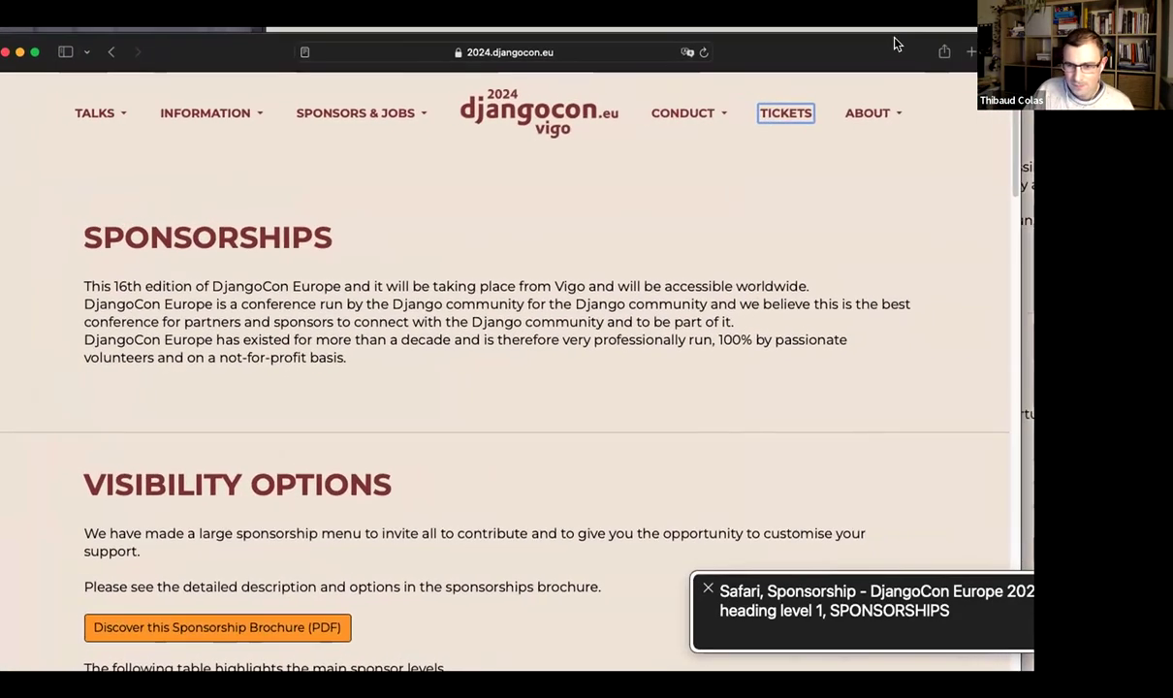
- Review VoiceOver's Headings, Form Controls, Tables, Window Spots and Links lists for the Sponsorship page
key("ctrl+alt+u")
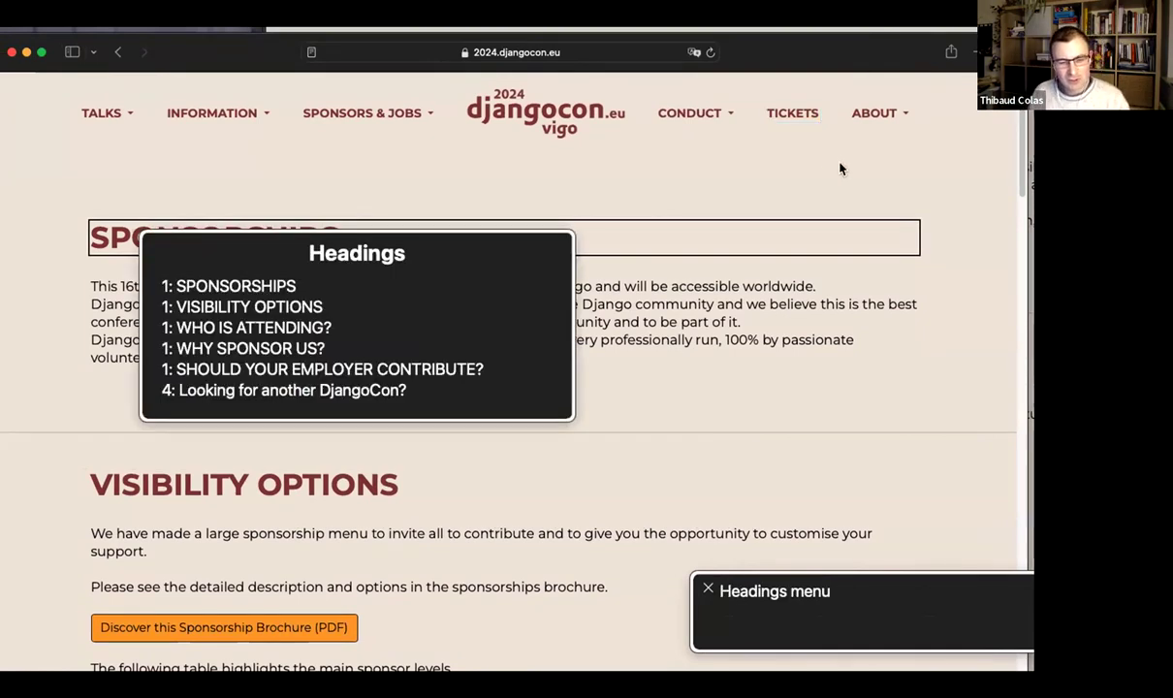
key("Right")
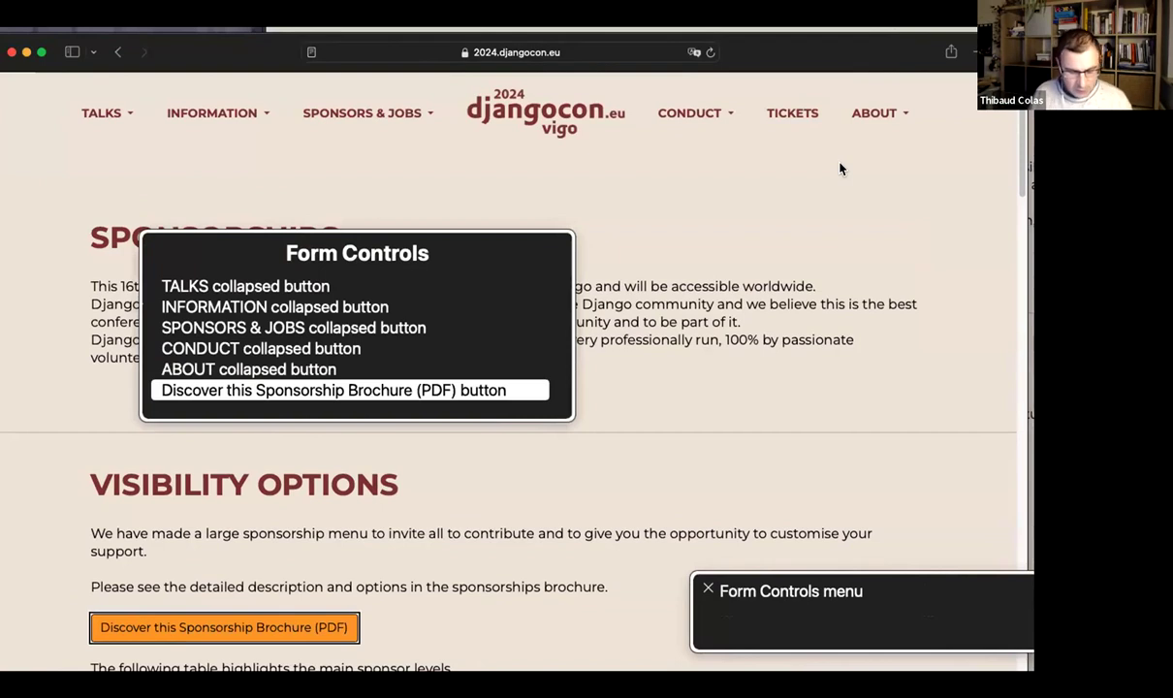
key("Right")
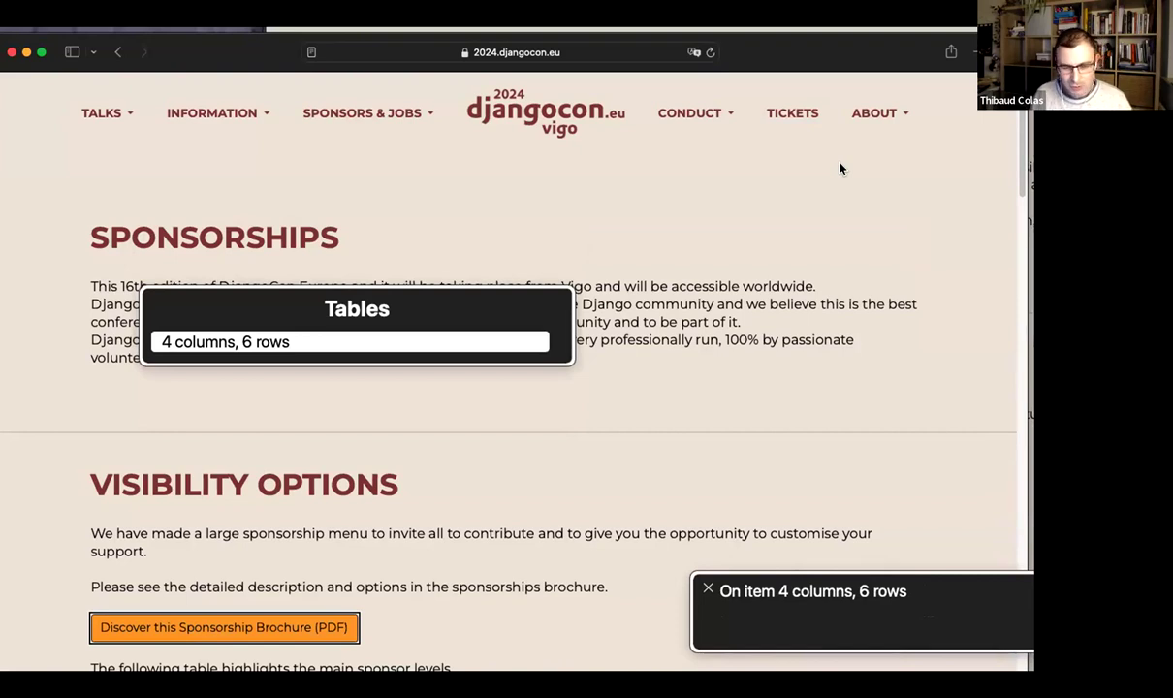
key("Right")
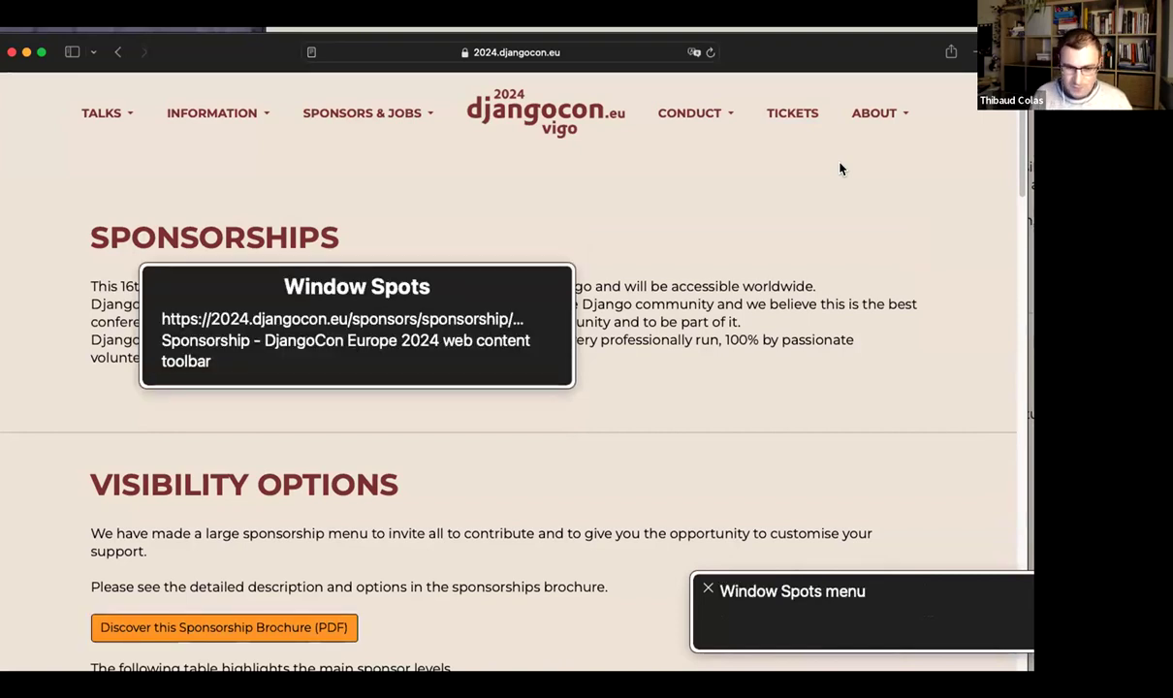
key("Right")
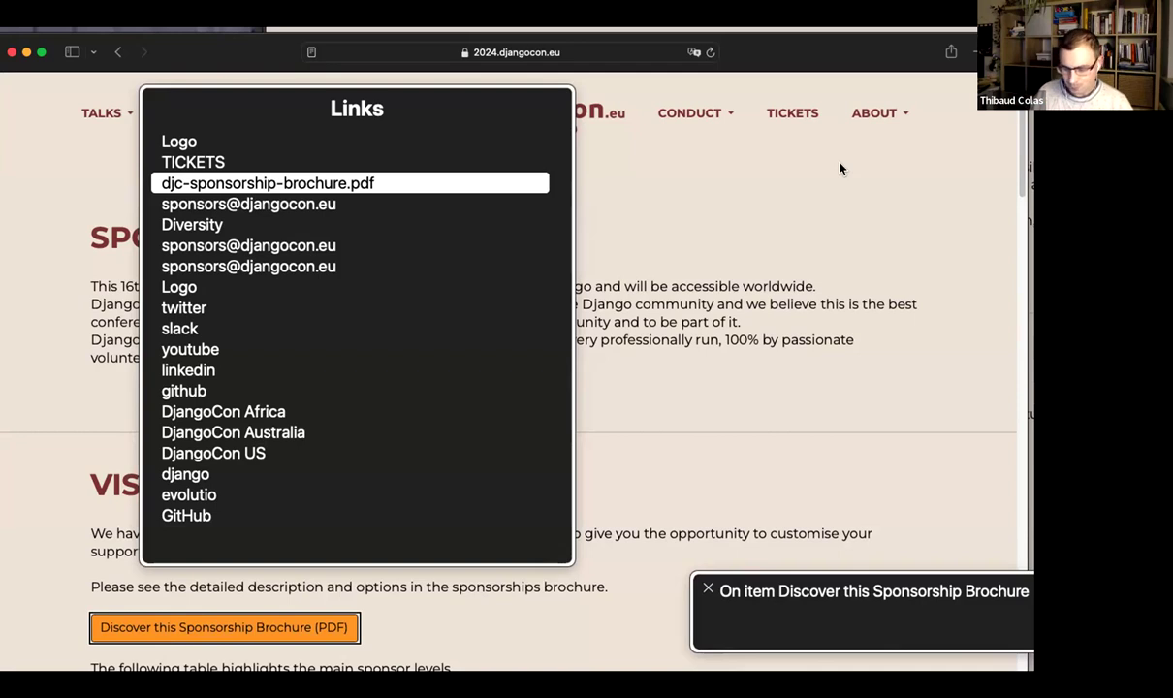
- Show the Headings list clear of the SPONSORSHIPS title and compare its entries and levels with the headings on the page
key("Left")
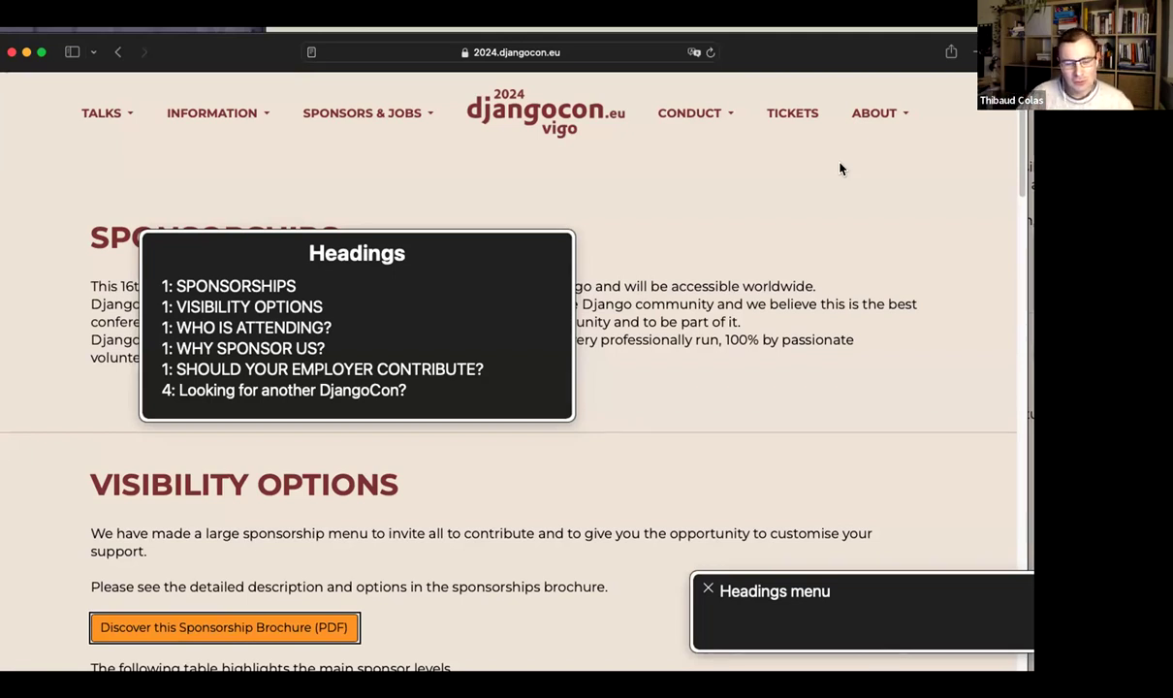
left_click_drag(321, 242, 324, 301)
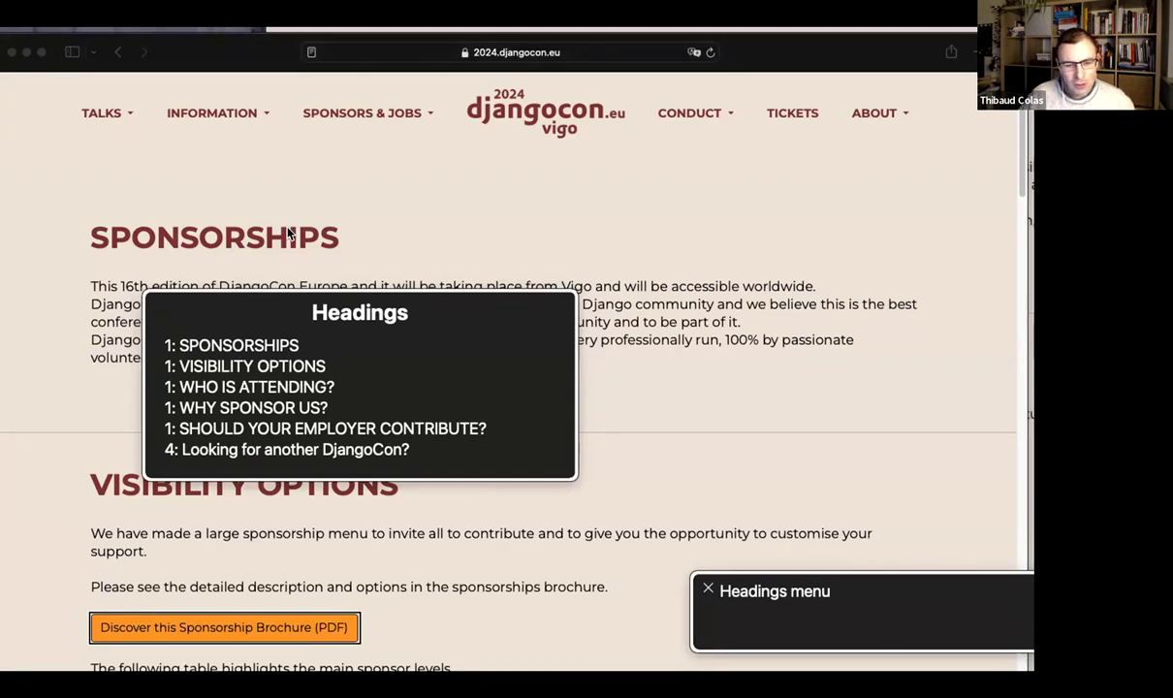
scroll(100, 457, "down", 1)
scroll(100, 457, "down", 4)
scroll(100, 457, "up", 4)
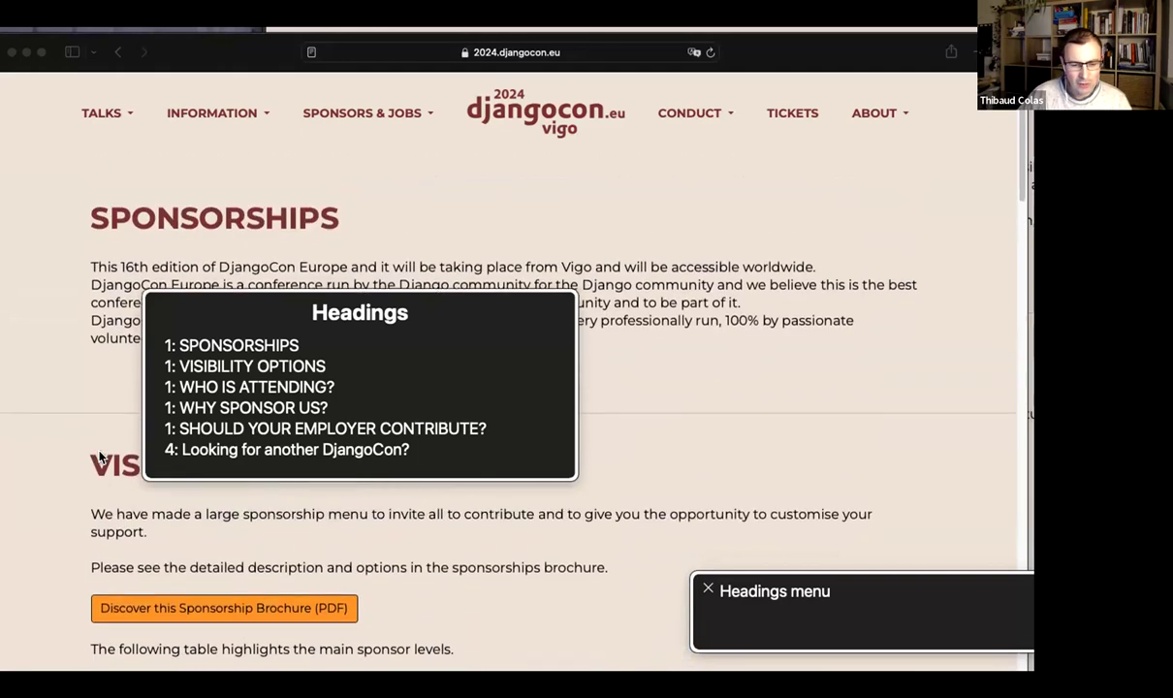
- Move VoiceOver to the SPONSORSHIPS heading, view the Headings list once more and turn VoiceOver off
key("Return")
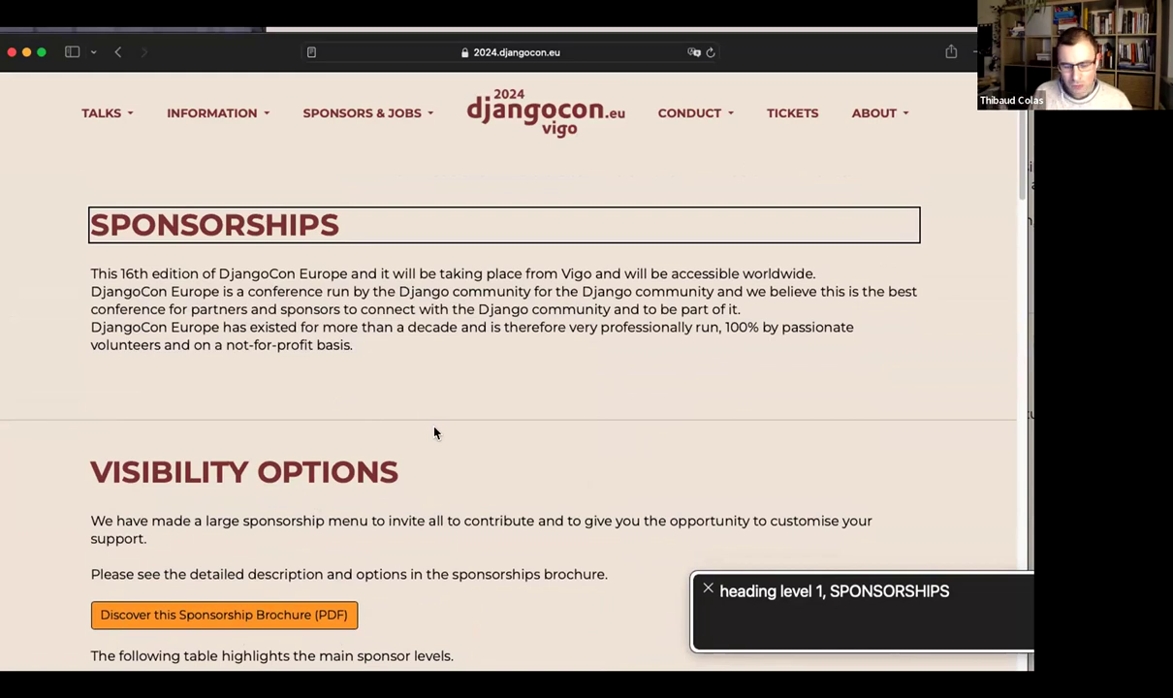
key("ctrl+alt+u")
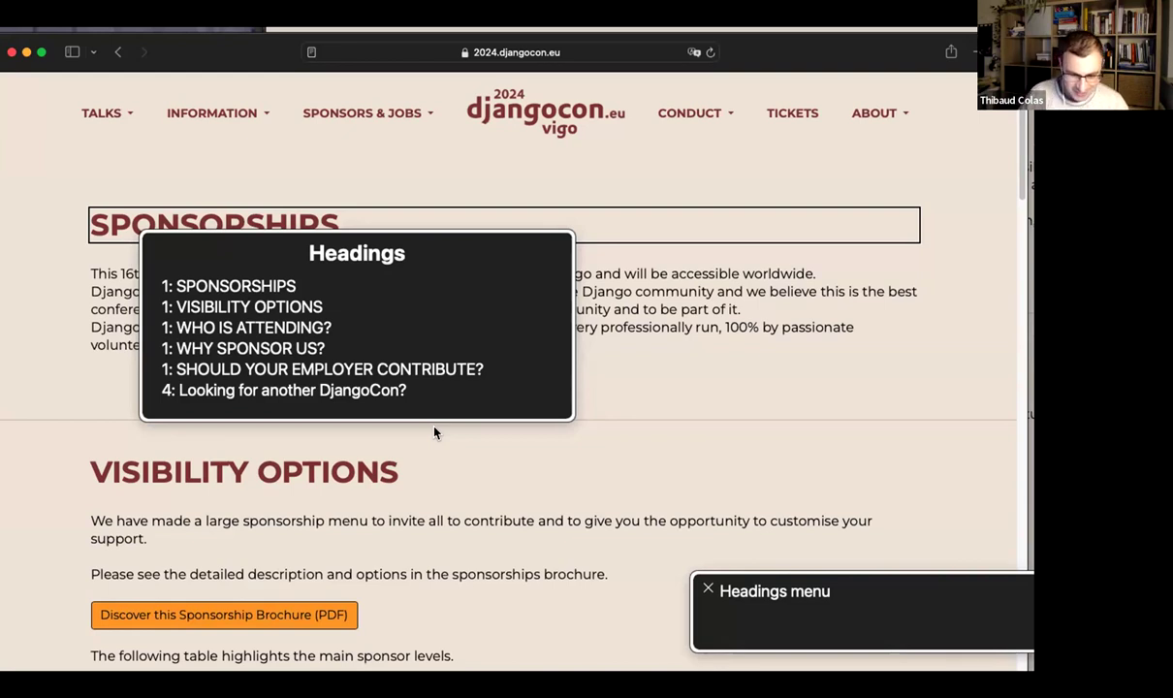
left_click(707, 591)
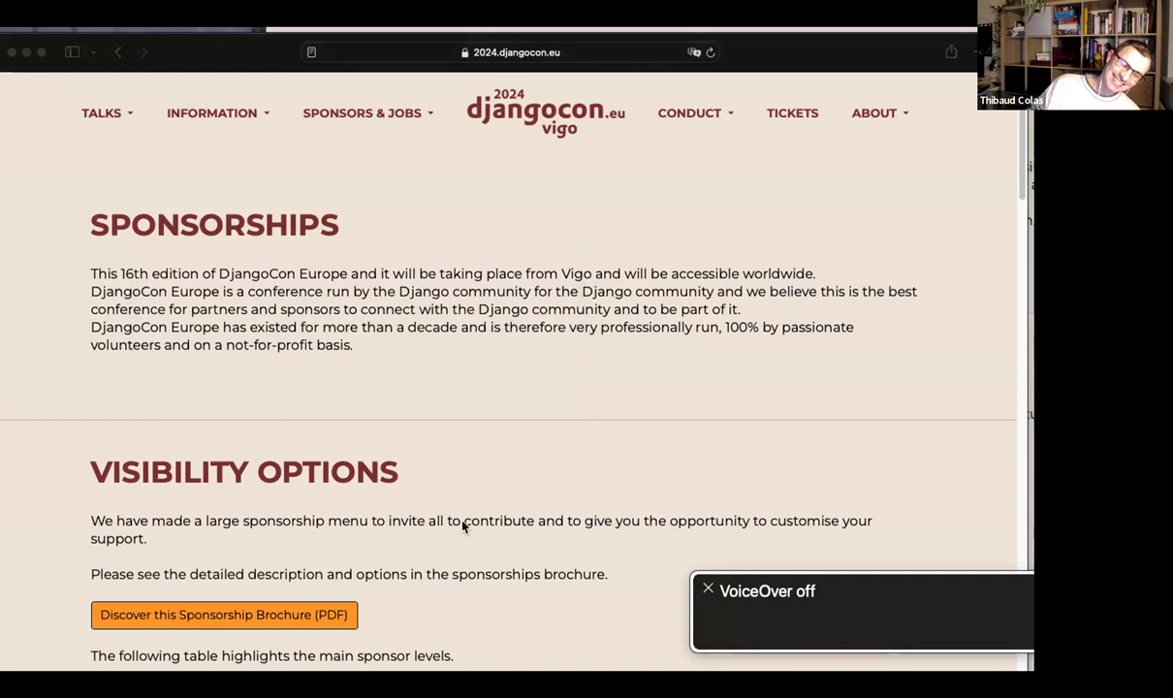